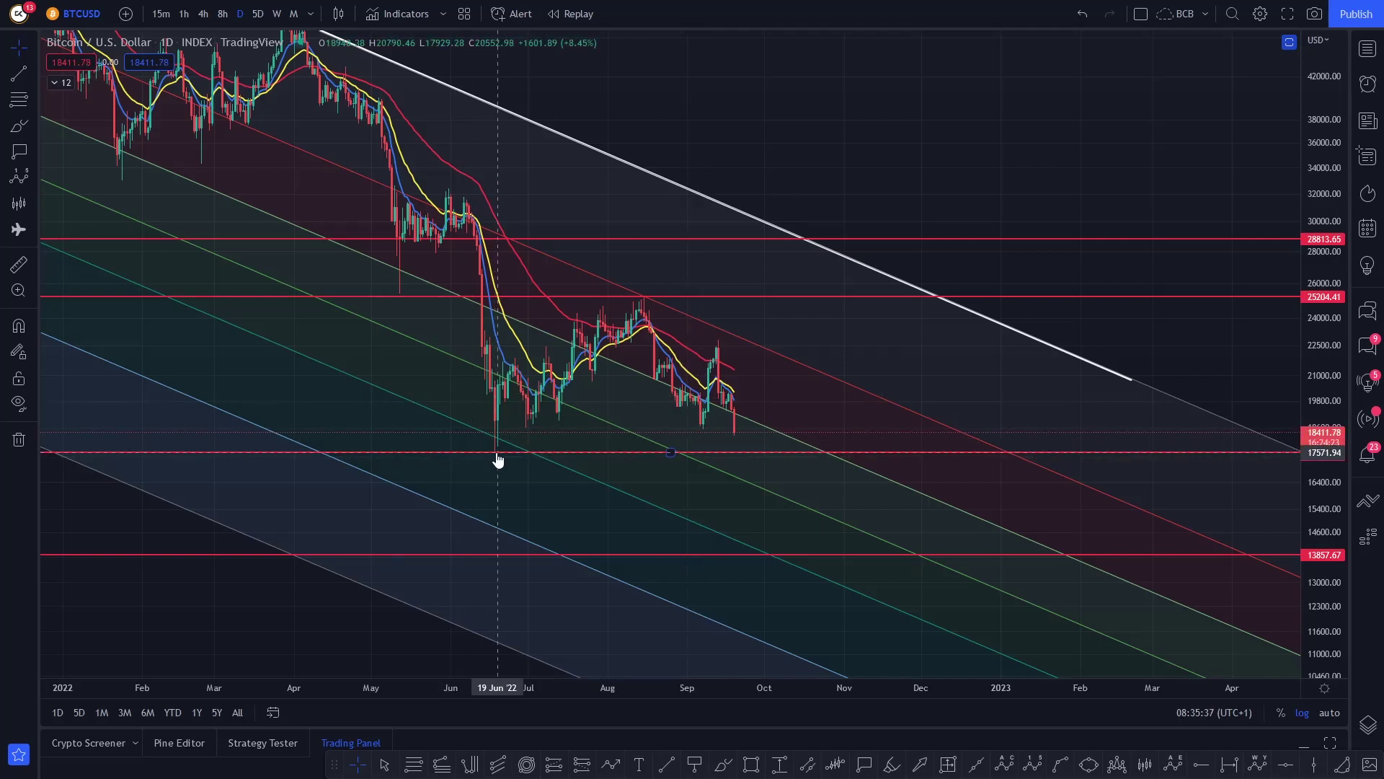
# - Place price labels at 17571.94 on the lower red support line and at 25300.86 on the upper red resistance line
pyautogui.scroll(2, 585, 568)
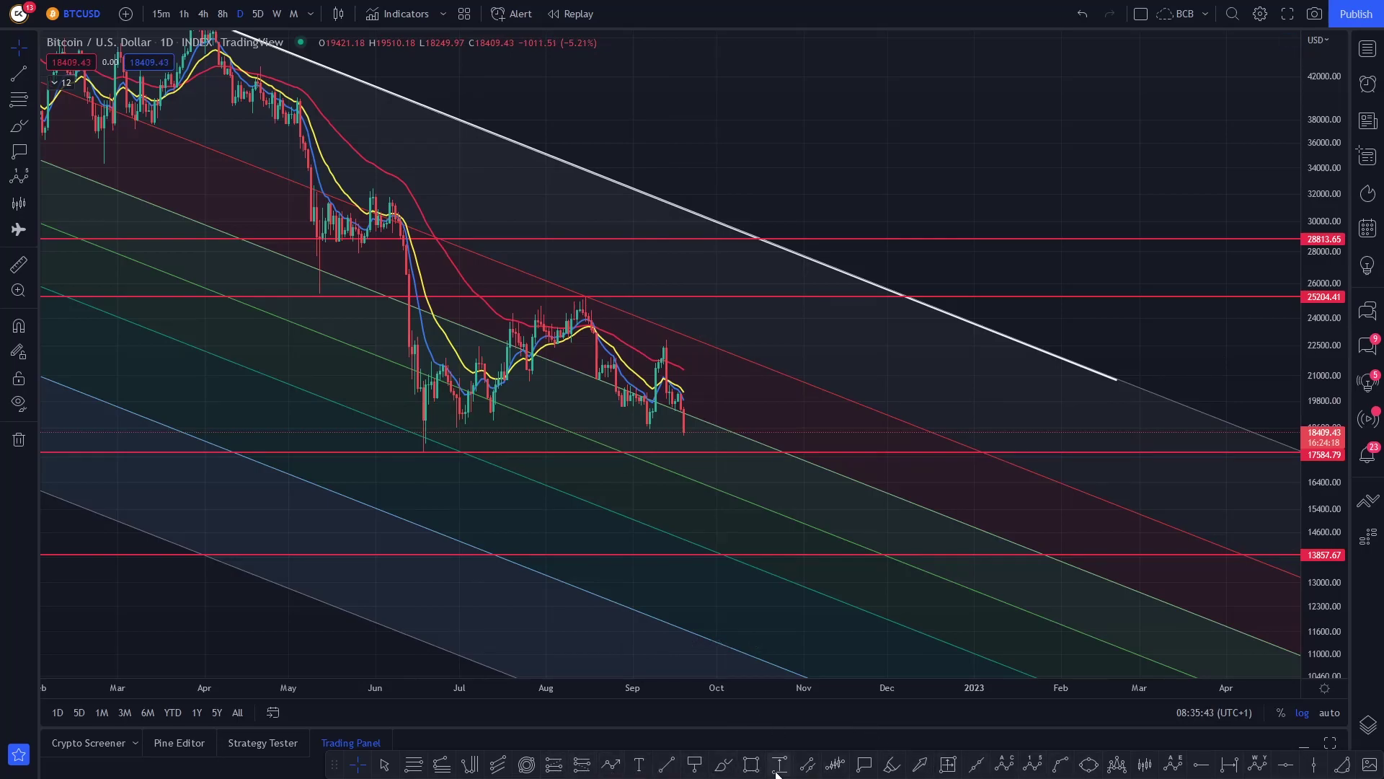
pyautogui.click(863, 766)
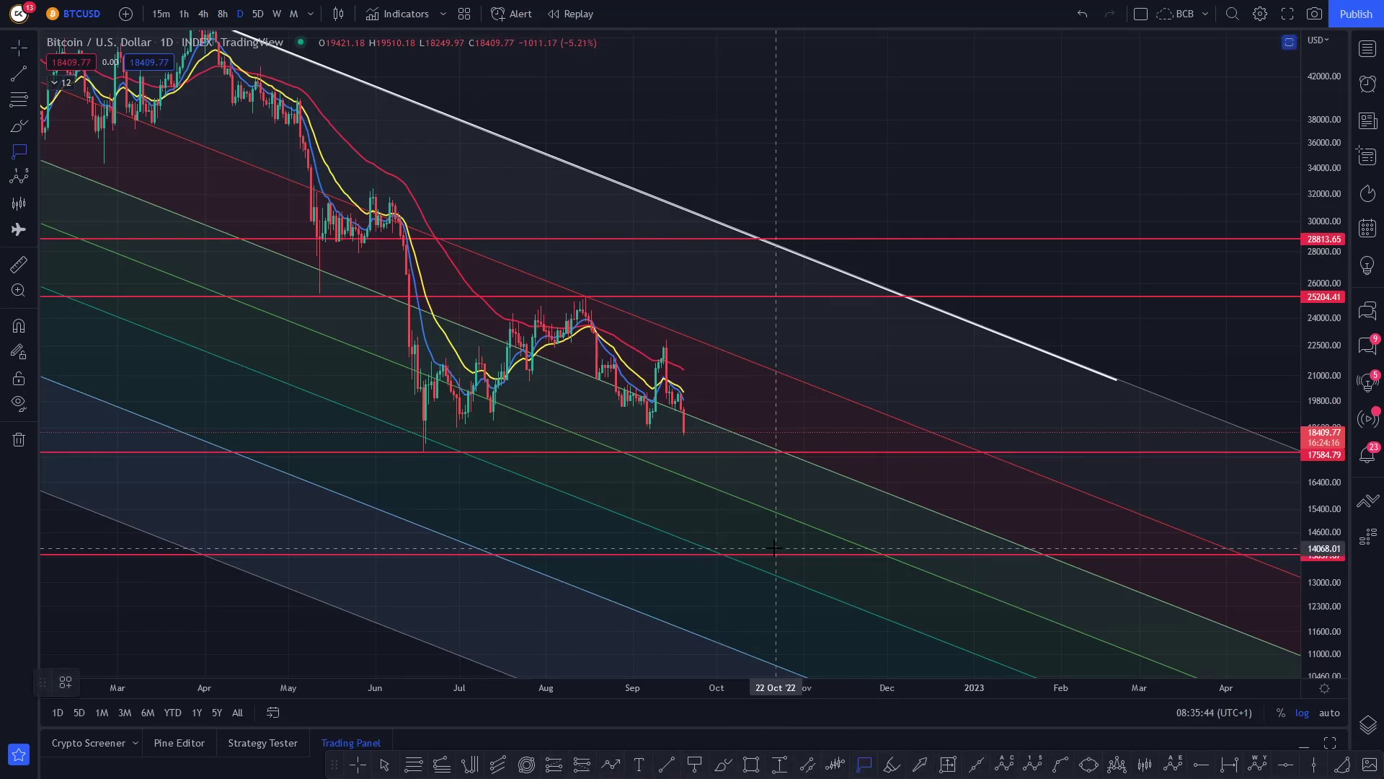
pyautogui.click(691, 452)
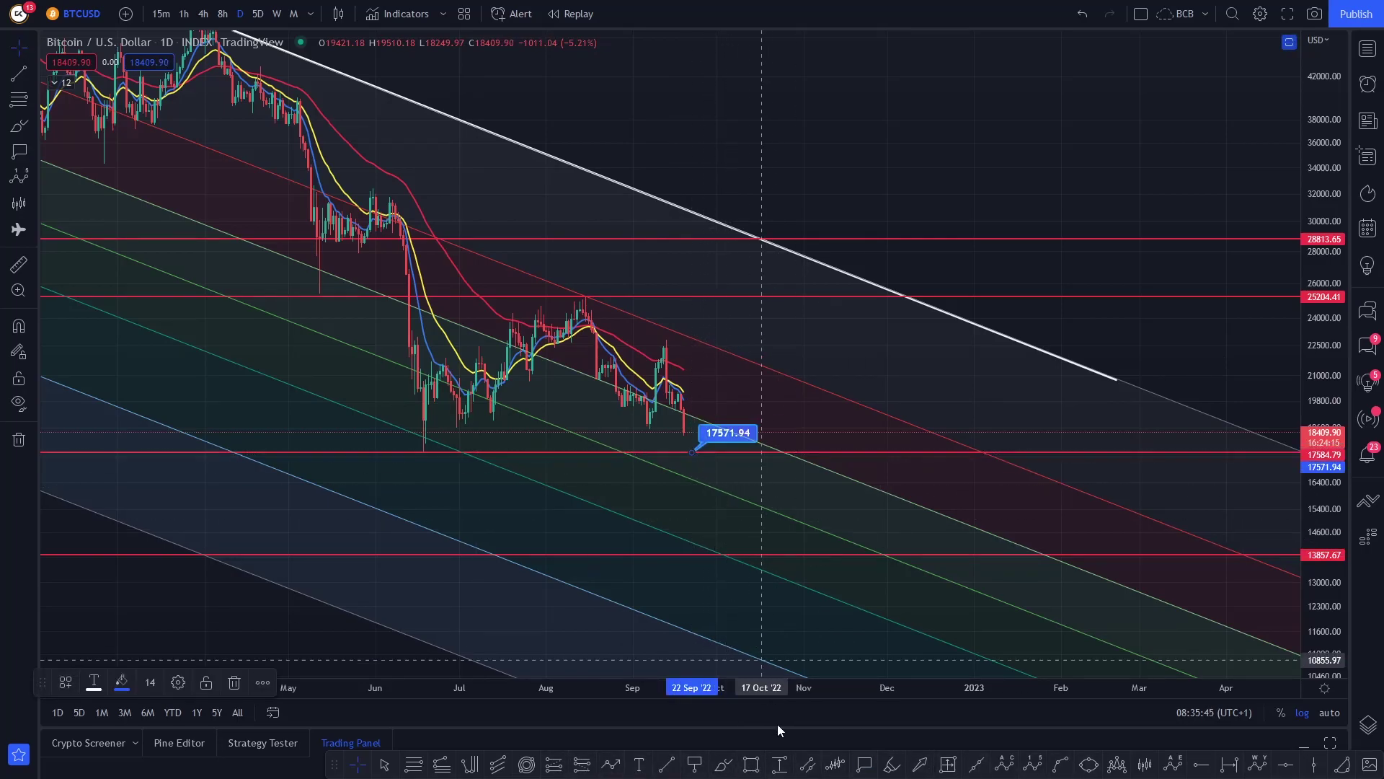
pyautogui.click(714, 295)
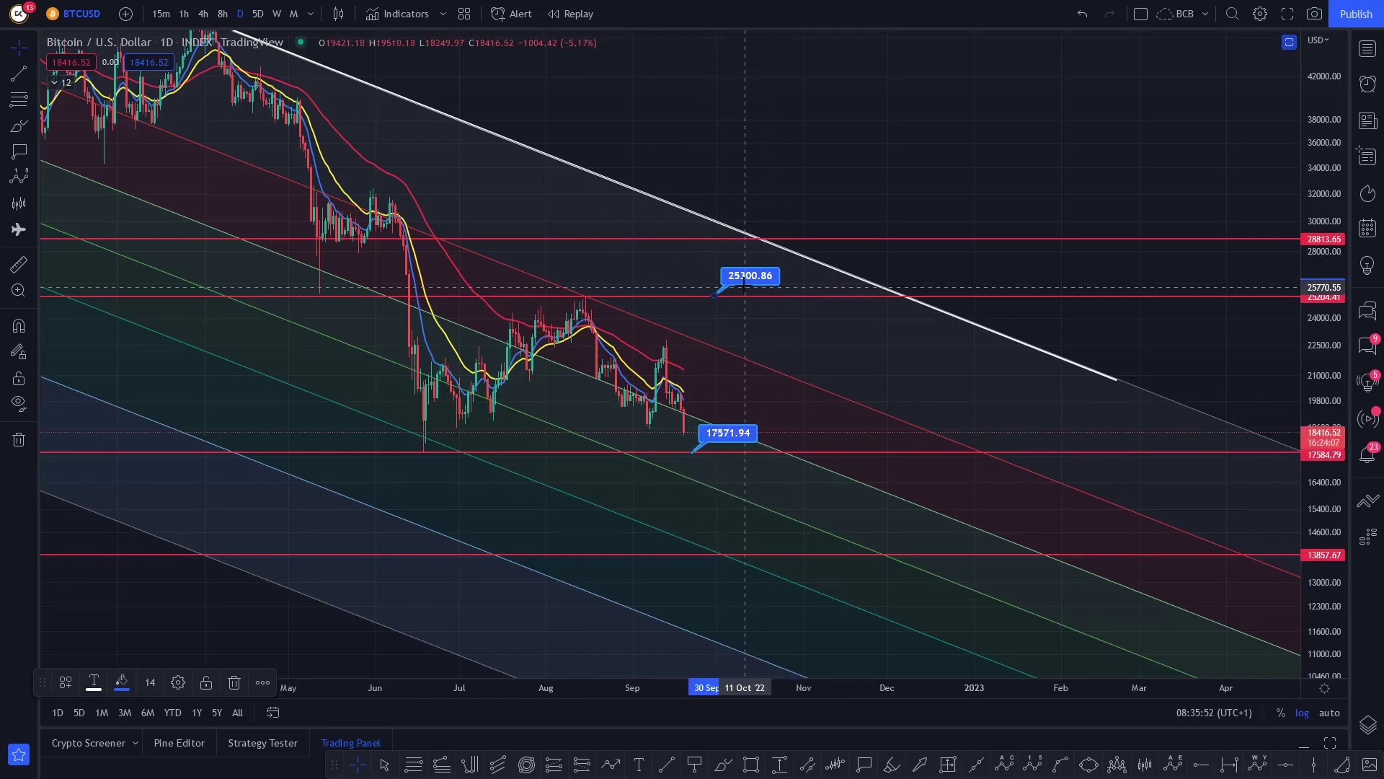
# - Draw a Fibonacci retracement from 25258.59 in late November 2022 to 17542.58 near the June low
pyautogui.moveTo(881, 187); pyautogui.dragTo(981, 160)
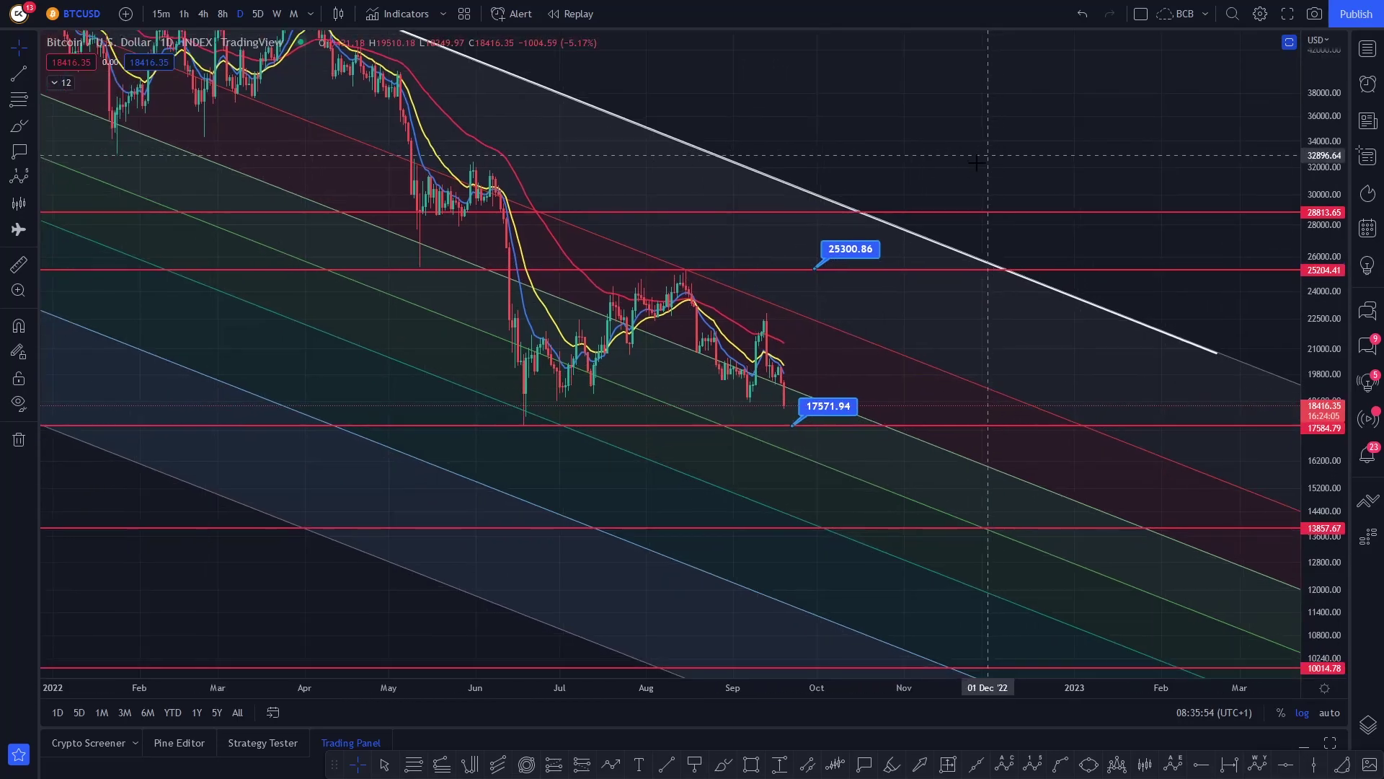
pyautogui.click(18, 101)
pyautogui.click(968, 269)
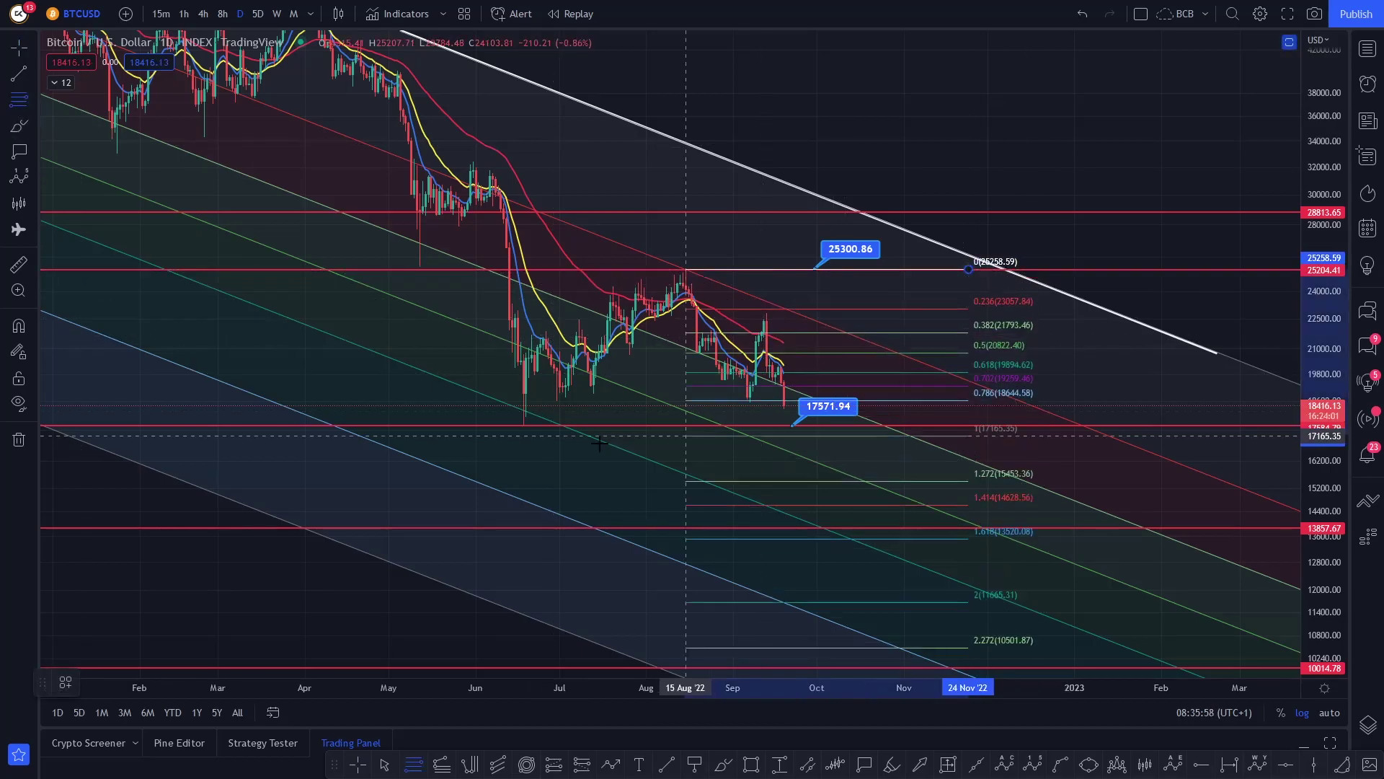
pyautogui.click(503, 426)
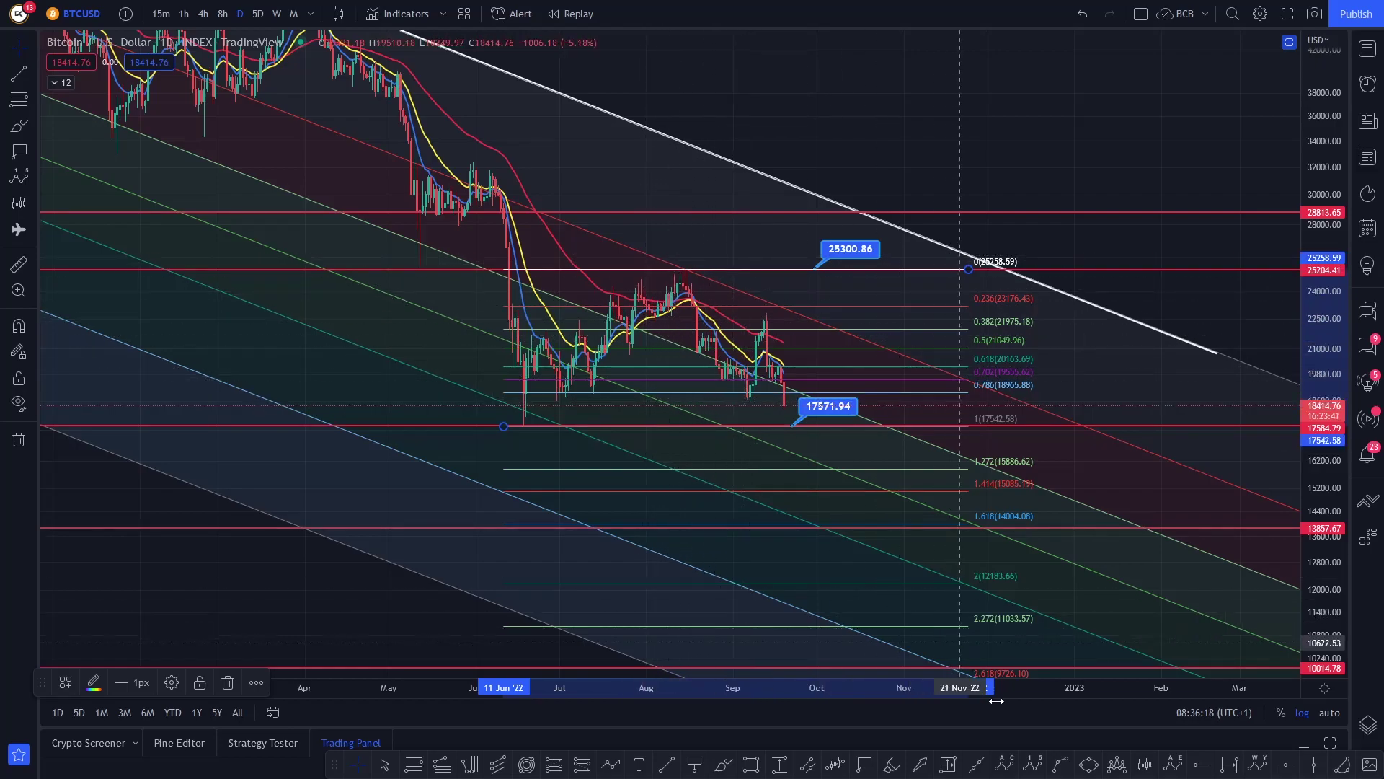
# - Draw a (0)-(5) Elliott impulse wave from the mid-August high near 25174 to late August, and adjust point (5)
pyautogui.click(1032, 766)
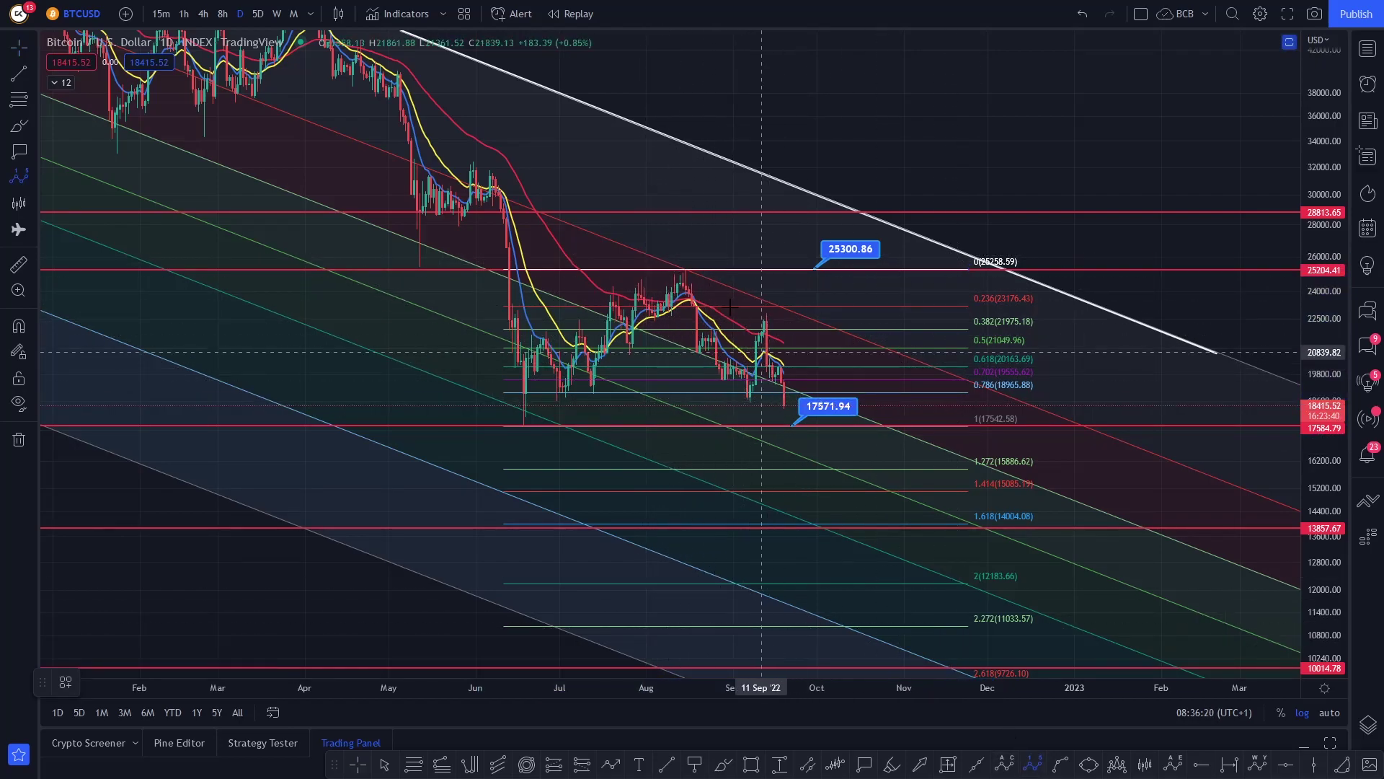
pyautogui.click(683, 271)
pyautogui.click(689, 318)
pyautogui.click(694, 299)
pyautogui.click(703, 354)
pyautogui.click(722, 328)
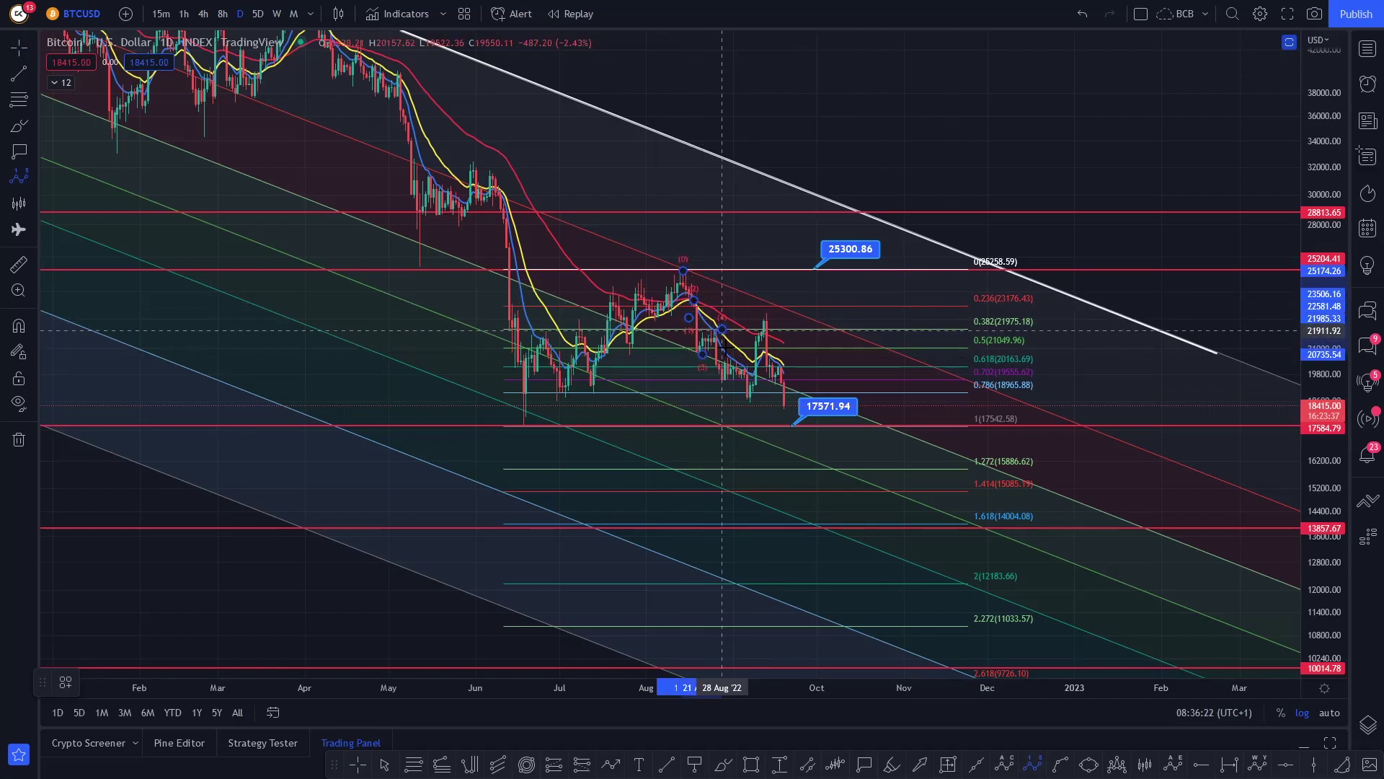
pyautogui.click(731, 384)
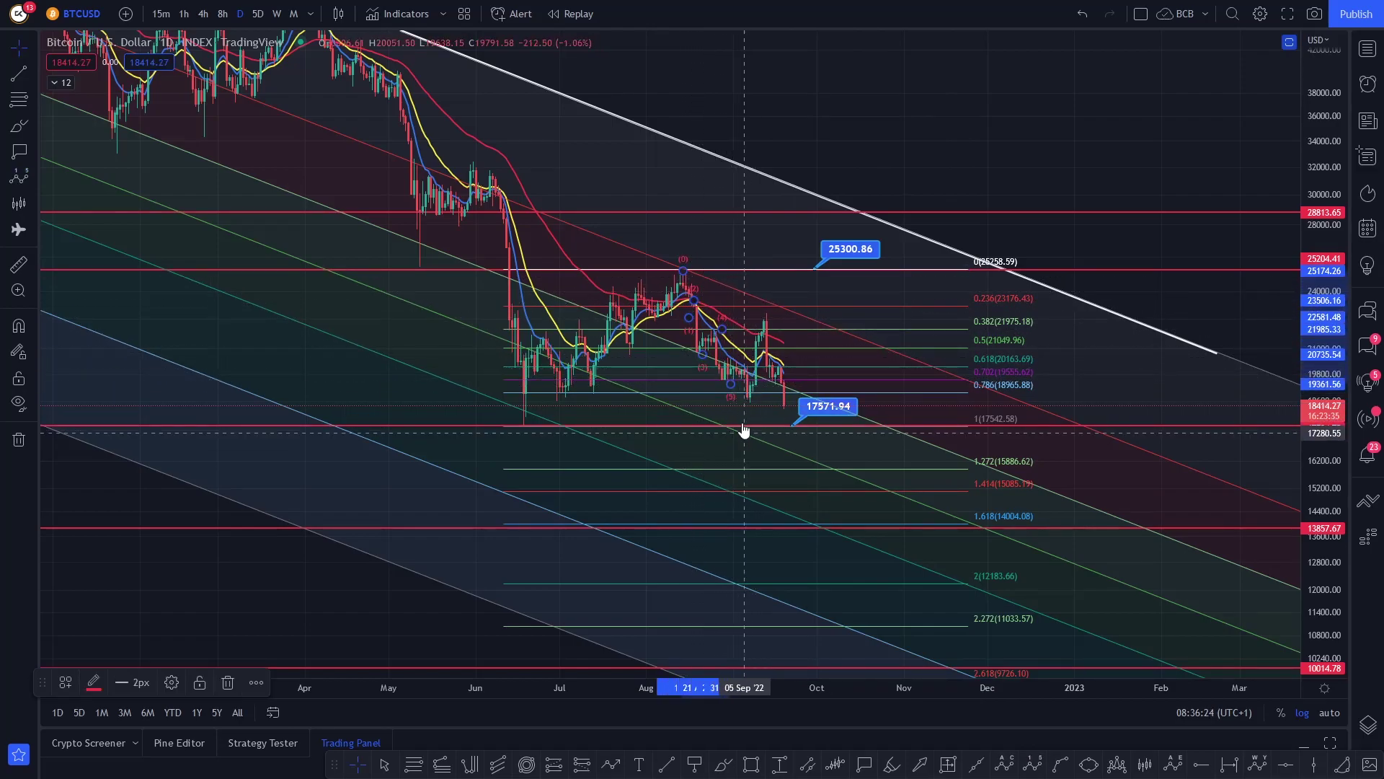
pyautogui.scroll(2, 617, 383)
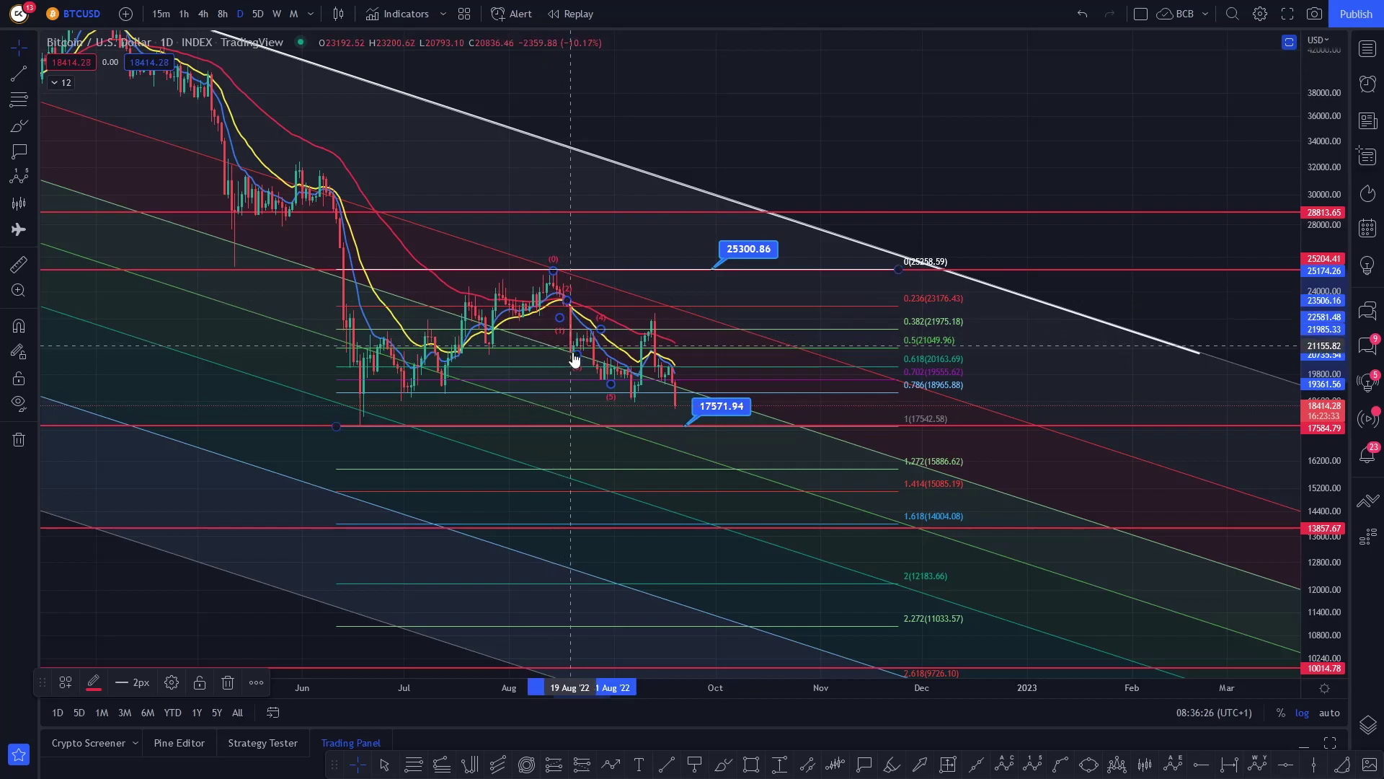
pyautogui.moveTo(612, 387); pyautogui.dragTo(600, 386)
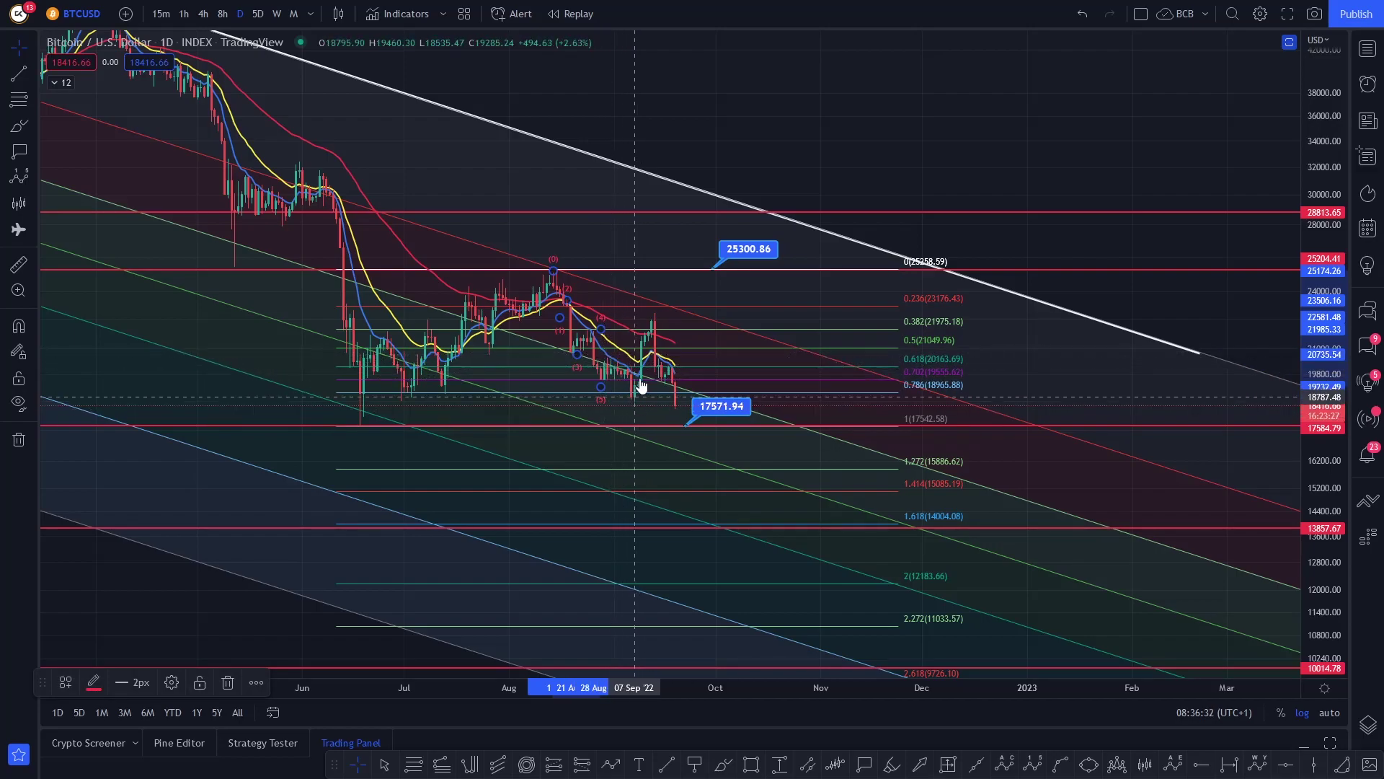
# - Draw an ABC Elliott correction wave from the late-August low, with B near 18693 and C near 22733
pyautogui.click(1003, 765)
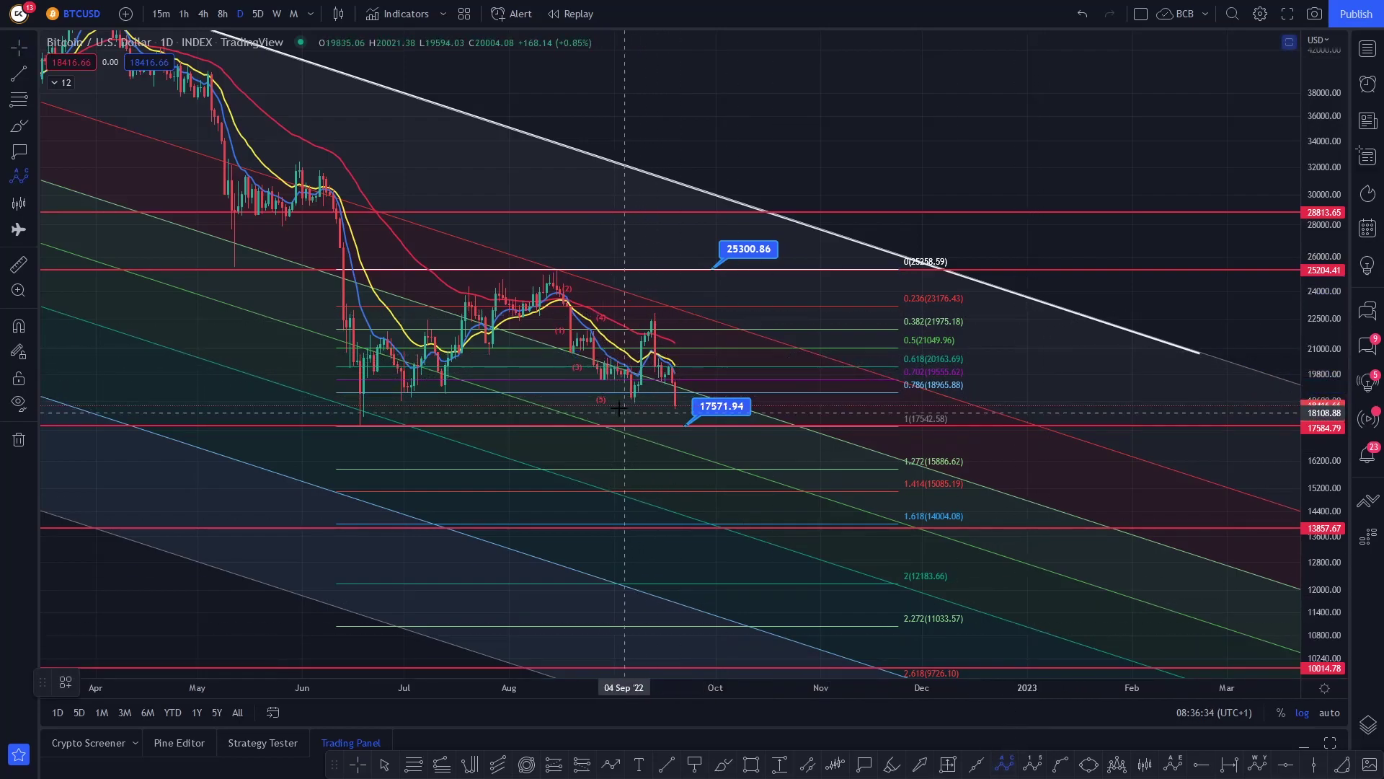
pyautogui.click(605, 398)
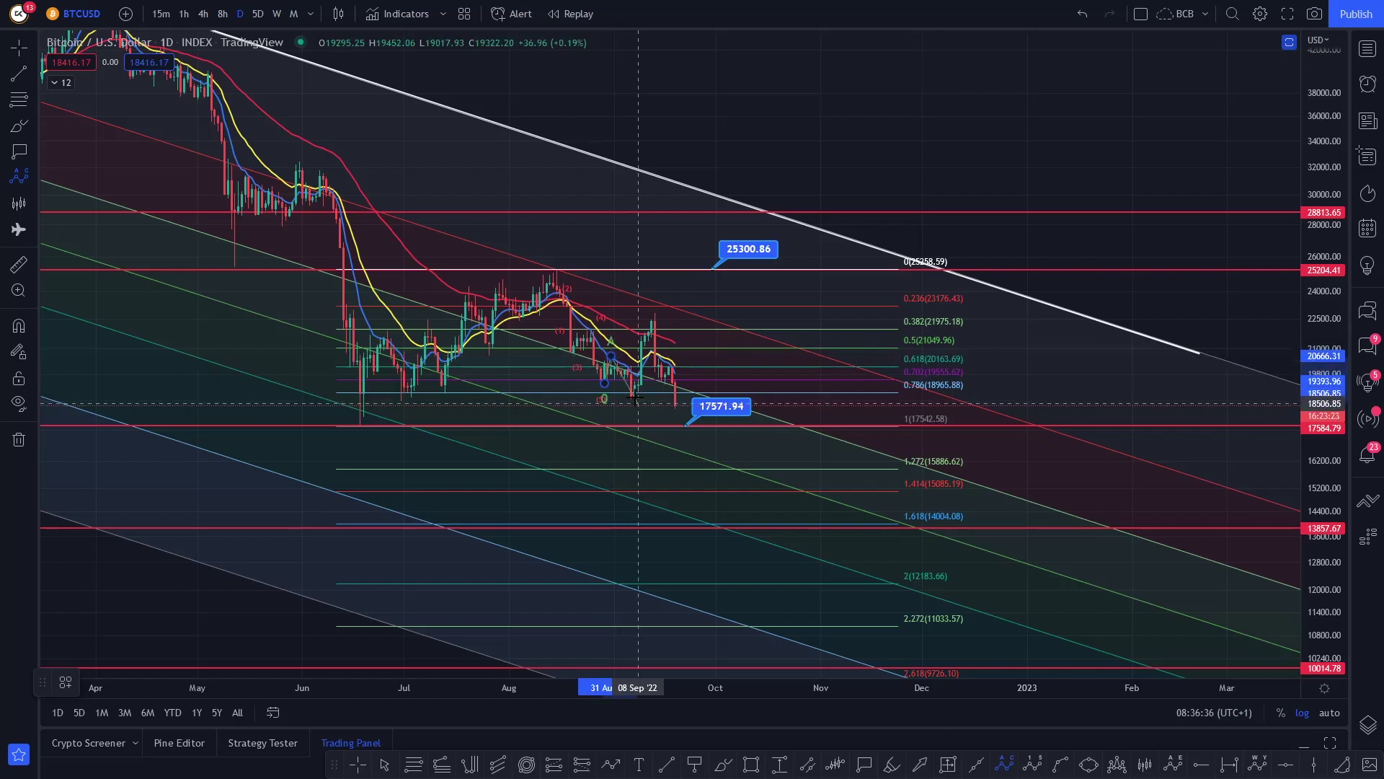
pyautogui.click(631, 398)
pyautogui.click(655, 315)
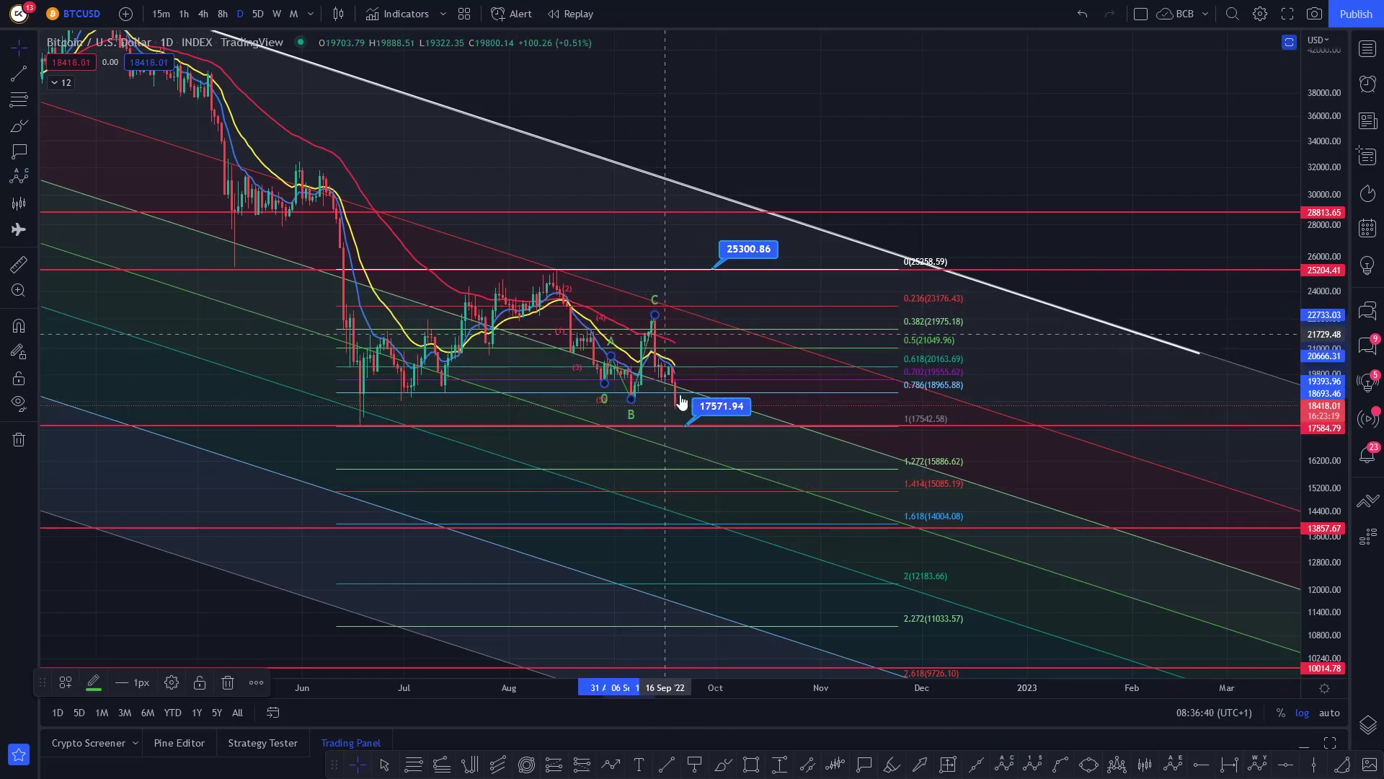
# - Draw a second (0)-(5) Elliott impulse wave from the mid-September high near 22506 down to about 17660
pyautogui.scroll(1, 674, 419)
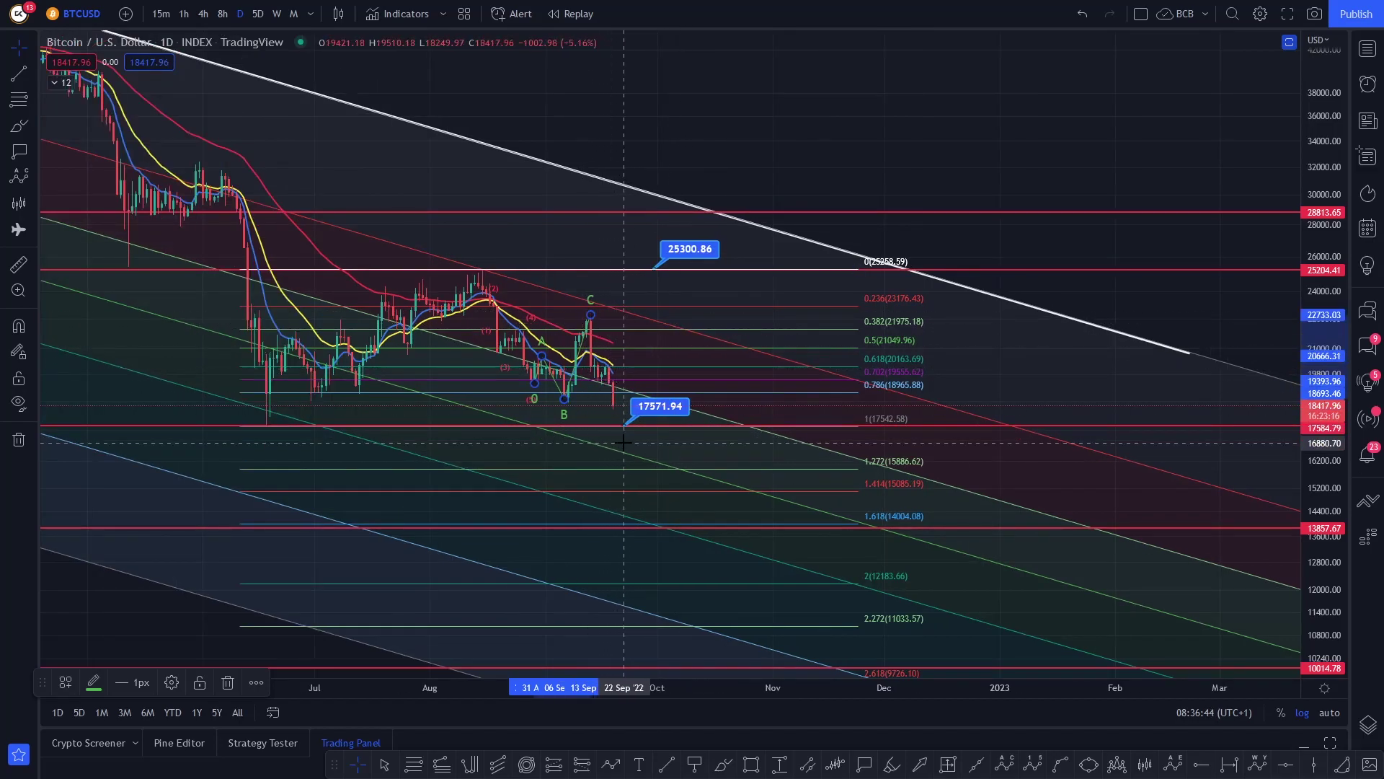
pyautogui.moveTo(624, 393); pyautogui.dragTo(665, 366)
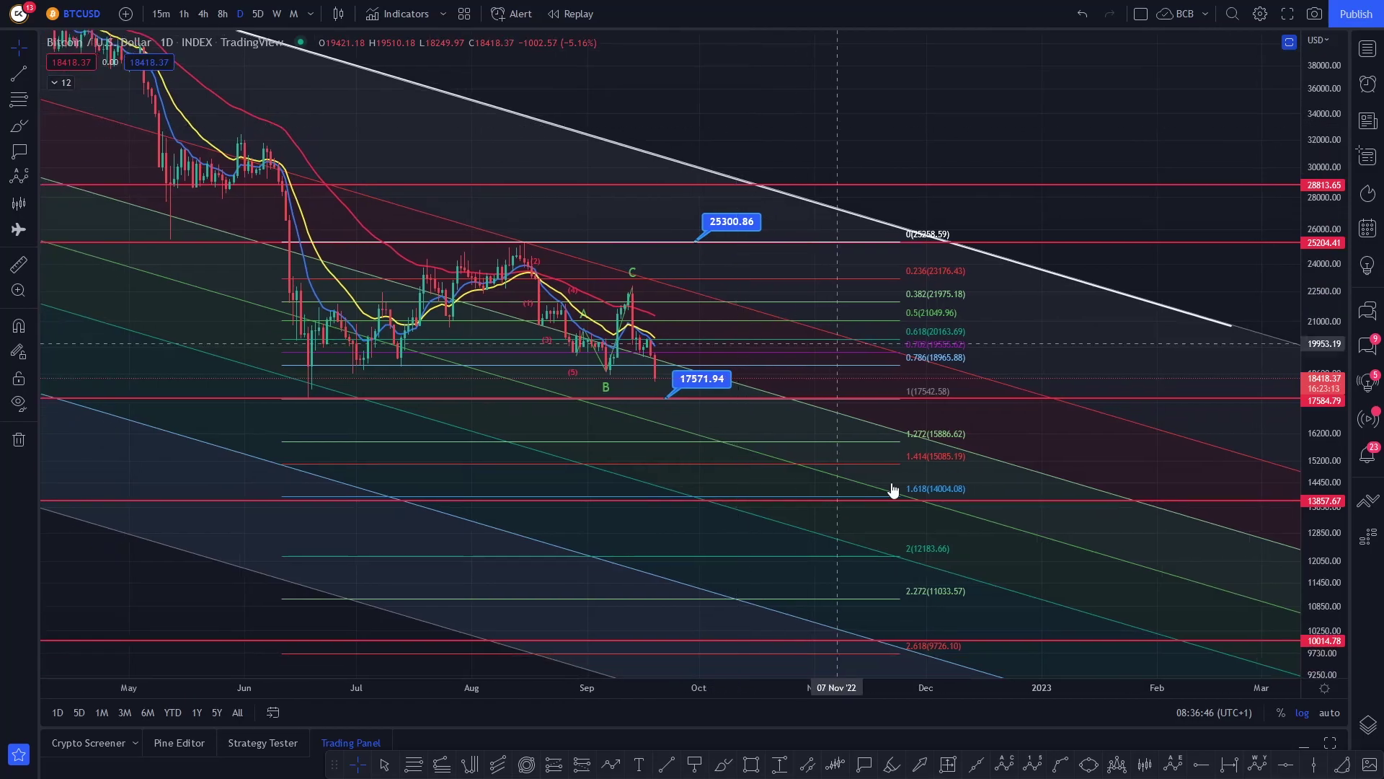
pyautogui.click(1033, 764)
pyautogui.click(633, 292)
pyautogui.click(636, 354)
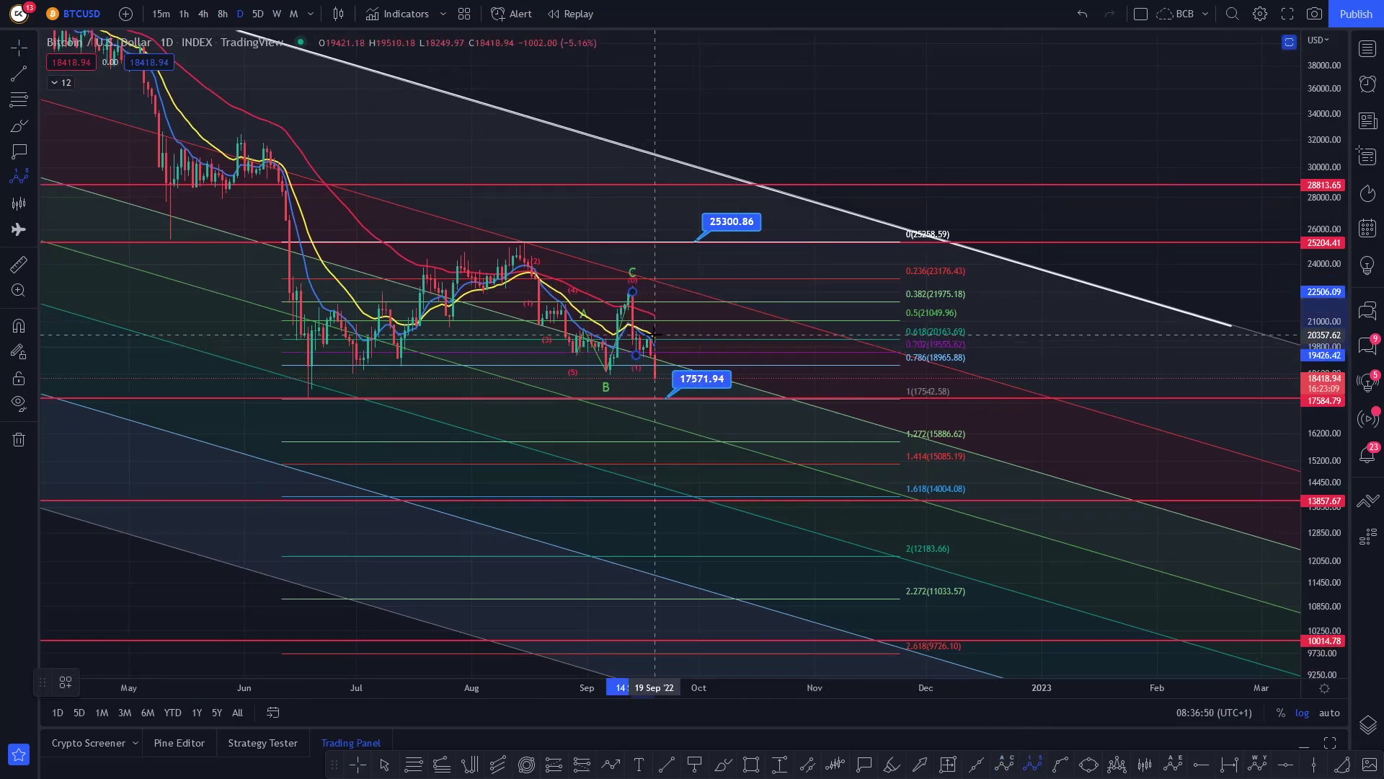
pyautogui.click(655, 335)
pyautogui.click(654, 387)
pyautogui.click(672, 370)
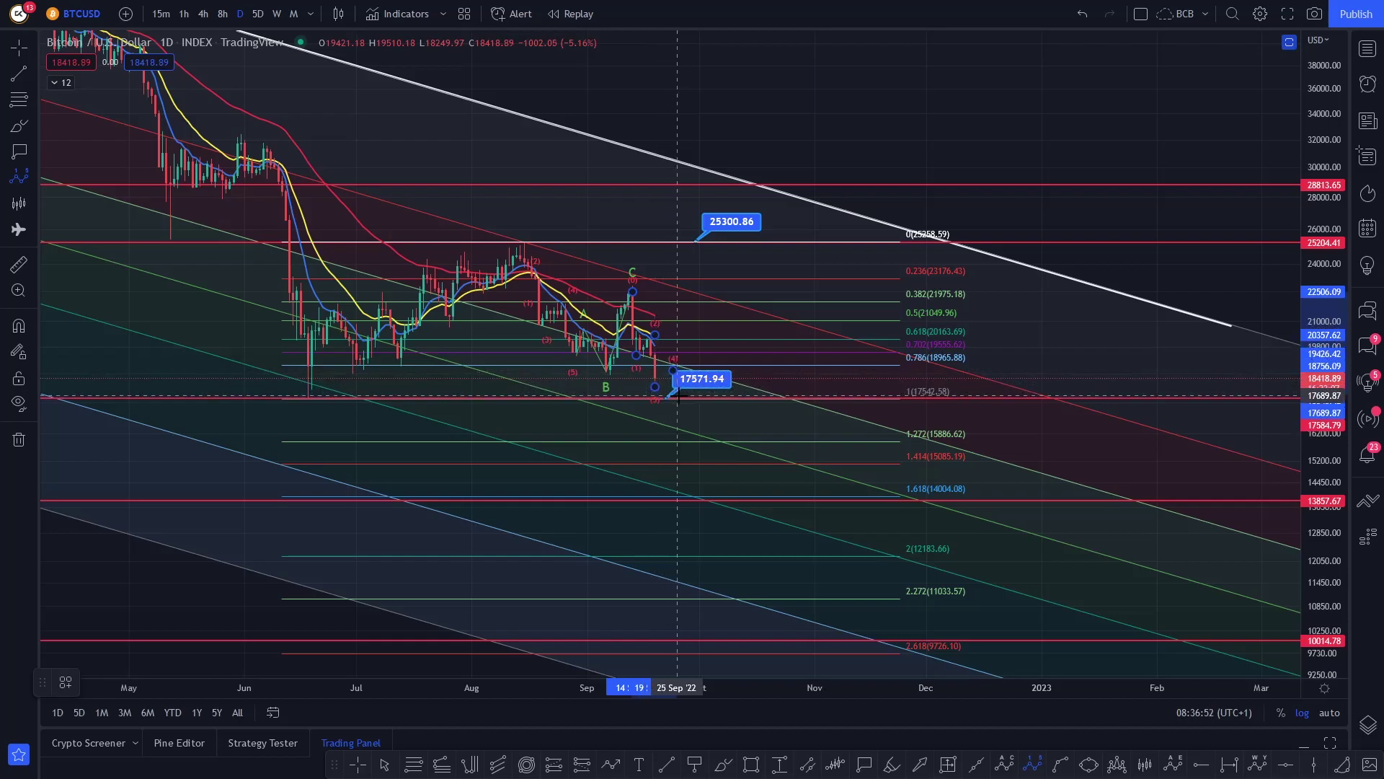
pyautogui.click(680, 396)
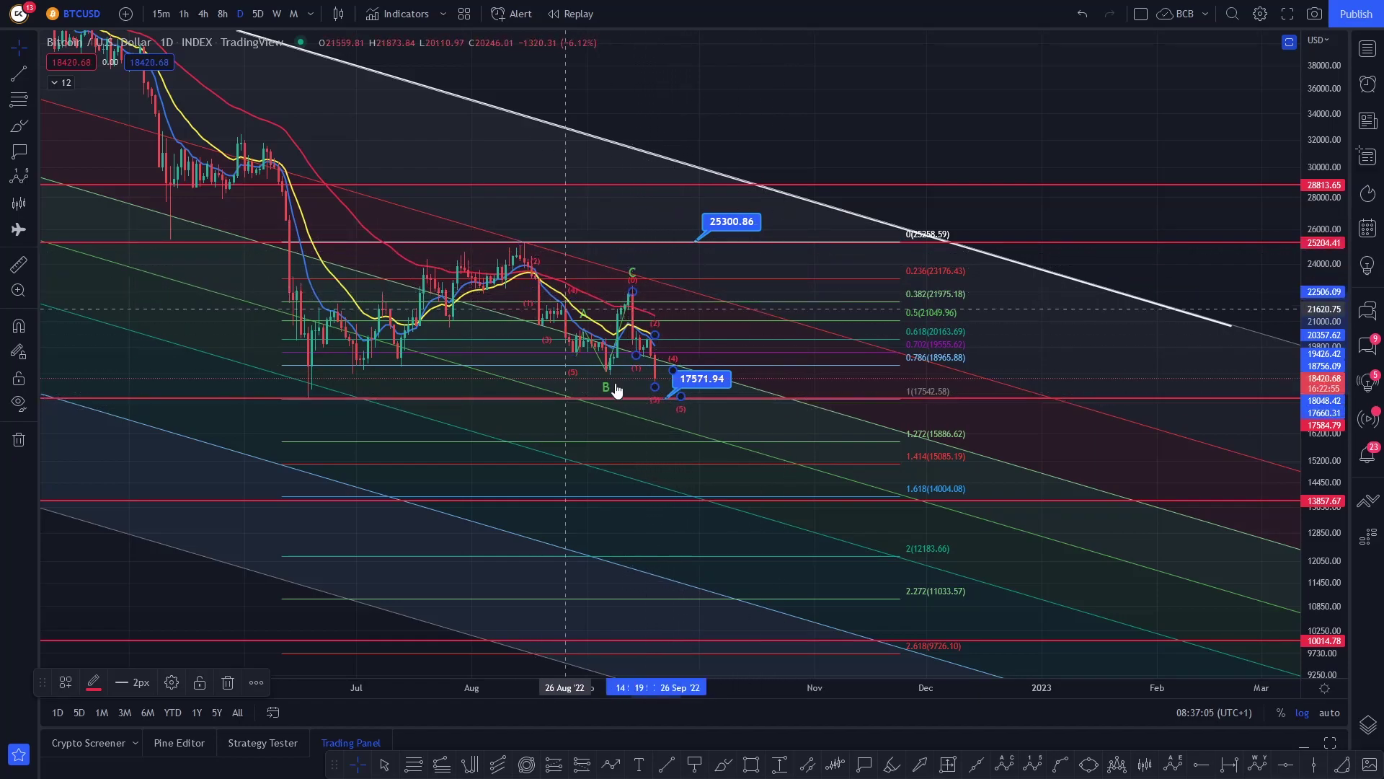
# - Draw a large upward Elliott impulse wave from the June low through 25343.20, 17808.59, 33675.85 and 25641.59 to 36919.91
pyautogui.click(1031, 767)
pyautogui.click(297, 392)
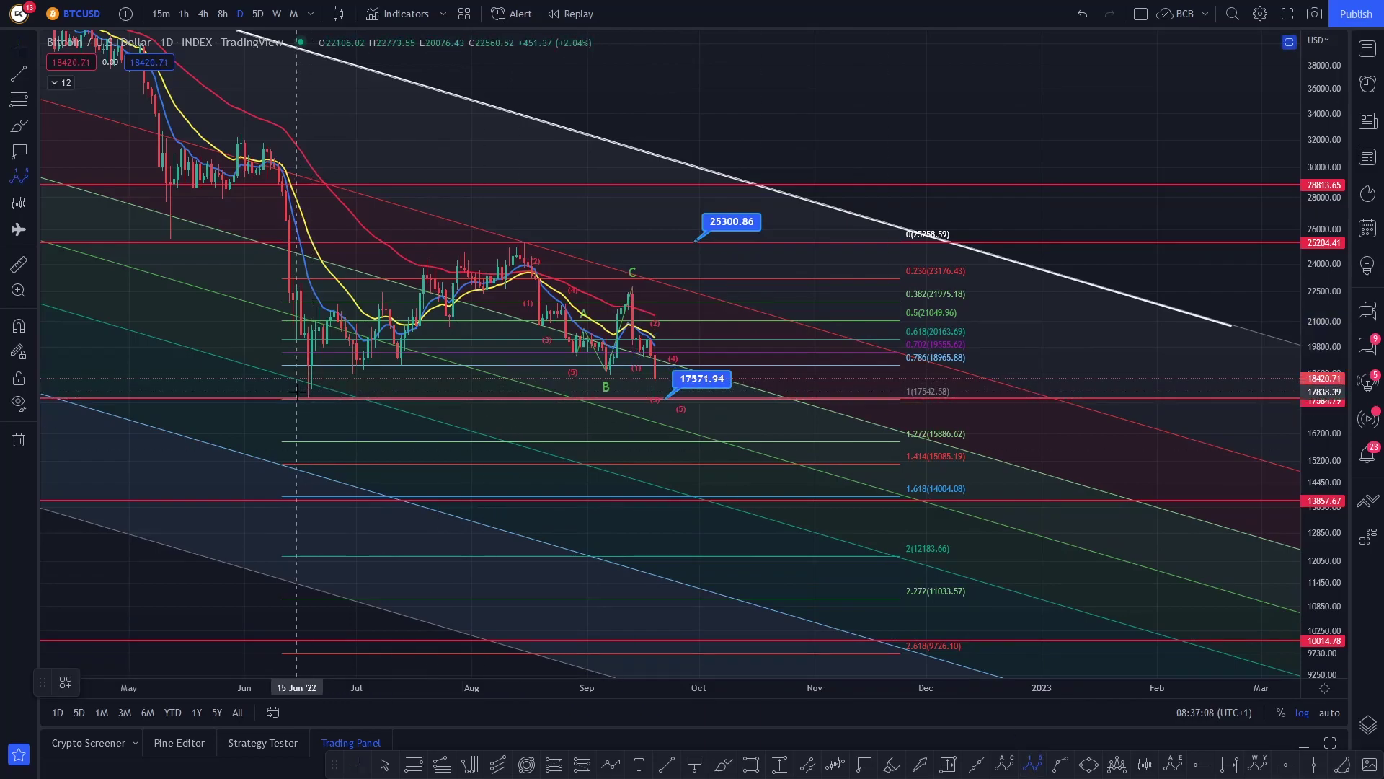
pyautogui.click(520, 240)
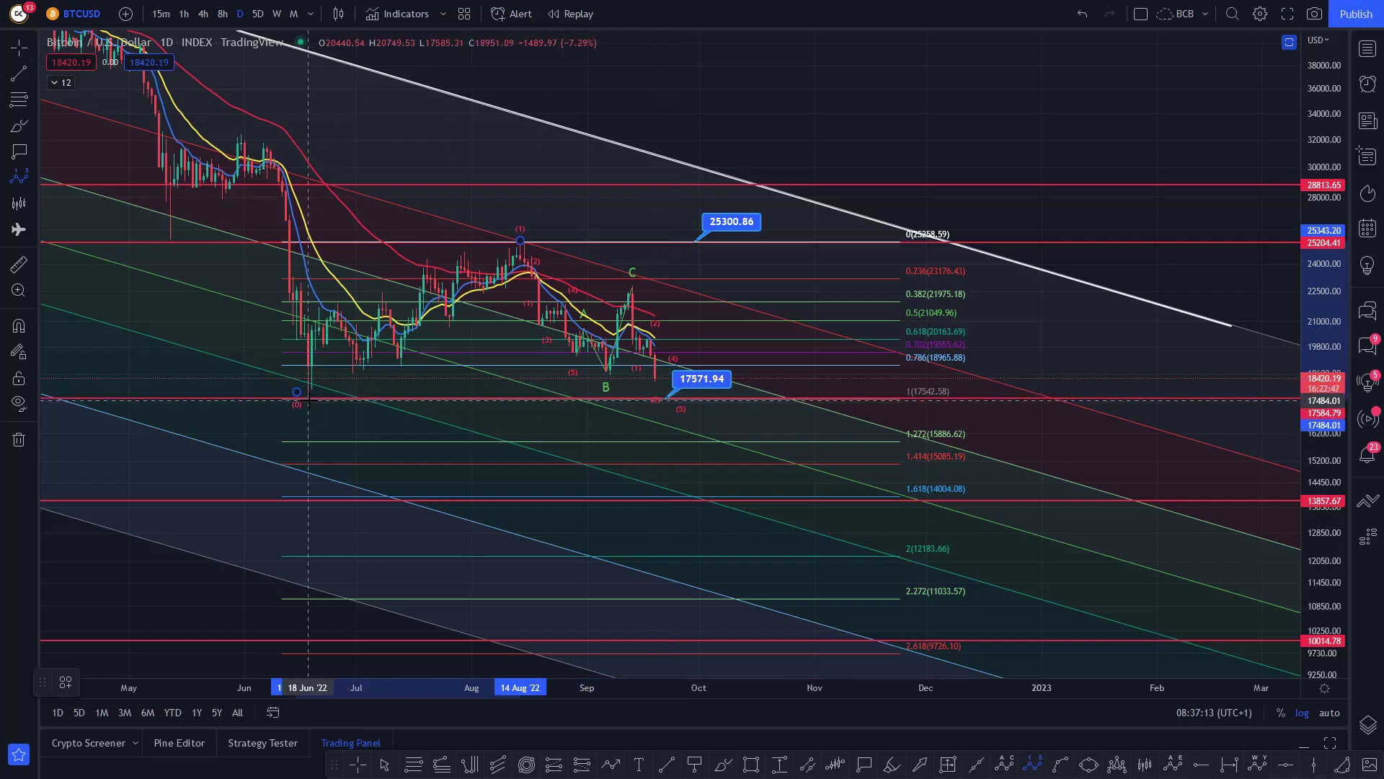
pyautogui.click(669, 392)
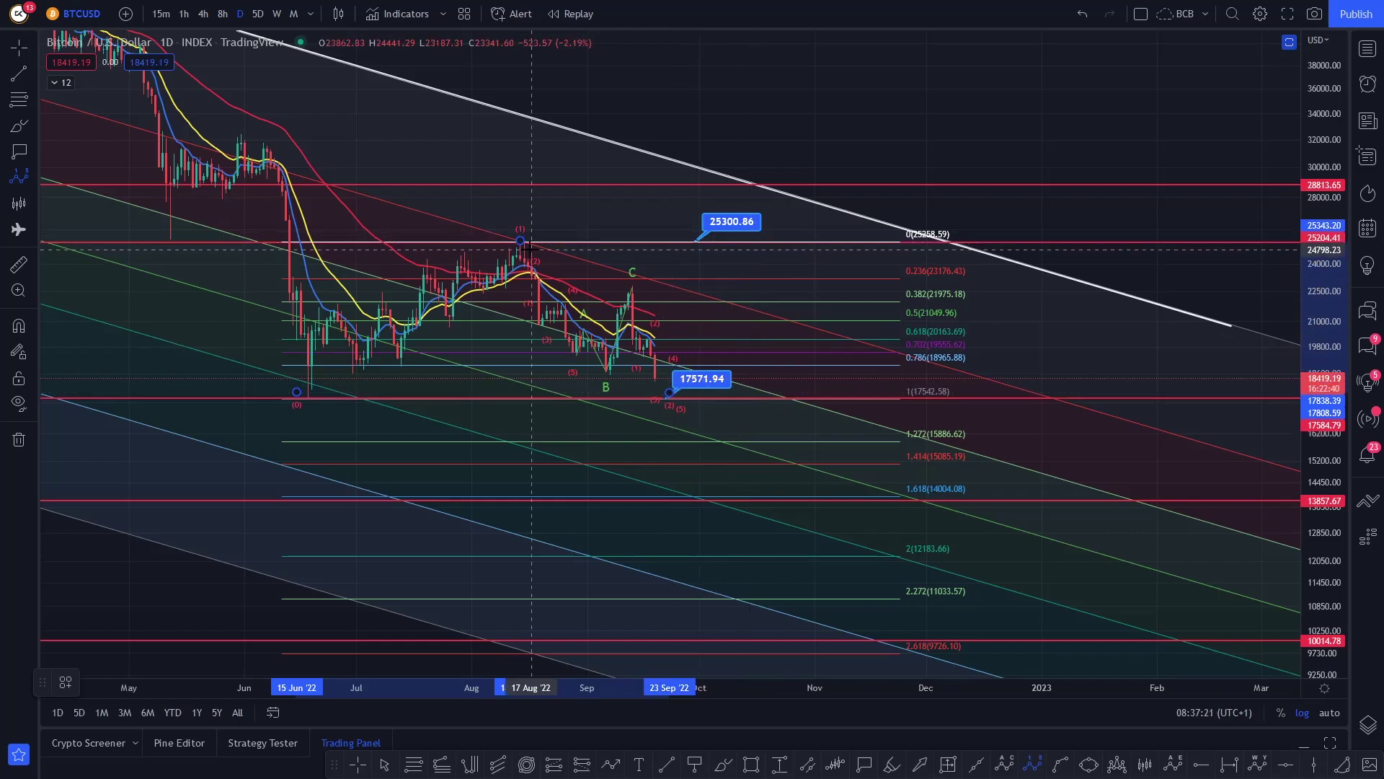
pyautogui.click(811, 118)
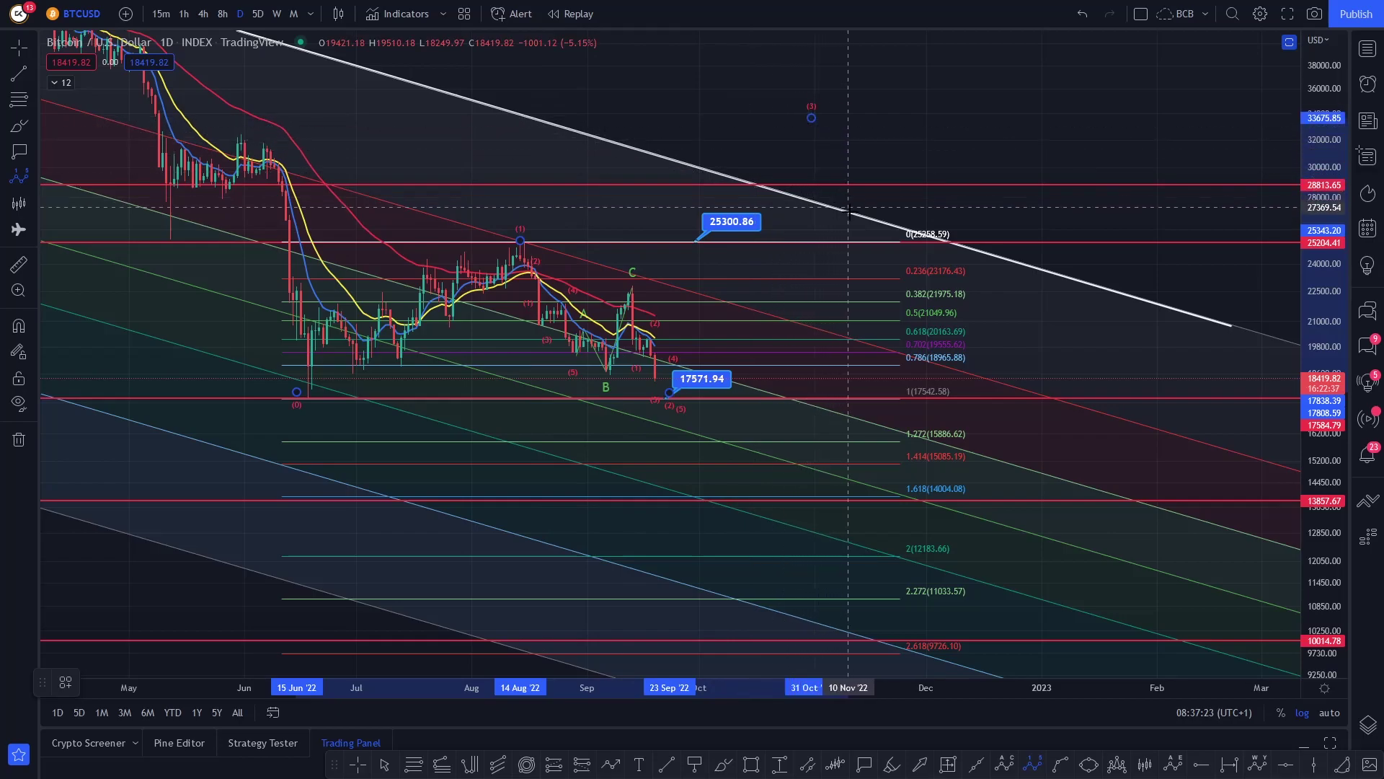
pyautogui.click(866, 235)
pyautogui.click(1004, 78)
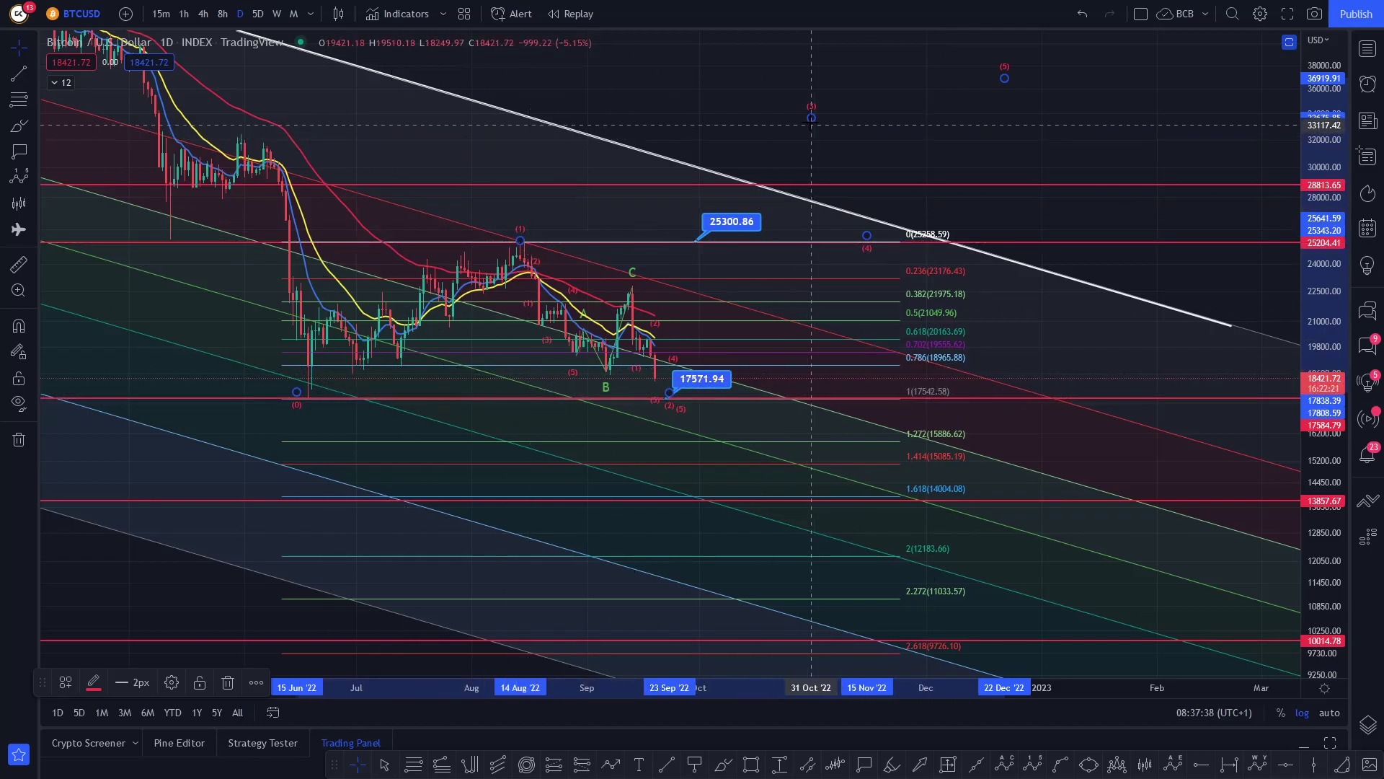
# - Delete all the Elliott impulse and ABC correction waves from the chart
pyautogui.press('Delete')
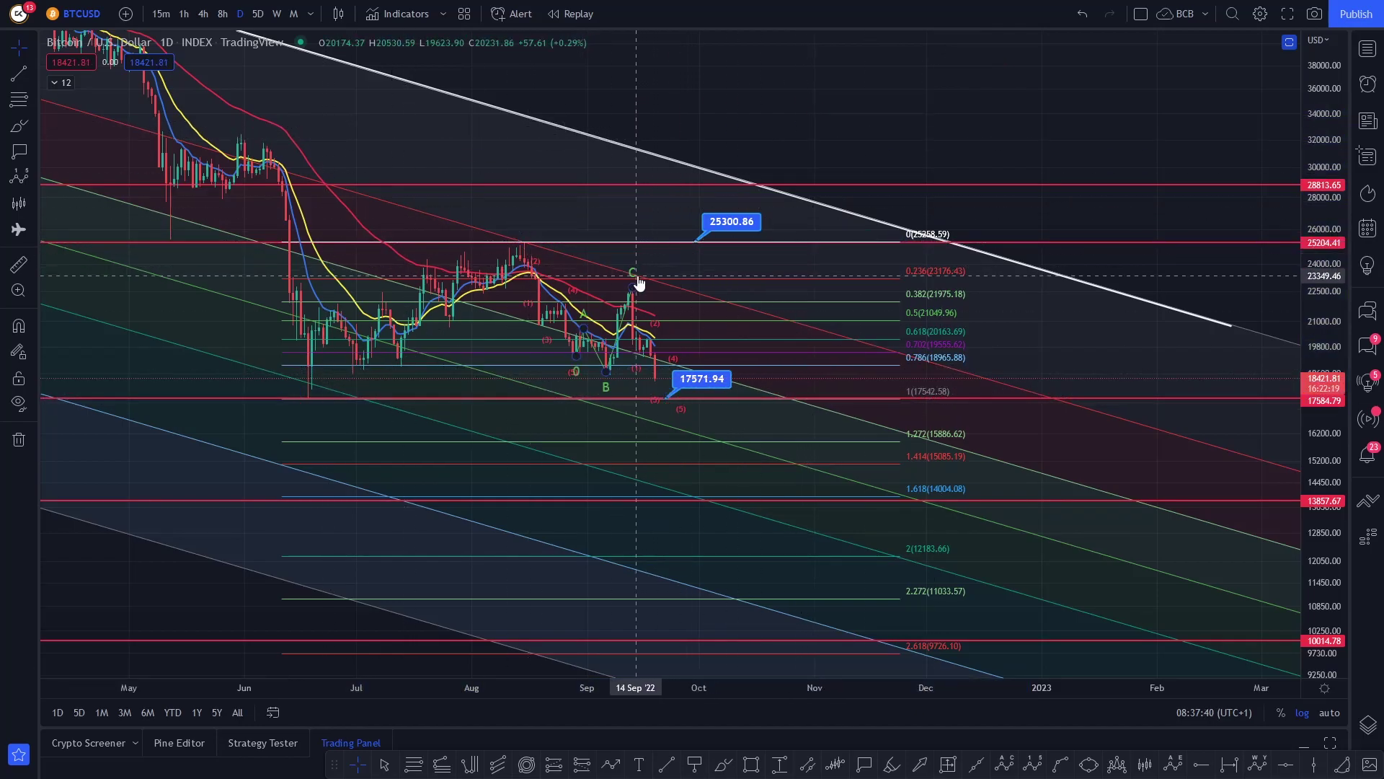
pyautogui.click(634, 277)
pyautogui.press('Delete')
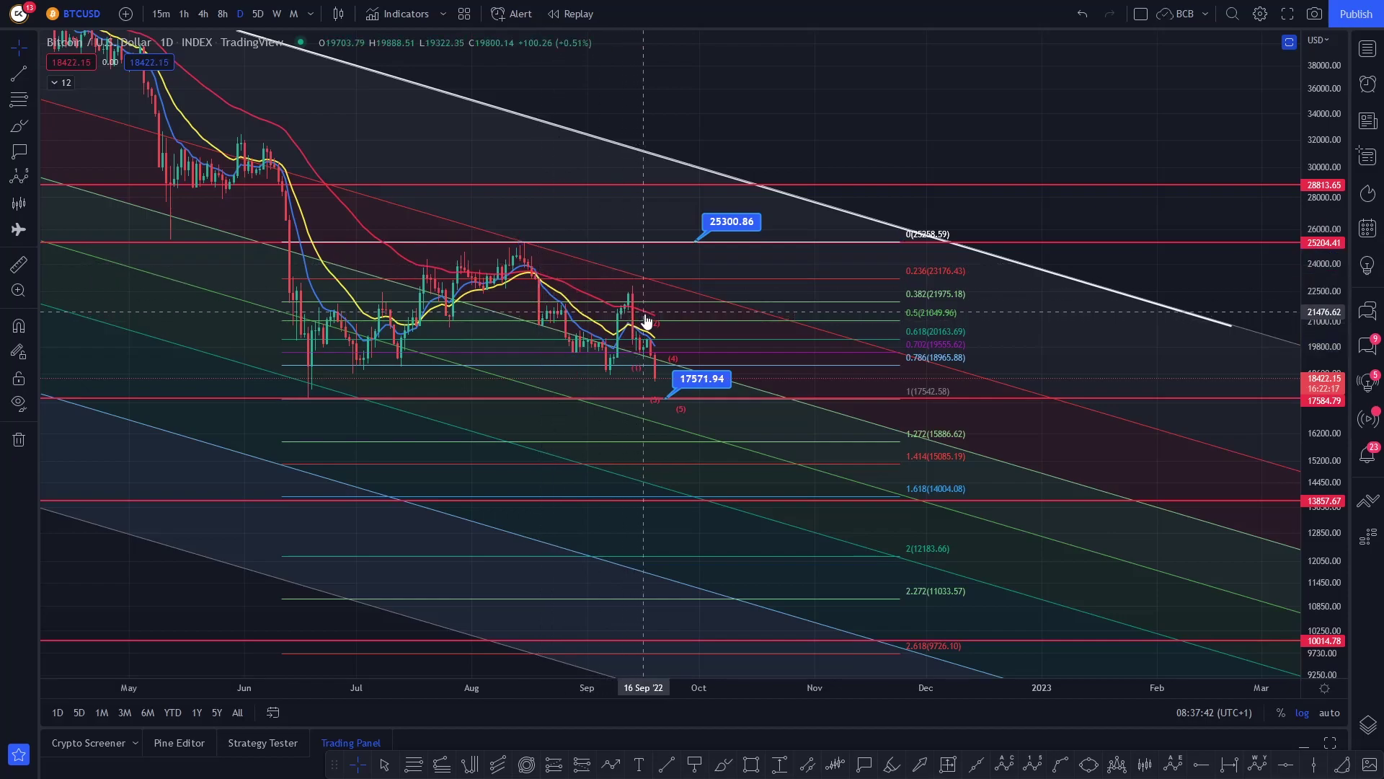
pyautogui.click(647, 320)
pyautogui.press('Delete')
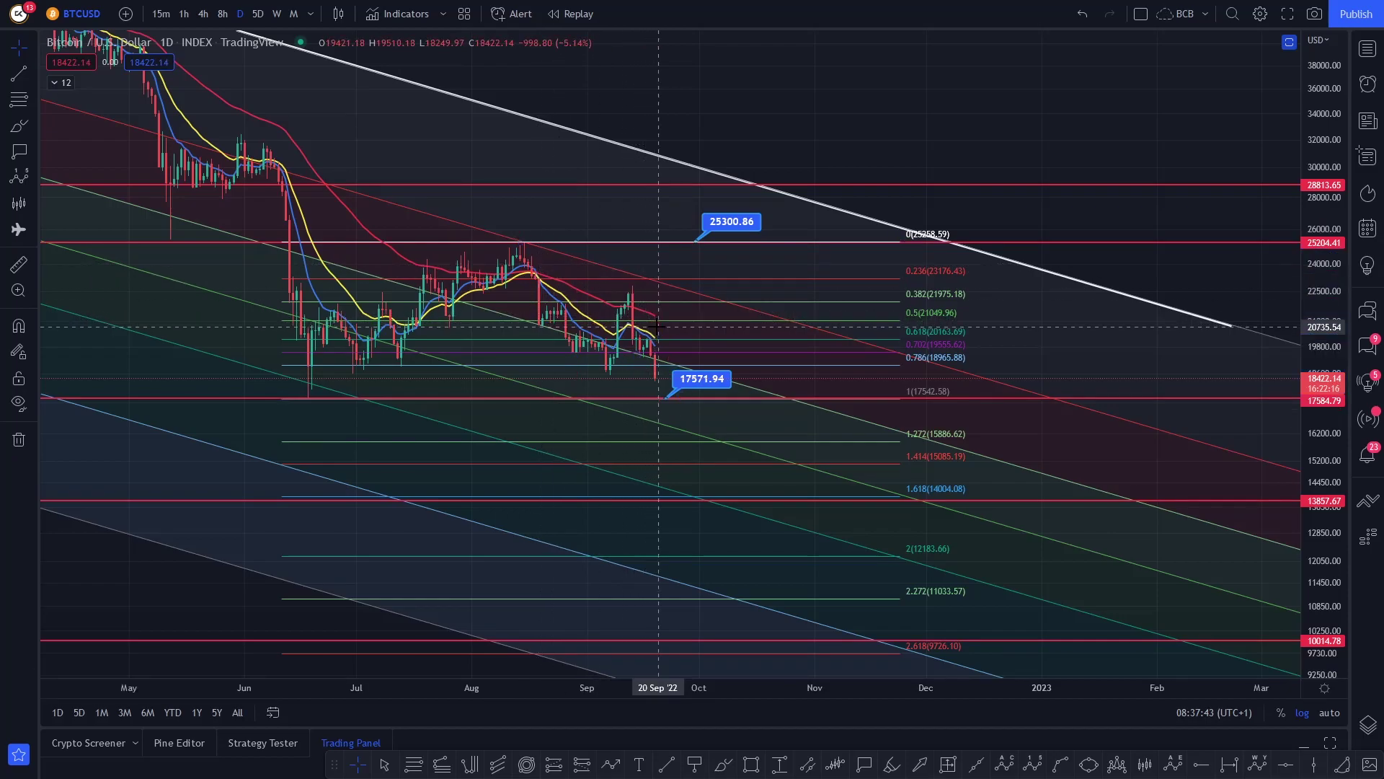
# - Draw a downward Elliott impulse wave from 25258.59 through 19491.50, 22847.36, 15947.74 and 17425.63, ending near the 1.618 Fibonacci level
pyautogui.click(1027, 765)
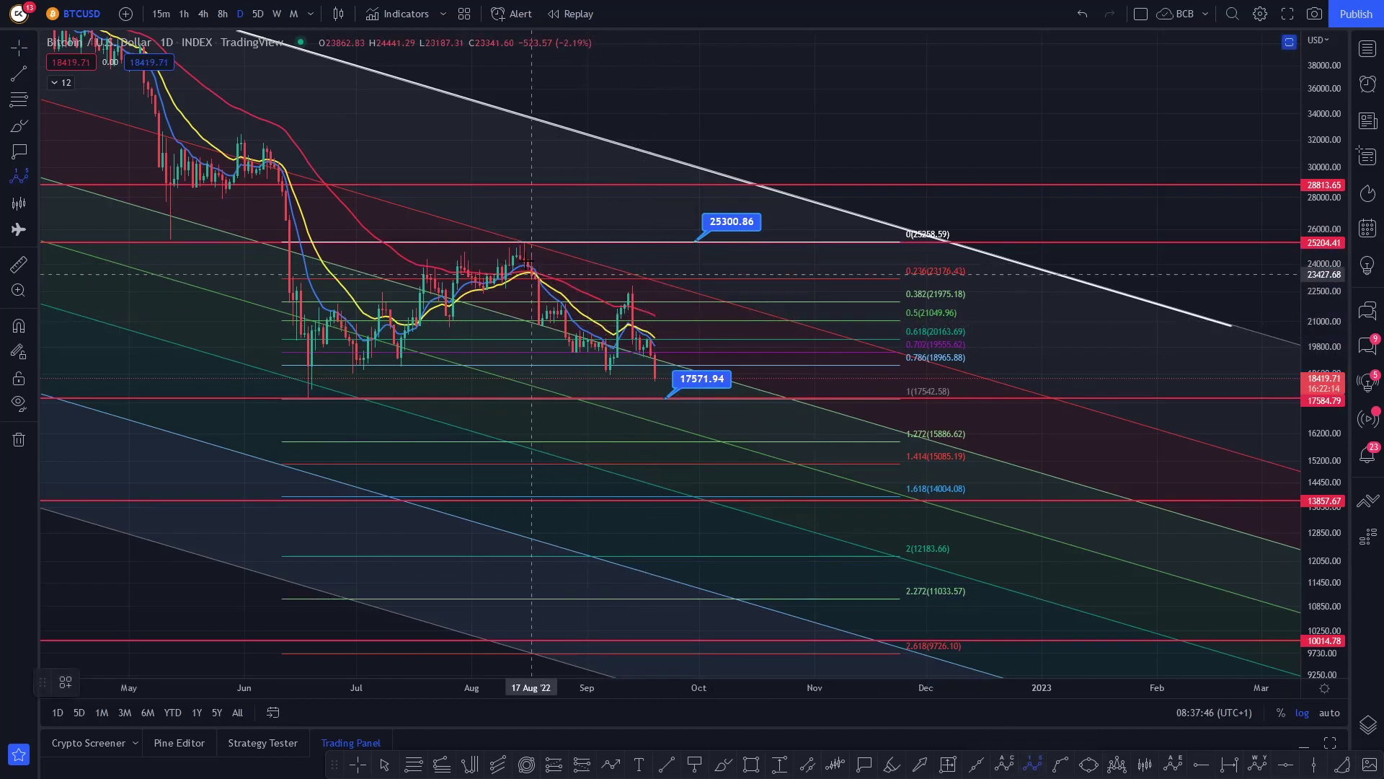
pyautogui.click(524, 241)
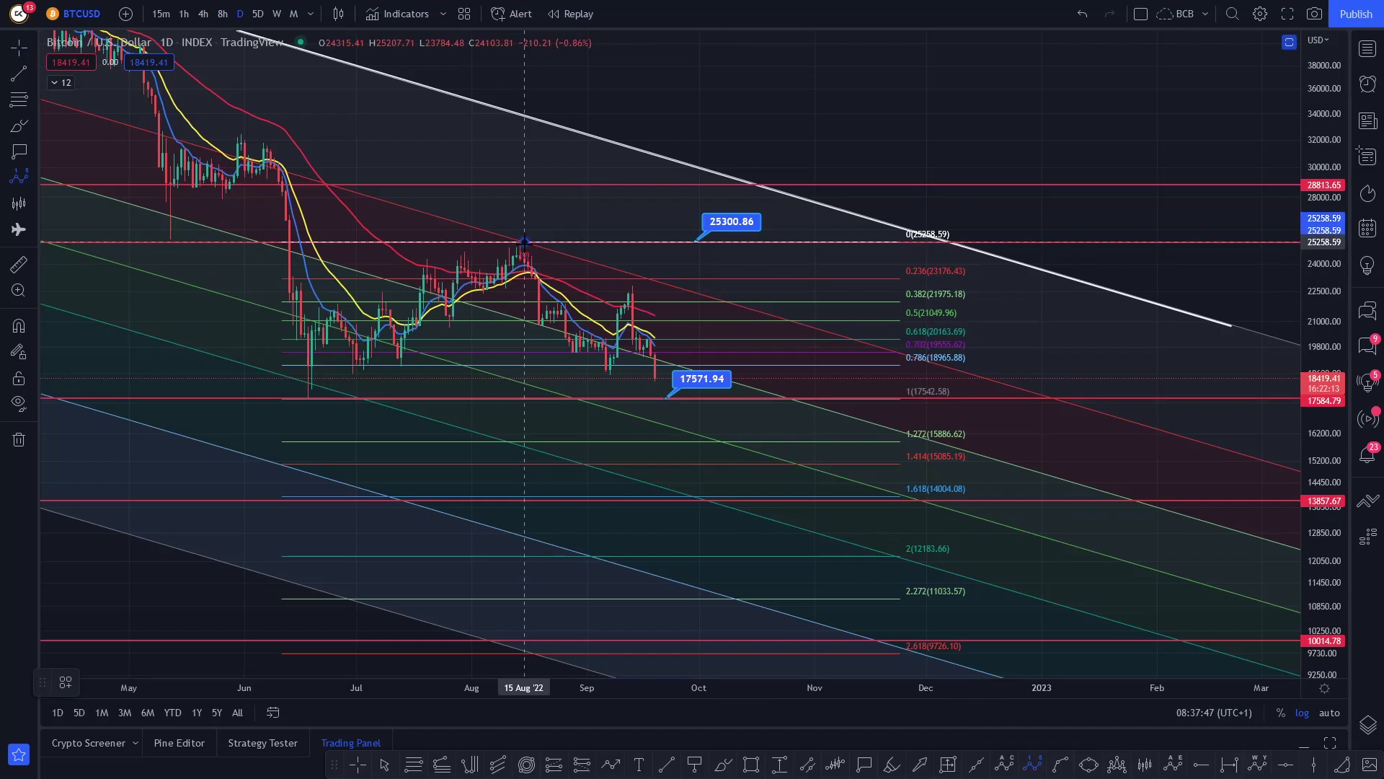
pyautogui.click(573, 354)
pyautogui.click(633, 285)
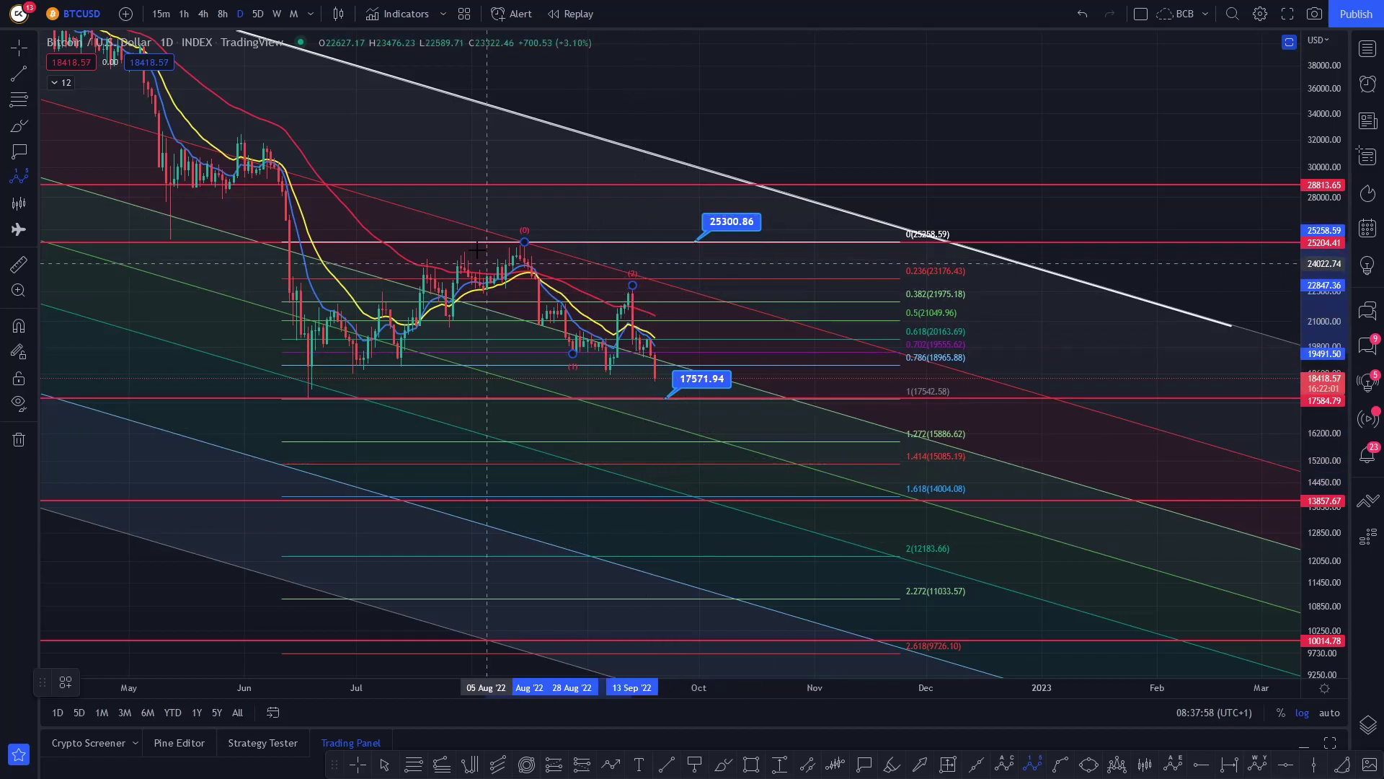
pyautogui.click(666, 439)
pyautogui.click(703, 402)
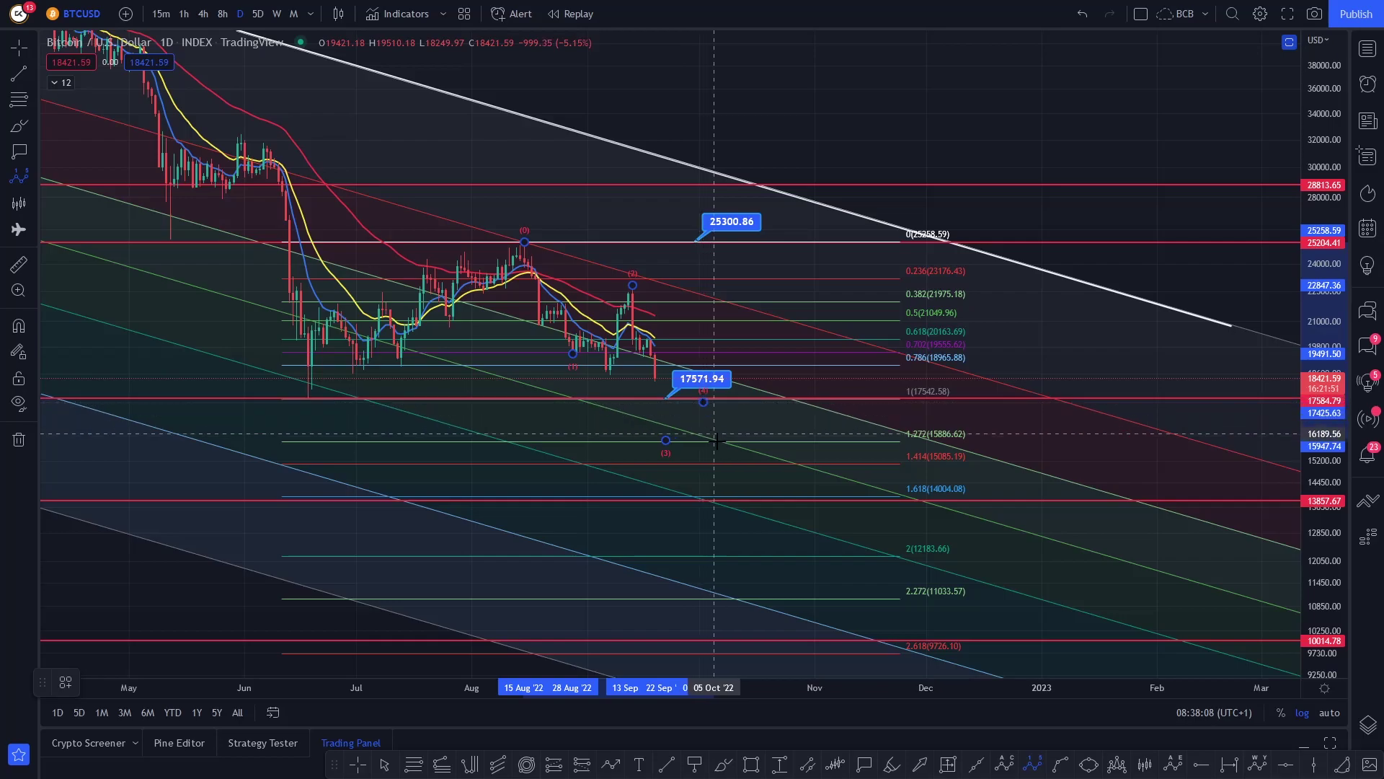
pyautogui.click(733, 492)
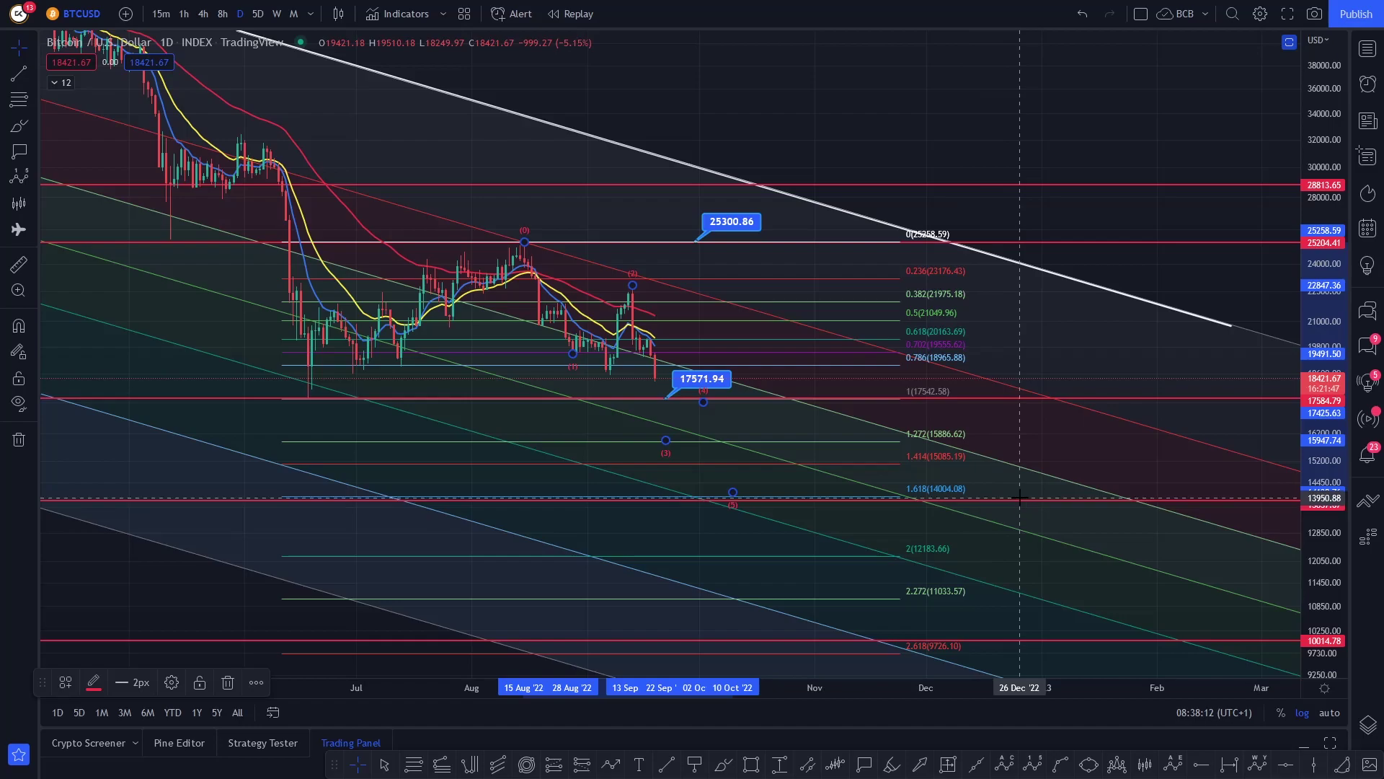
# - Circle the June low and the 1.618 Fibonacci level label with freehand brush strokes
pyautogui.click(19, 127)
pyautogui.moveTo(321, 373)
pyautogui.mouseDown()
pyautogui.moveTo(303, 393)
pyautogui.moveTo(319, 375)
pyautogui.mouseUp()
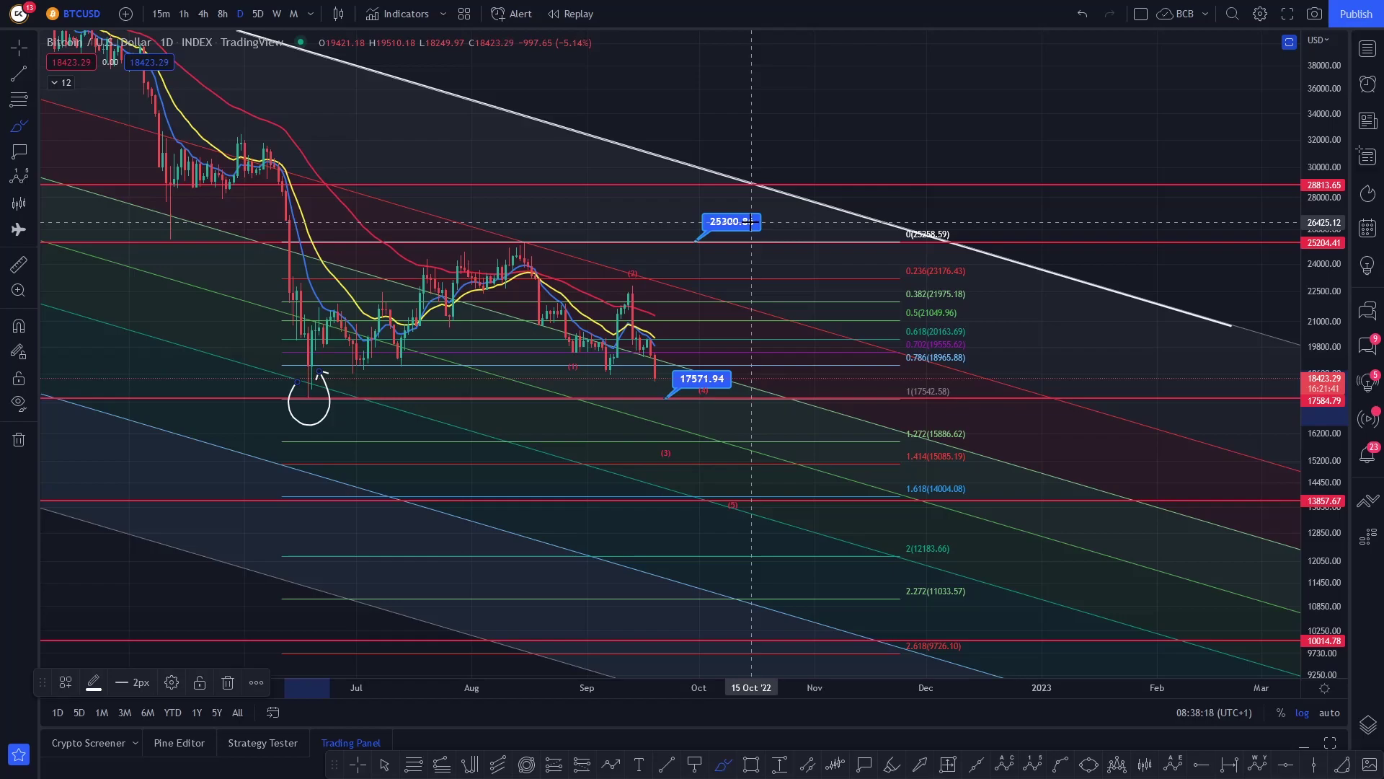
pyautogui.moveTo(960, 468)
pyautogui.mouseDown()
pyautogui.moveTo(930, 470)
pyautogui.moveTo(981, 479)
pyautogui.mouseUp()
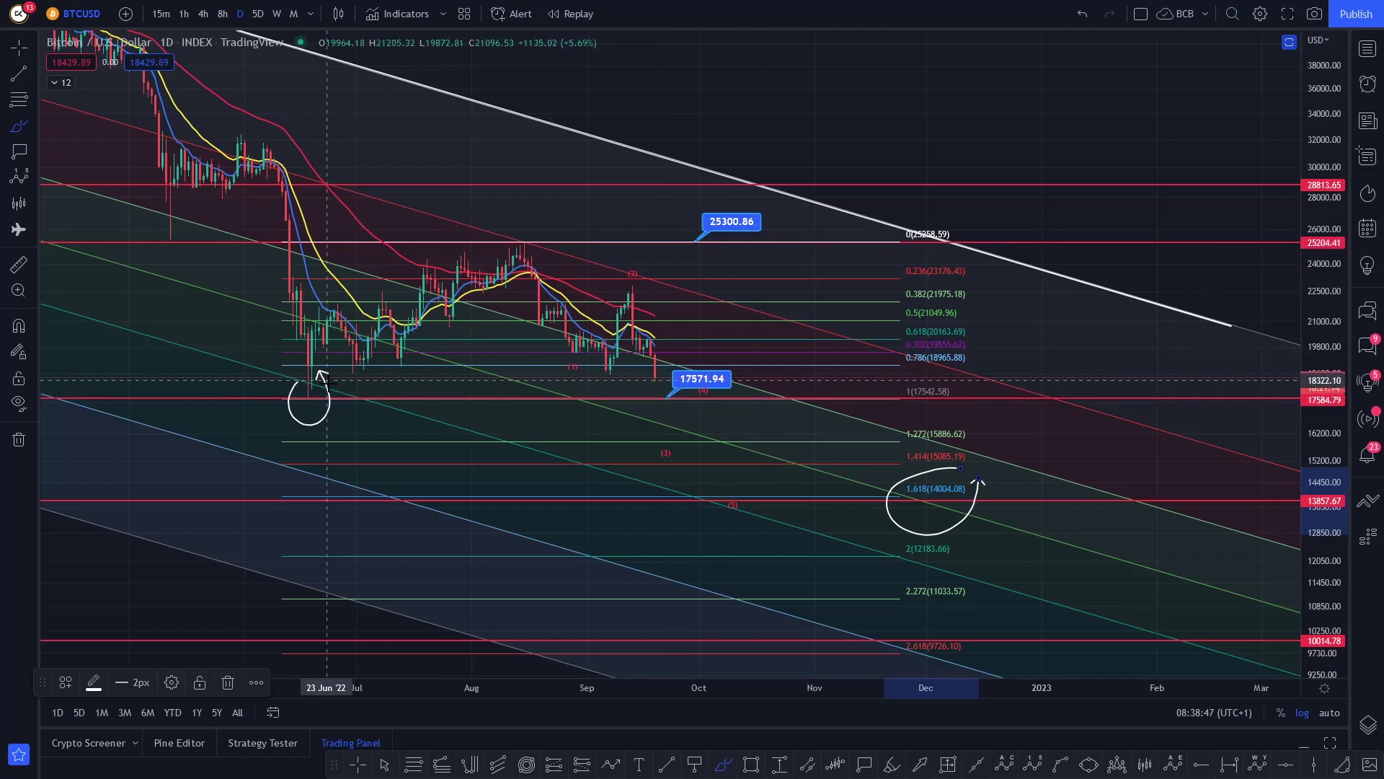
# - Delete the brush circle around the June low
pyautogui.click(20, 45)
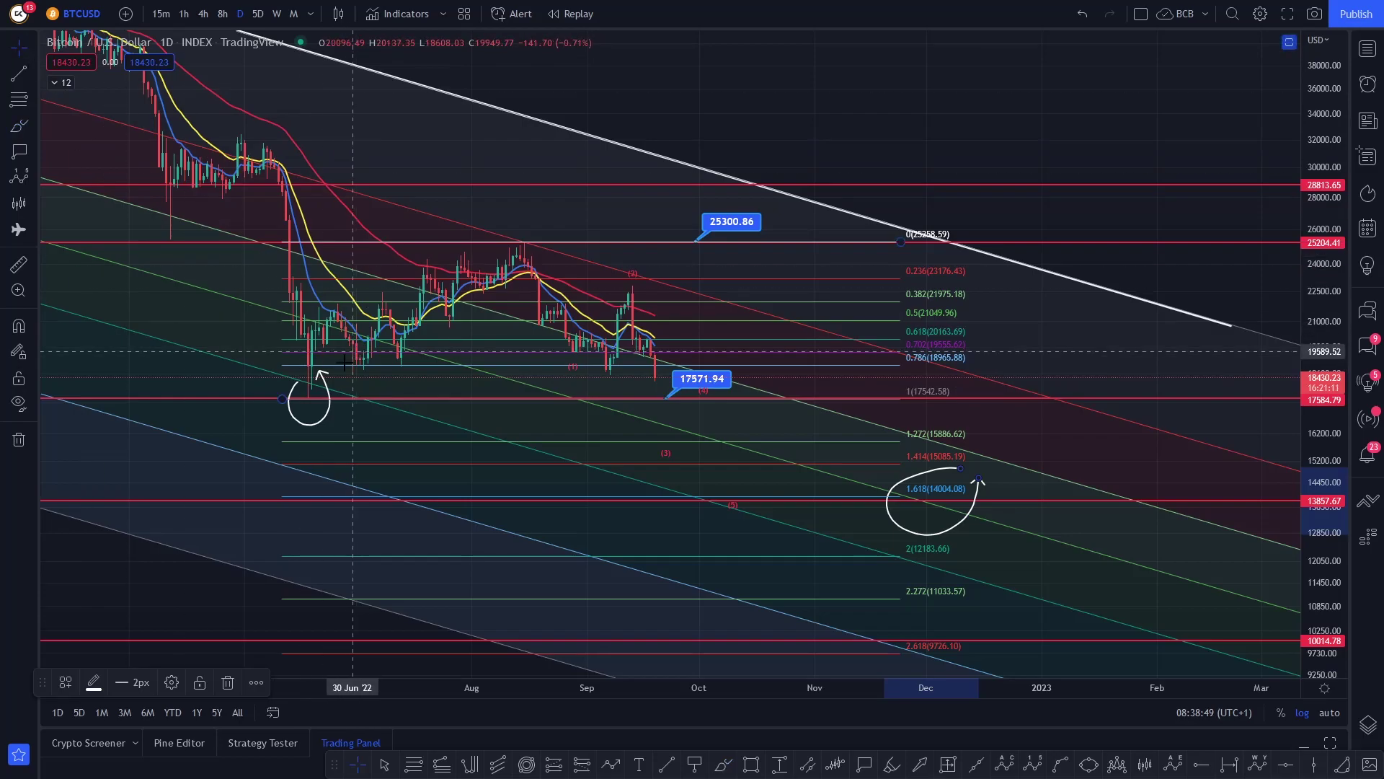
pyautogui.press('Delete')
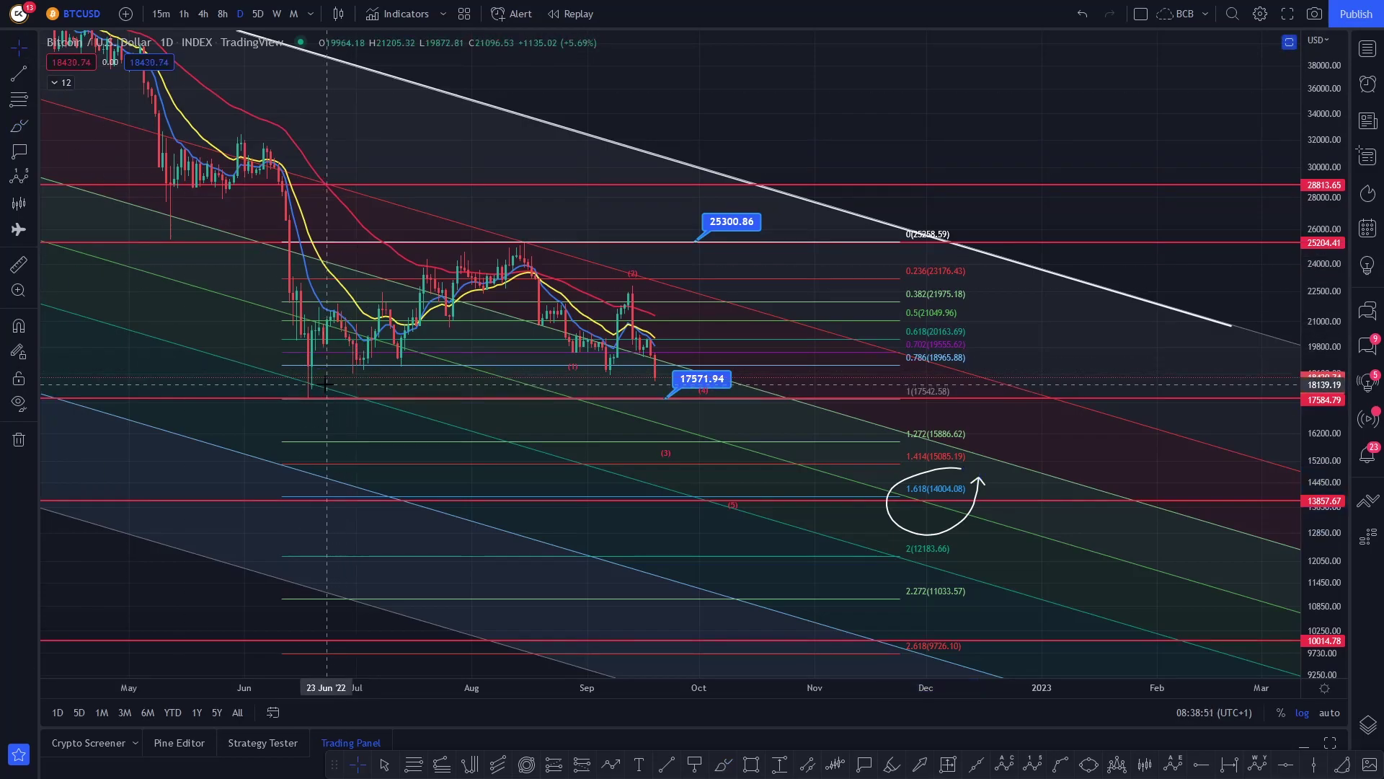
pyautogui.moveTo(1045, 207); pyautogui.dragTo(1052, 216)
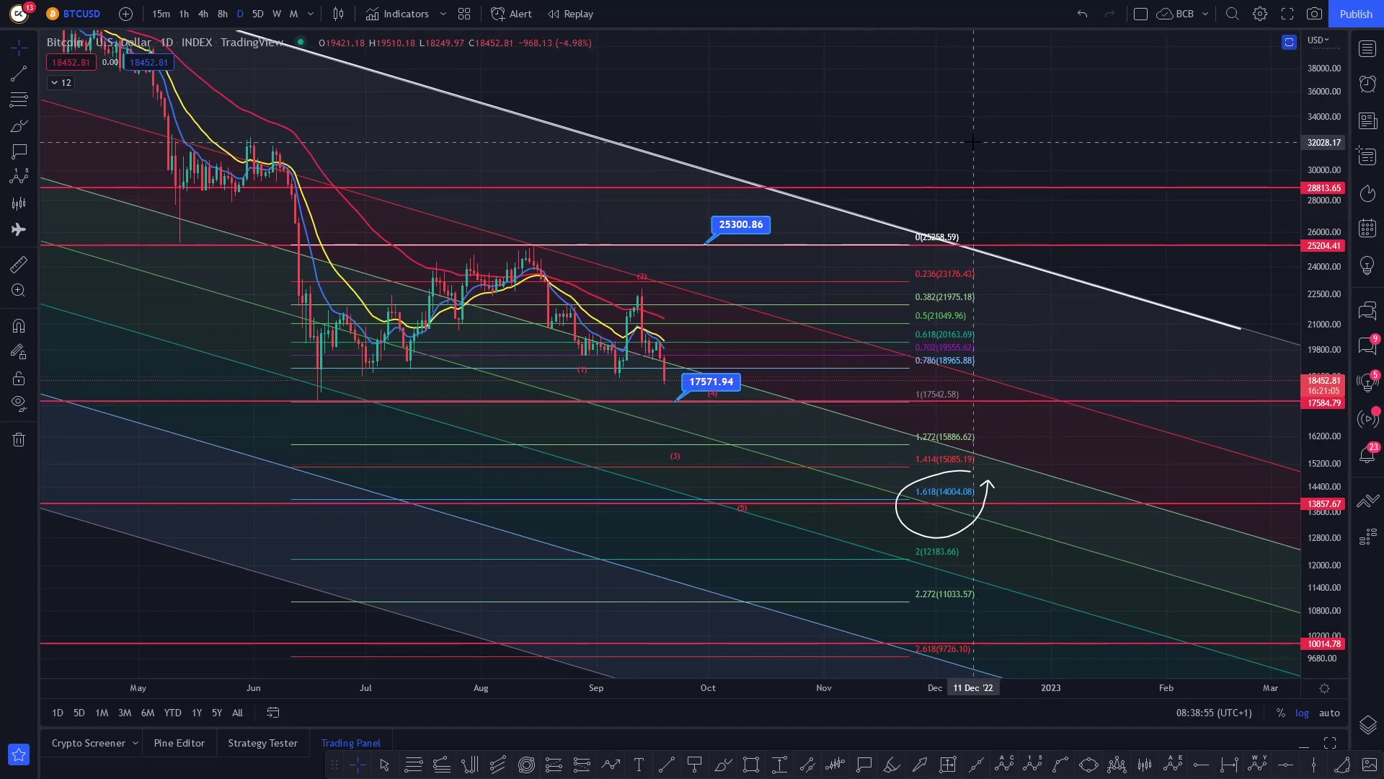
# - Brush wave paths from the June low through the August high and back, up to the 25204.41 and 28813.65 lines, and circle the trendline crossing
pyautogui.click(18, 128)
pyautogui.moveTo(326, 377)
pyautogui.mouseDown()
pyautogui.moveTo(334, 395)
pyautogui.moveTo(452, 308)
pyautogui.moveTo(576, 278)
pyautogui.moveTo(648, 335)
pyautogui.mouseUp()
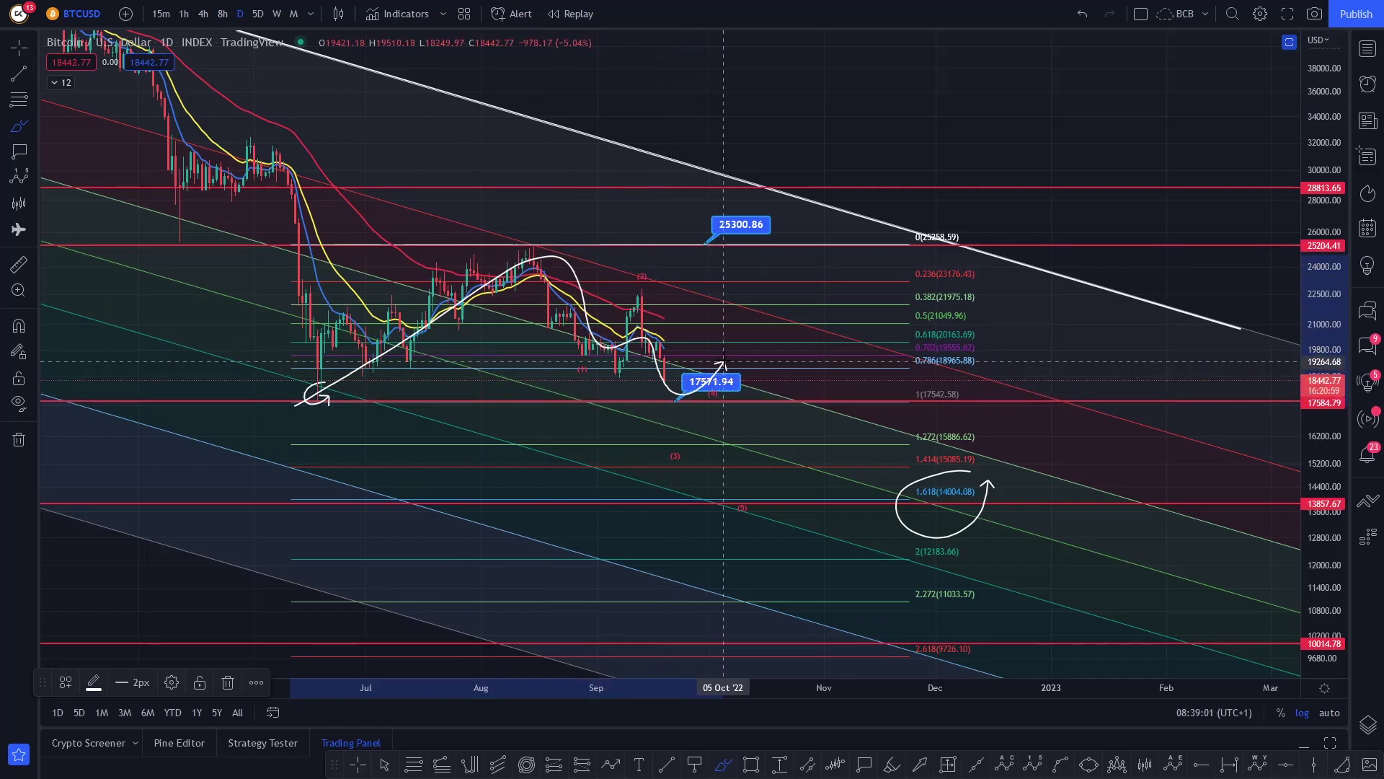
pyautogui.moveTo(738, 340); pyautogui.dragTo(807, 253)
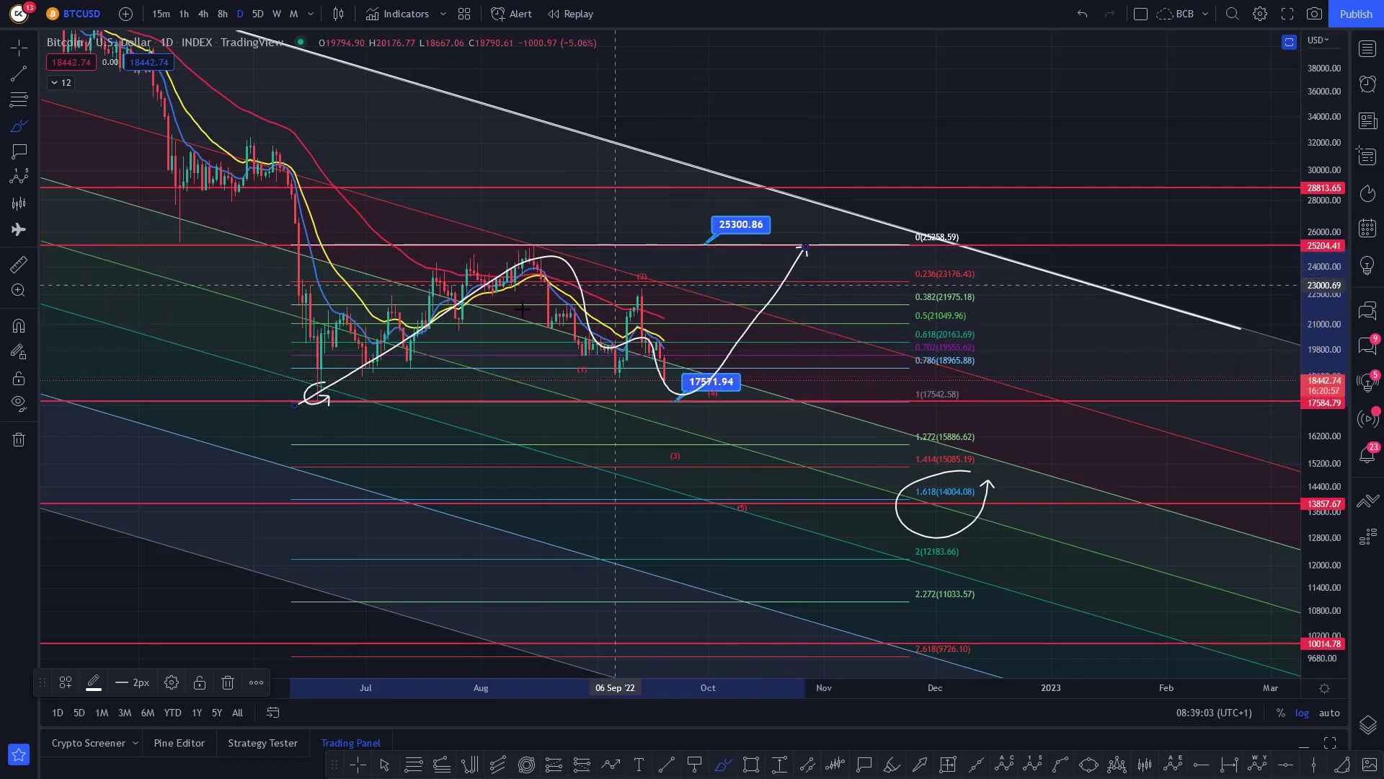
pyautogui.moveTo(311, 399)
pyautogui.mouseDown()
pyautogui.moveTo(573, 283)
pyautogui.moveTo(659, 360)
pyautogui.moveTo(742, 337)
pyautogui.moveTo(817, 254)
pyautogui.moveTo(862, 303)
pyautogui.moveTo(1045, 220)
pyautogui.moveTo(1077, 188)
pyautogui.mouseUp()
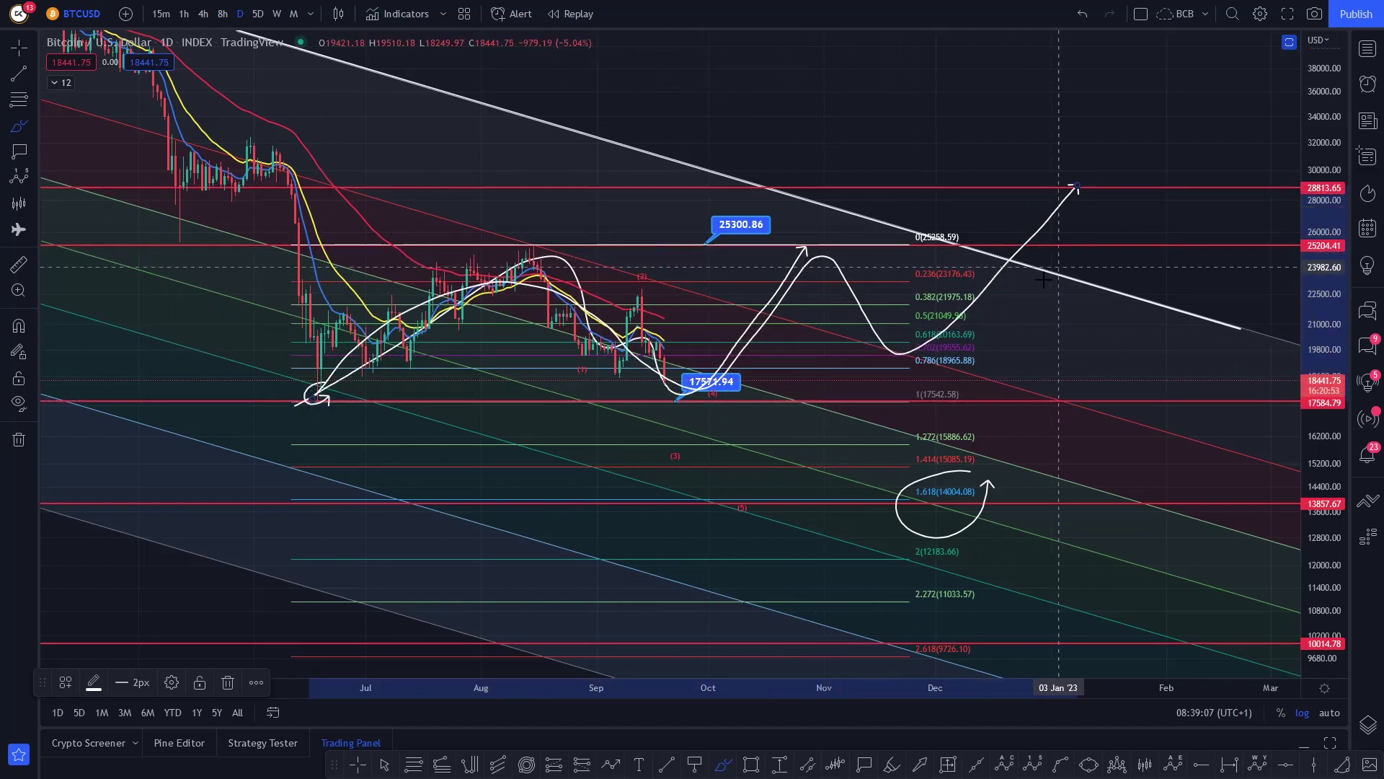
pyautogui.moveTo(992, 229)
pyautogui.mouseDown()
pyautogui.moveTo(930, 259)
pyautogui.moveTo(1049, 215)
pyautogui.mouseUp()
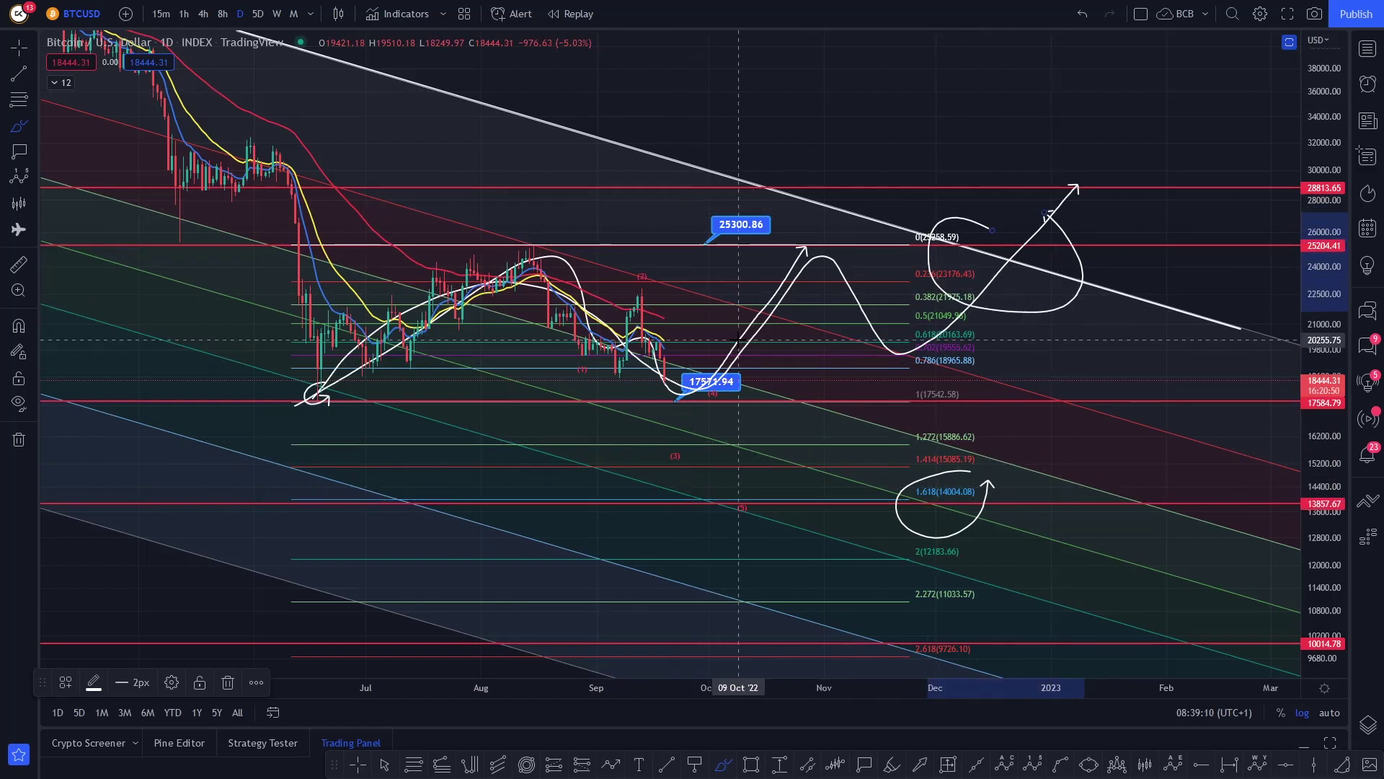
# - Undo the brushed upward wave paths and the circle at the trendline crossing
pyautogui.hotkey('ctrl', 'z')
pyautogui.hotkey('ctrl', 'z')
pyautogui.hotkey('ctrl', 'z')
pyautogui.hotkey('ctrl', 'z')
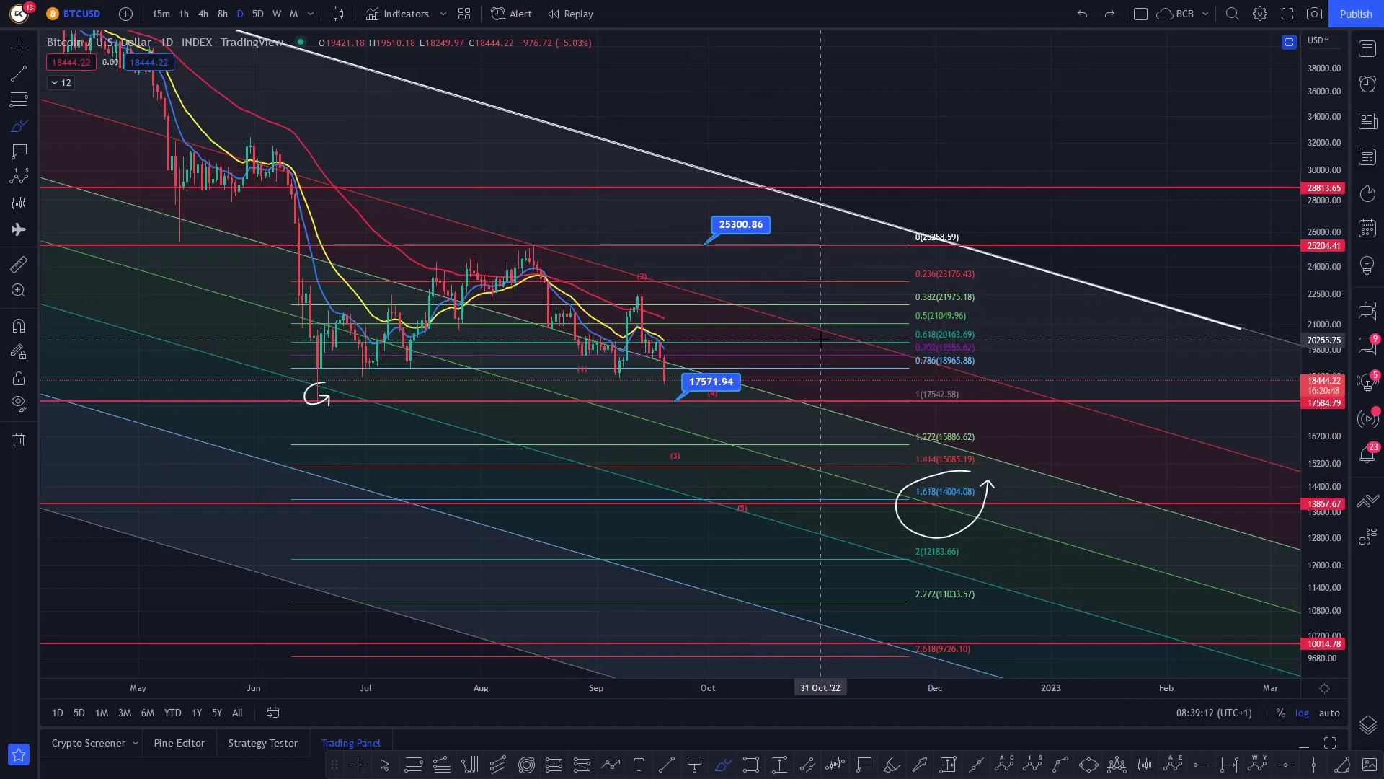
# - Brush a downward arrow path from the August high toward the 1.618 Fibonacci level and undo it
pyautogui.moveTo(537, 268)
pyautogui.mouseDown()
pyautogui.moveTo(540, 302)
pyautogui.moveTo(710, 440)
pyautogui.moveTo(728, 480)
pyautogui.mouseUp()
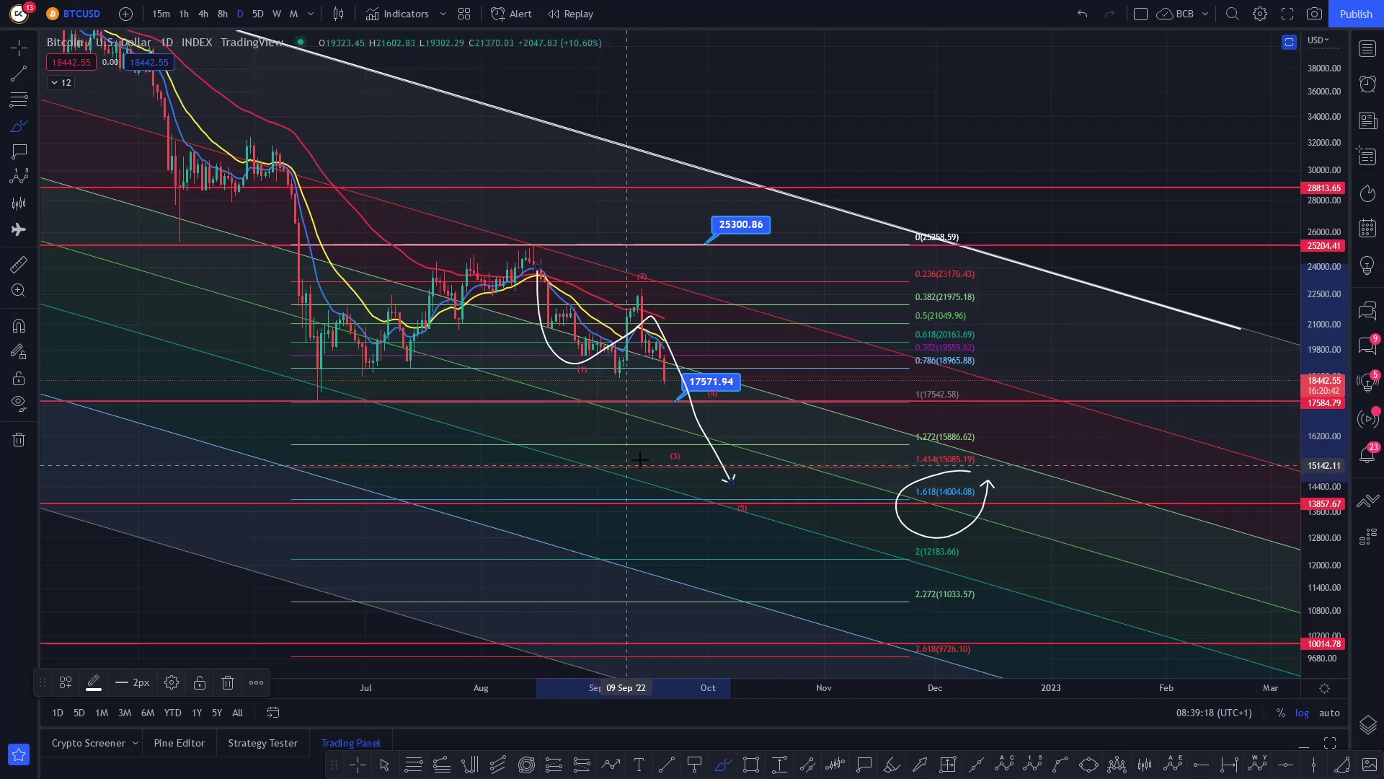
pyautogui.hotkey('ctrl', 'z')
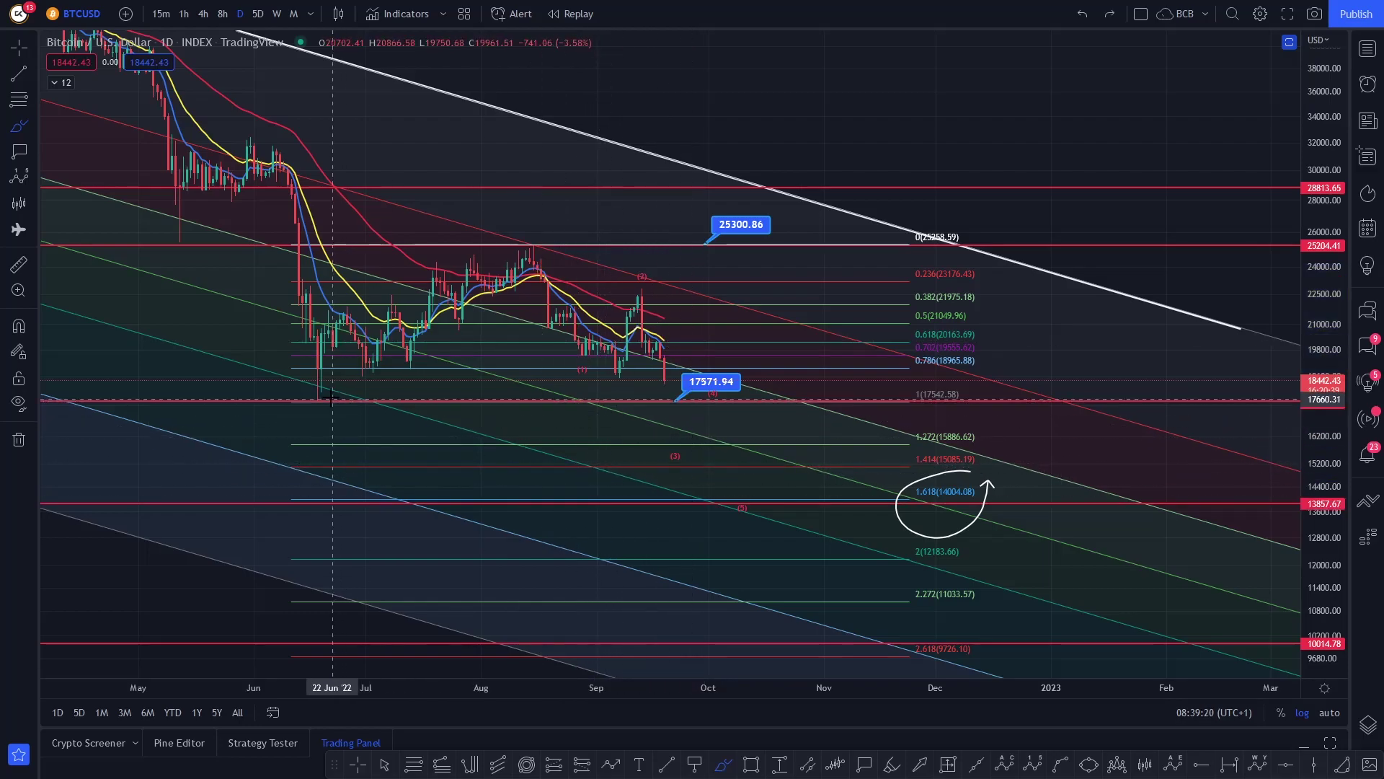
# - Circle the June low and the Fibonacci level 1 label with brush strokes
pyautogui.moveTo(328, 390); pyautogui.dragTo(364, 394)
pyautogui.moveTo(957, 381); pyautogui.dragTo(964, 398)
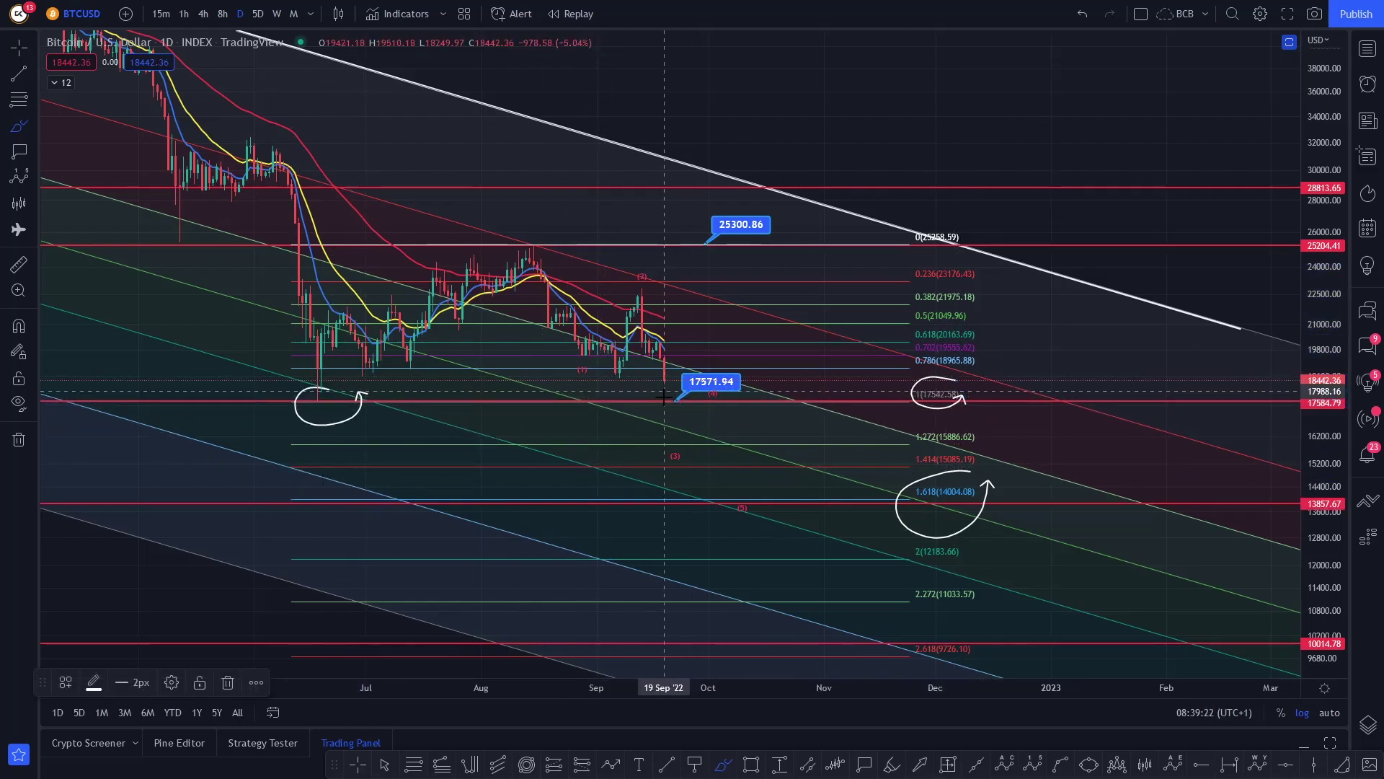
# - Brush arrows from the latest candle down toward the 13857.67 line and up to the 25204.41 line, and add further strokes above it
pyautogui.moveTo(664, 393); pyautogui.dragTo(710, 518)
pyautogui.moveTo(669, 386); pyautogui.dragTo(775, 245)
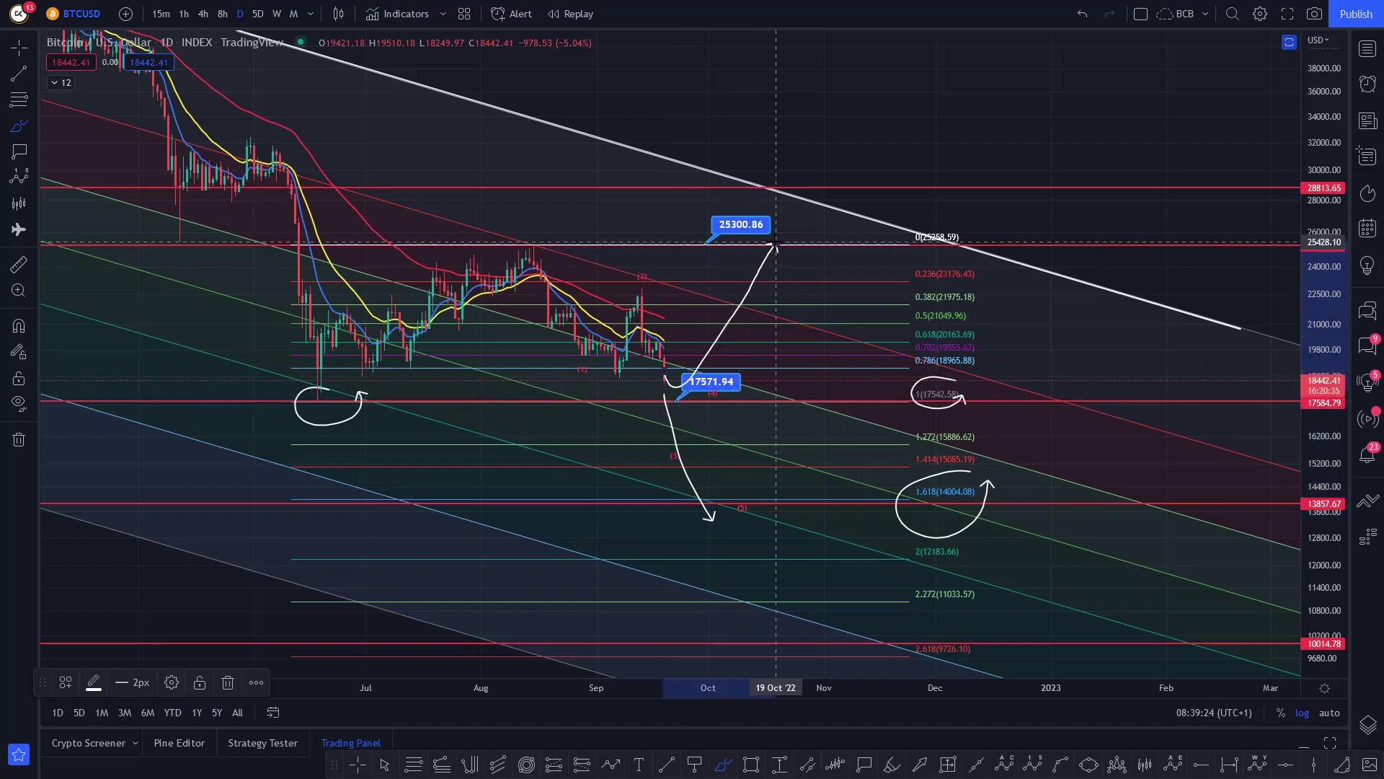
pyautogui.moveTo(770, 191)
pyautogui.mouseDown()
pyautogui.moveTo(654, 290)
pyautogui.moveTo(870, 189)
pyautogui.mouseUp()
pyautogui.moveTo(740, 304); pyautogui.dragTo(894, 98)
pyautogui.moveTo(661, 367); pyautogui.dragTo(899, 101)
# - Undo all the freehand strokes, including the circle around the 1.618 Fibonacci label
pyautogui.hotkey('ctrl', 'z')
pyautogui.hotkey('ctrl', 'z')
pyautogui.hotkey('ctrl', 'z')
pyautogui.hotkey('ctrl', 'z')
pyautogui.hotkey('ctrl', 'z')
pyautogui.hotkey('ctrl', 'z')
pyautogui.hotkey('ctrl', 'z')
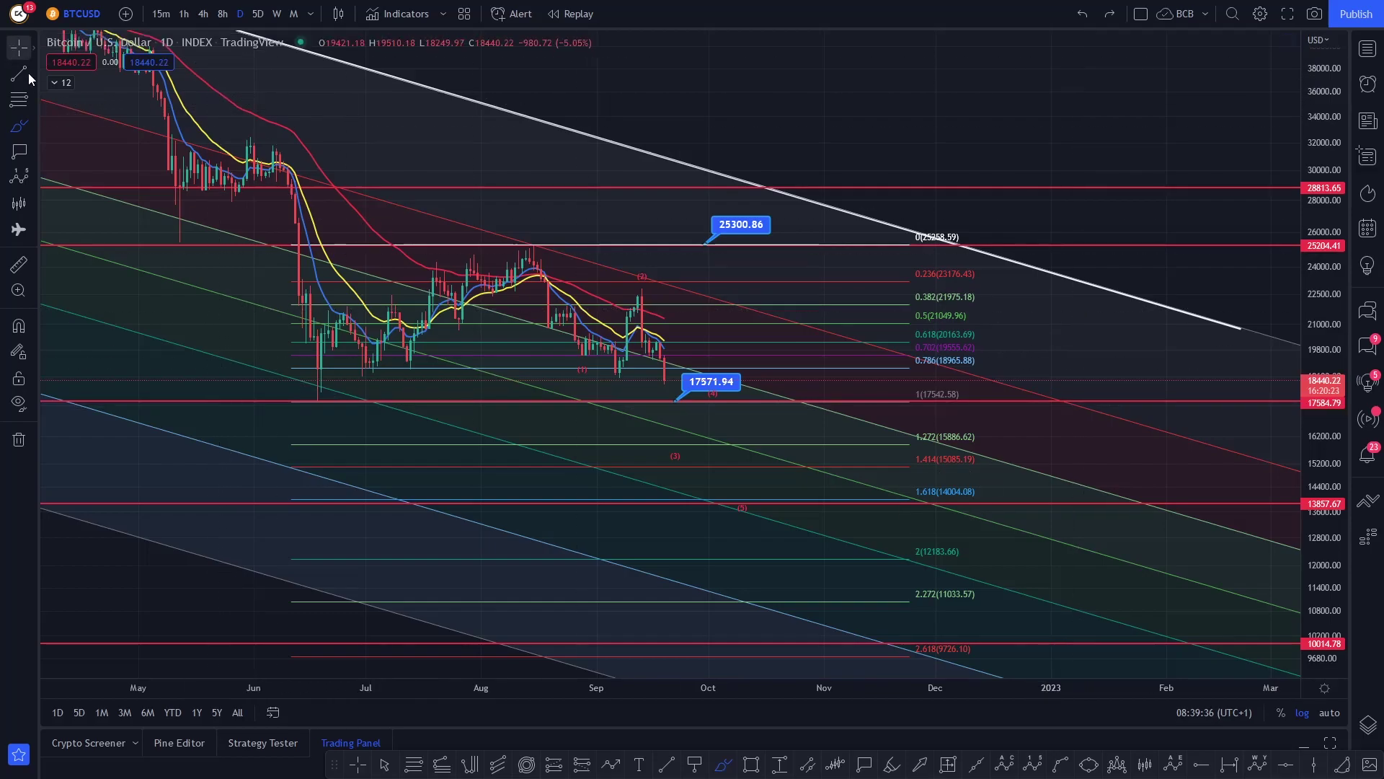
# - Examine the January to July 2021 lows along the 28813.65 support line
pyautogui.scroll(-2, 436, 413)
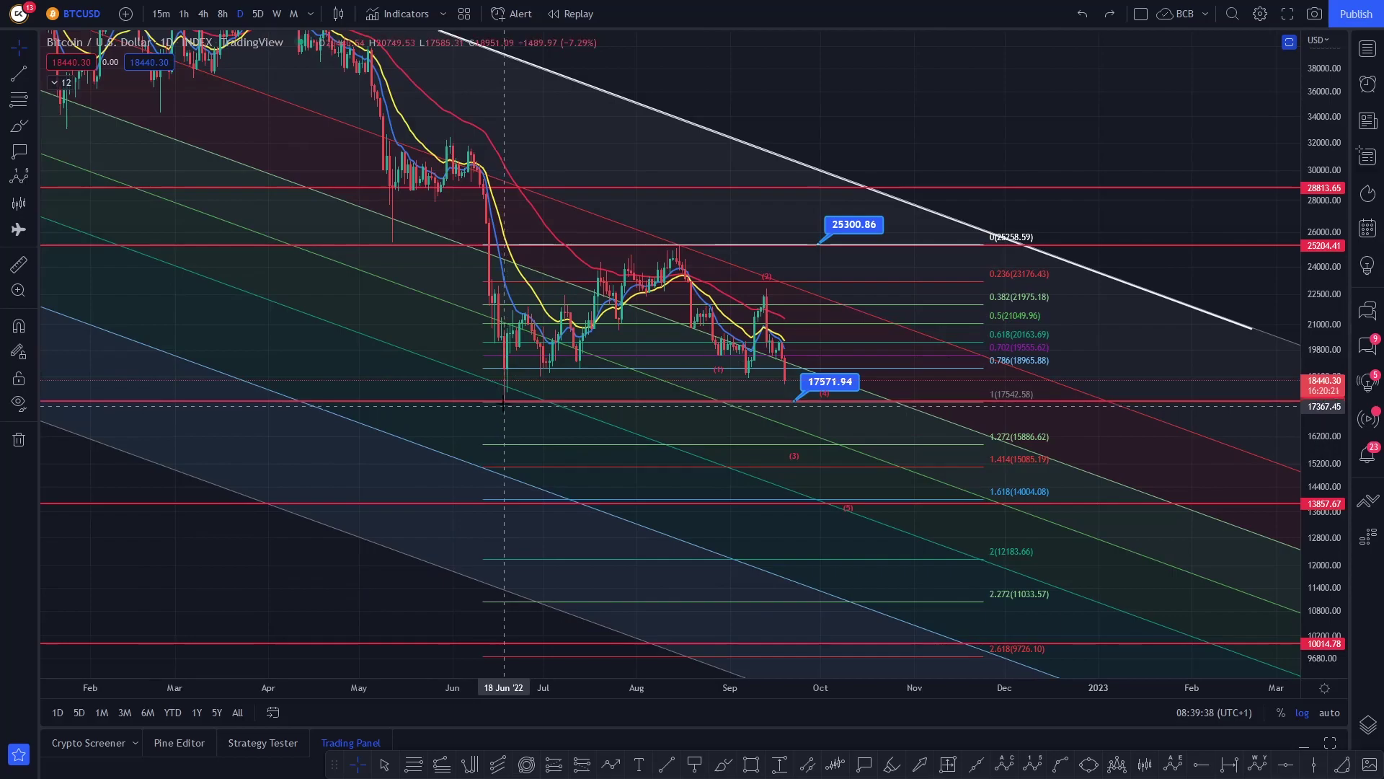
pyautogui.scroll(-2, 504, 411)
pyautogui.scroll(-3, 288, 457)
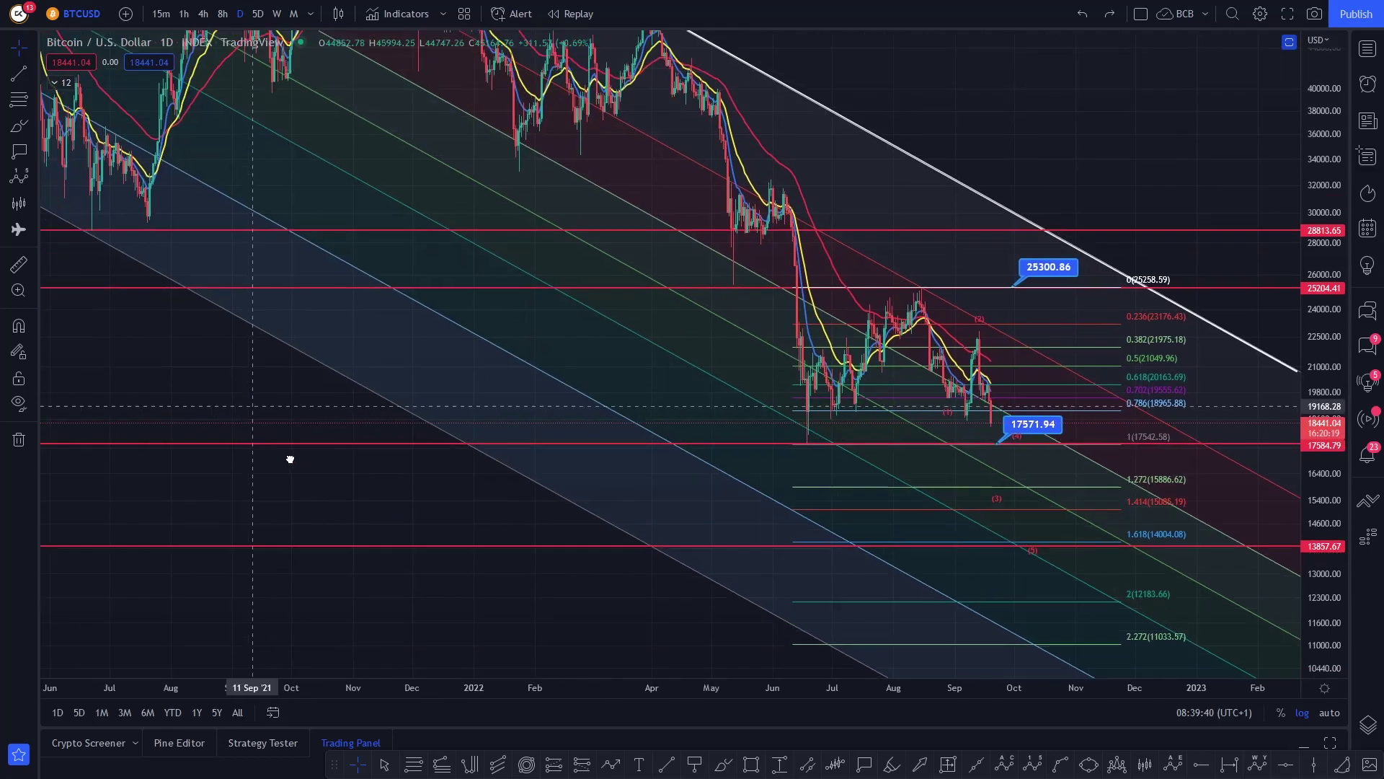
pyautogui.moveTo(391, 536); pyautogui.dragTo(633, 571)
pyautogui.scroll(3, 633, 572)
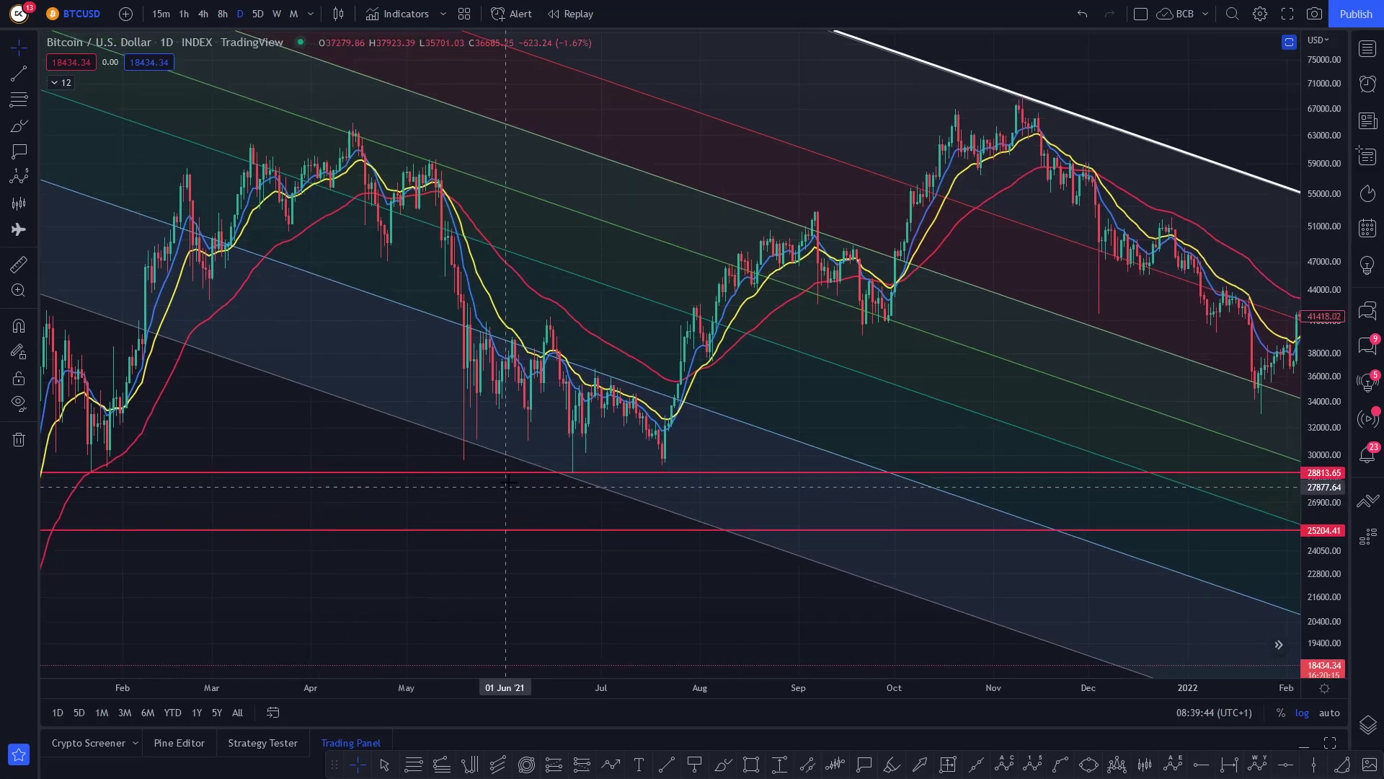
pyautogui.scroll(-2, 575, 482)
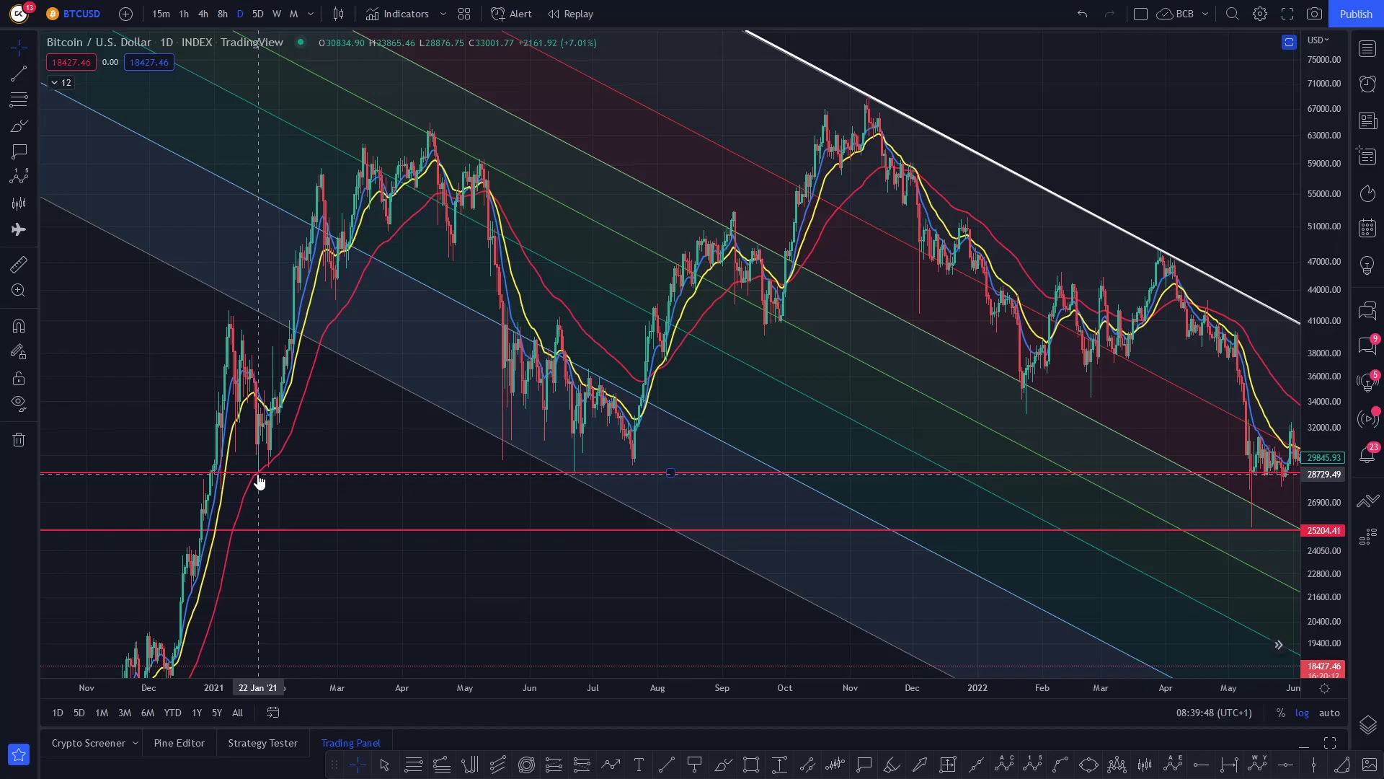
pyautogui.scroll(2, 571, 461)
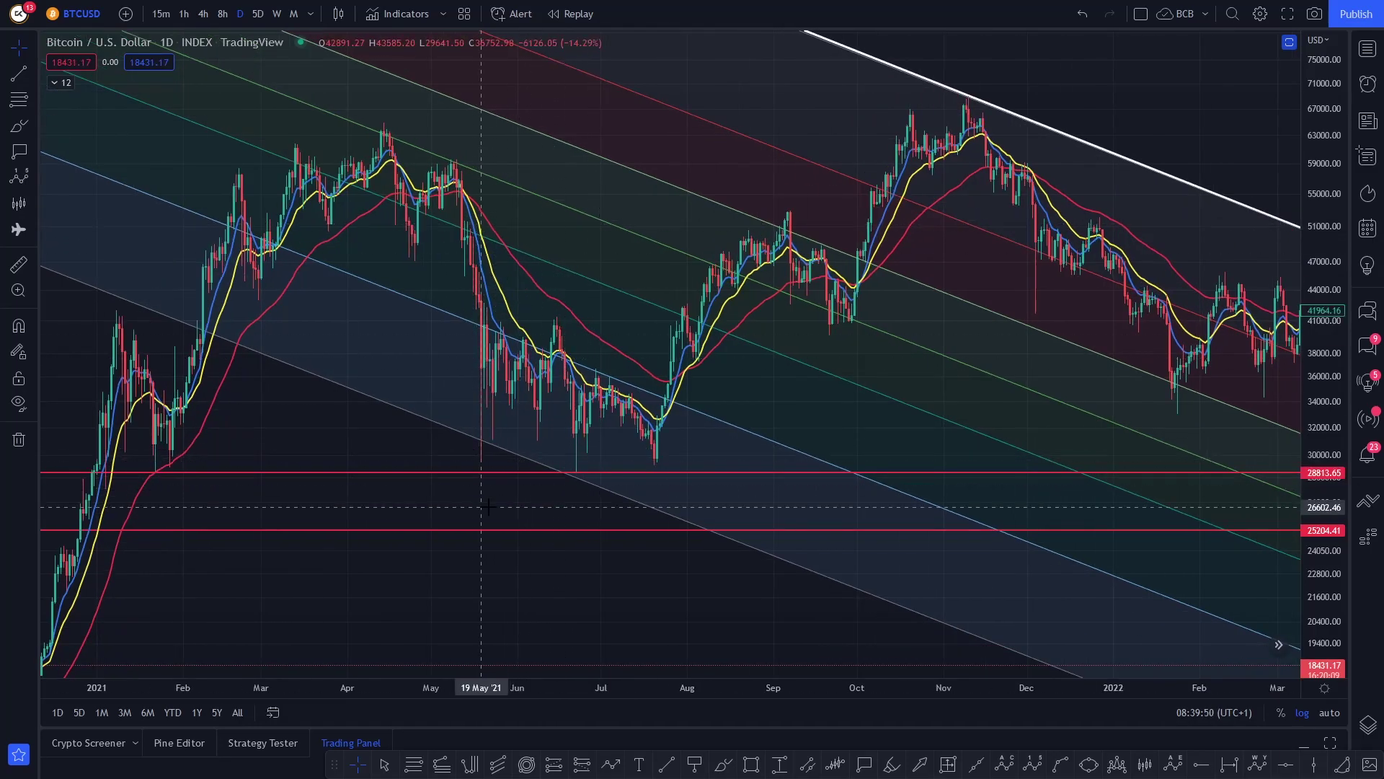
pyautogui.hscroll(3, 487, 507)
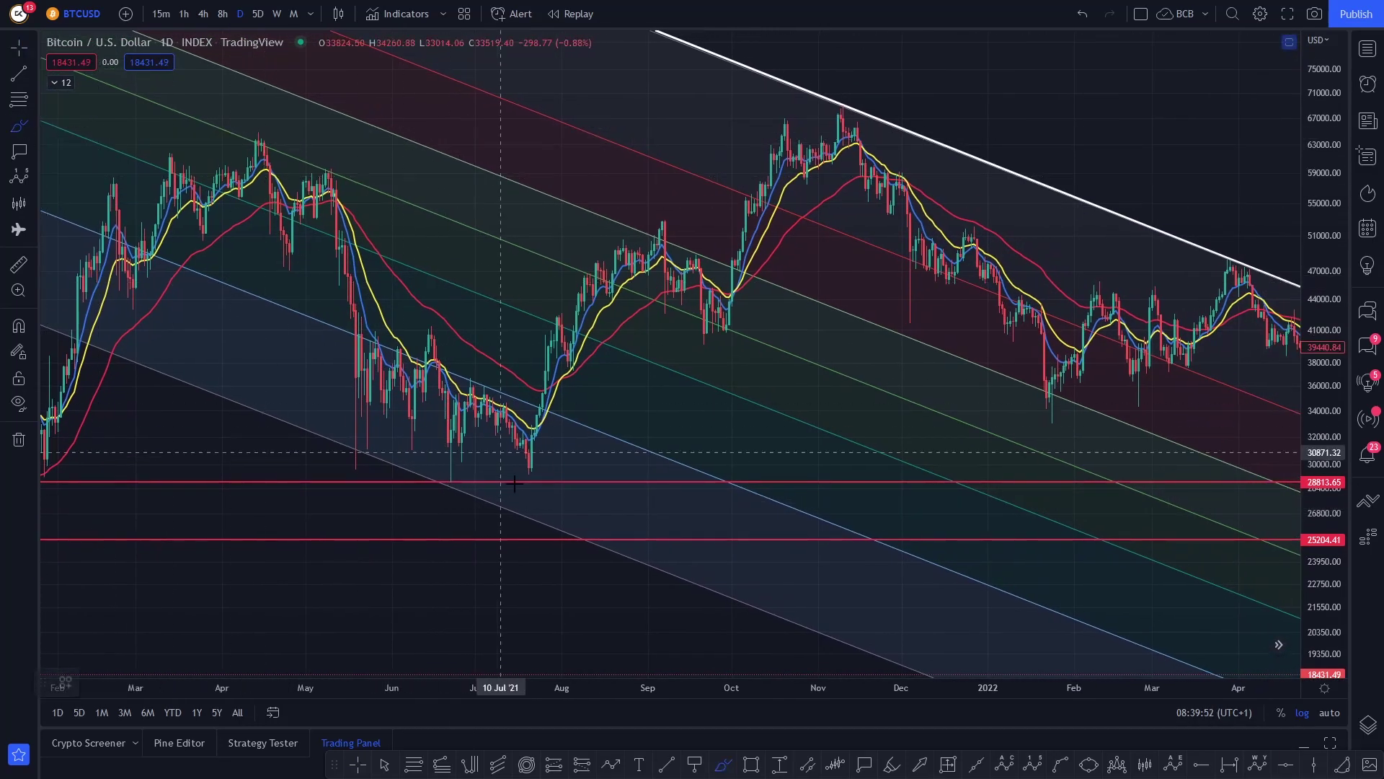
# - Circle the June 2021 low and trace the bounce and pullback to the July low with the brush, and undo these strokes
pyautogui.moveTo(454, 470)
pyautogui.mouseDown()
pyautogui.moveTo(470, 479)
pyautogui.moveTo(498, 376)
pyautogui.mouseUp()
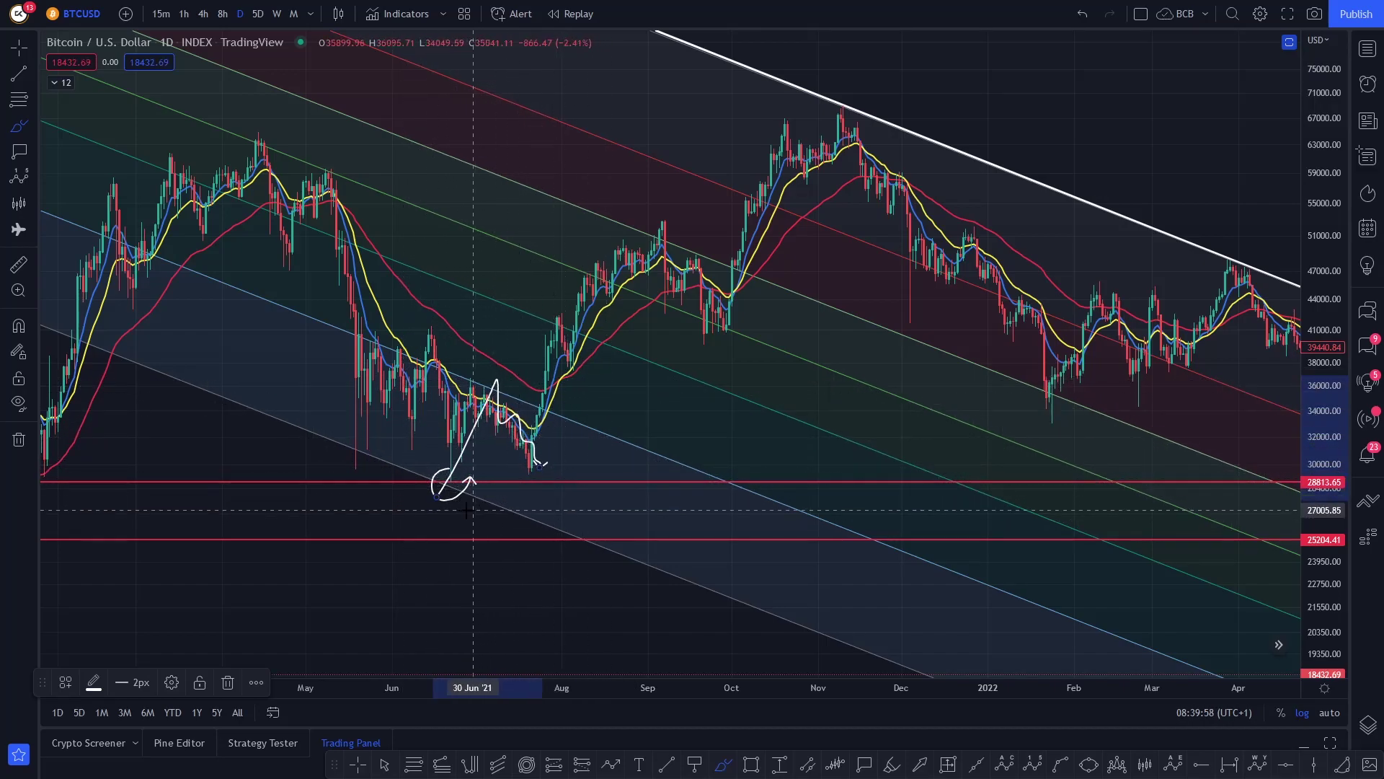
pyautogui.moveTo(459, 470)
pyautogui.mouseDown()
pyautogui.moveTo(442, 503)
pyautogui.moveTo(476, 461)
pyautogui.mouseUp()
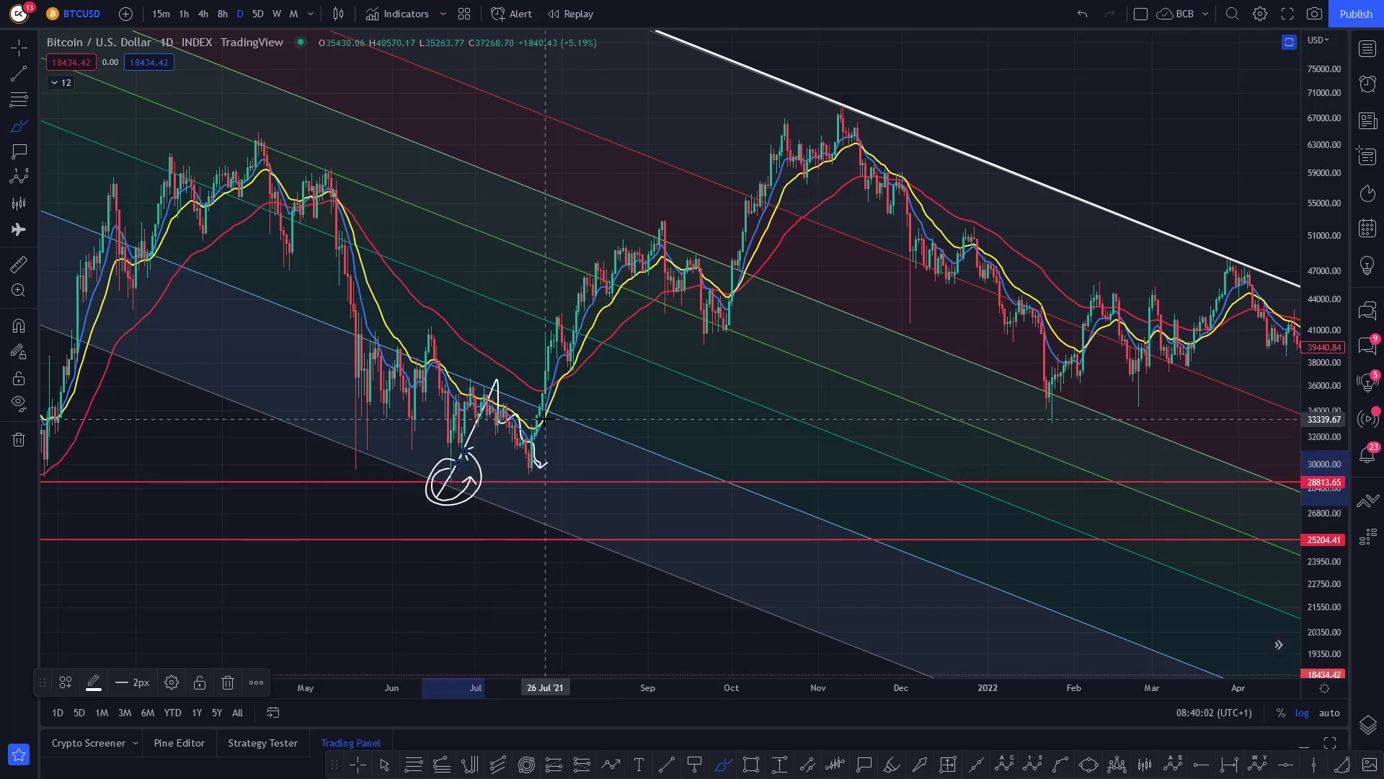
pyautogui.hotkey('ctrl', 'z')
pyautogui.hotkey('ctrl', 'z')
pyautogui.hotkey('ctrl', 'z')
# - Brush an arrow along the rally from the July 2021 low to early September and undo it
pyautogui.moveTo(531, 462)
pyautogui.mouseDown()
pyautogui.moveTo(656, 476)
pyautogui.moveTo(807, 242)
pyautogui.mouseUp()
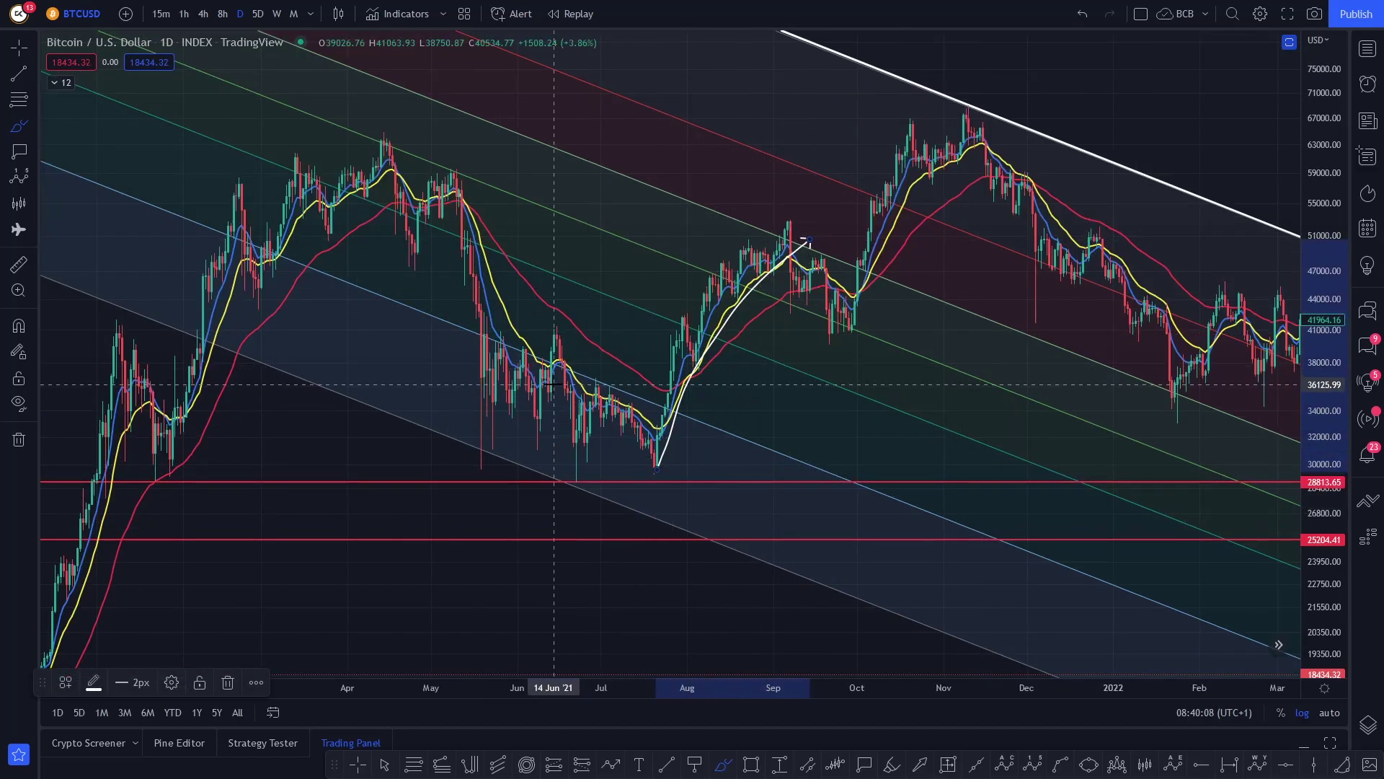
pyautogui.hotkey('ctrl', 'z')
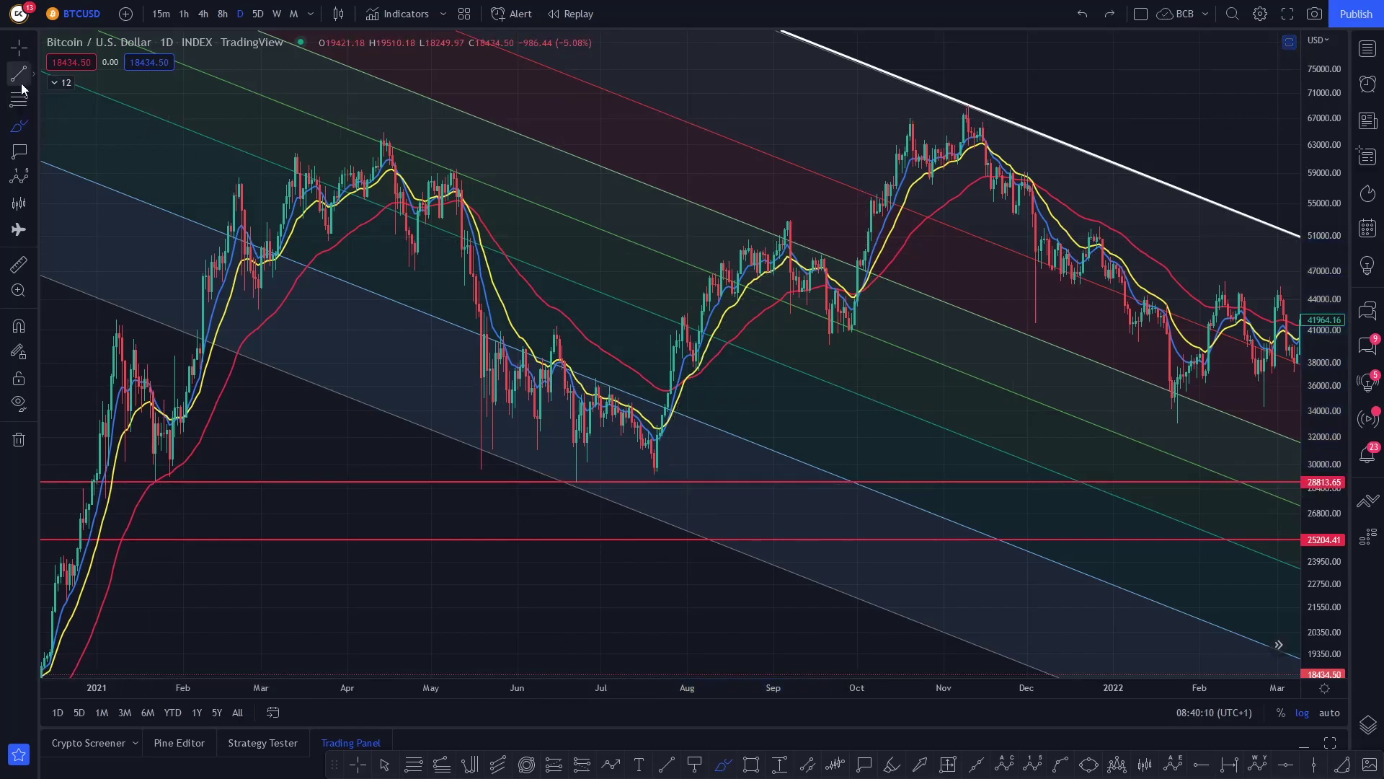
# - Circle the June 2021 low and underline the July 2021 low with a brush arrow, and undo both marks
pyautogui.click(22, 124)
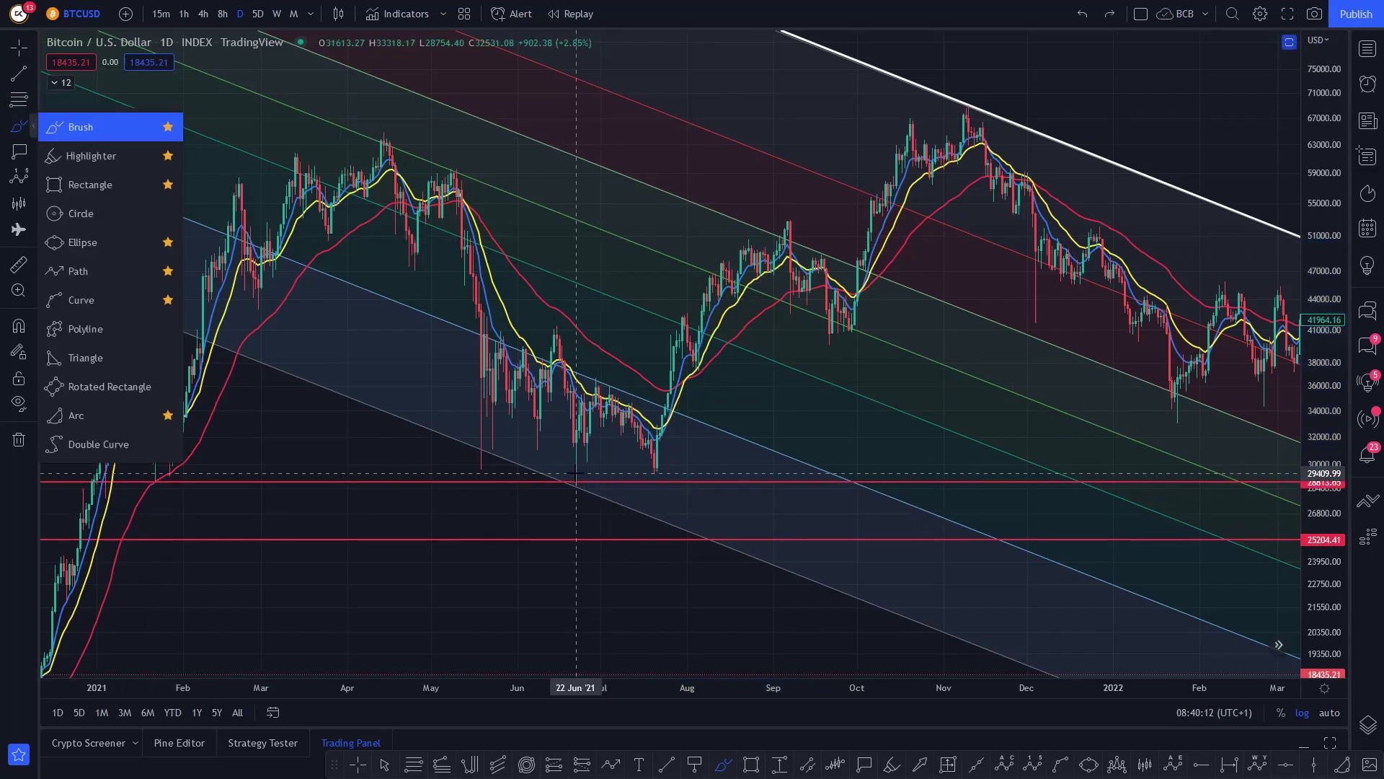
pyautogui.moveTo(633, 473); pyautogui.dragTo(699, 472)
pyautogui.moveTo(694, 467); pyautogui.dragTo(694, 477)
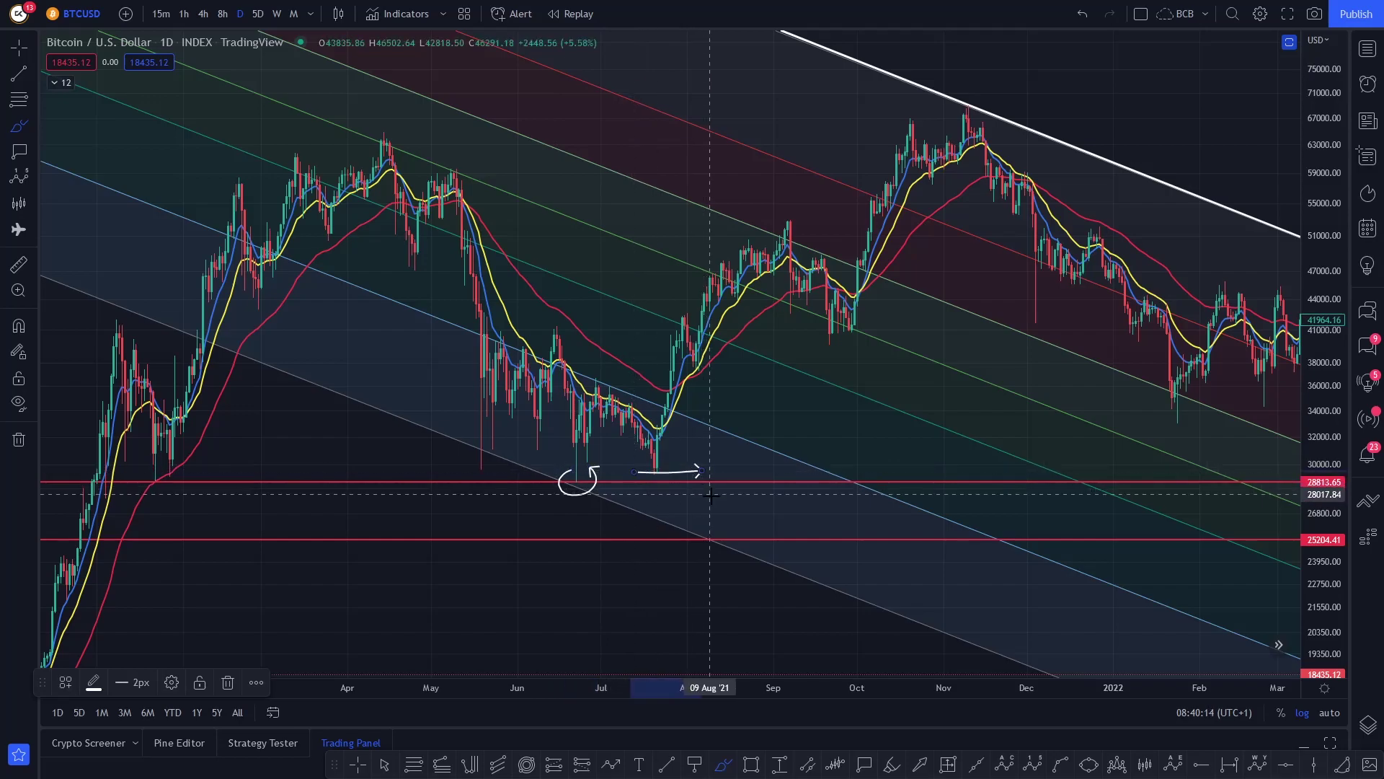
pyautogui.hotkey('ctrl', 'z')
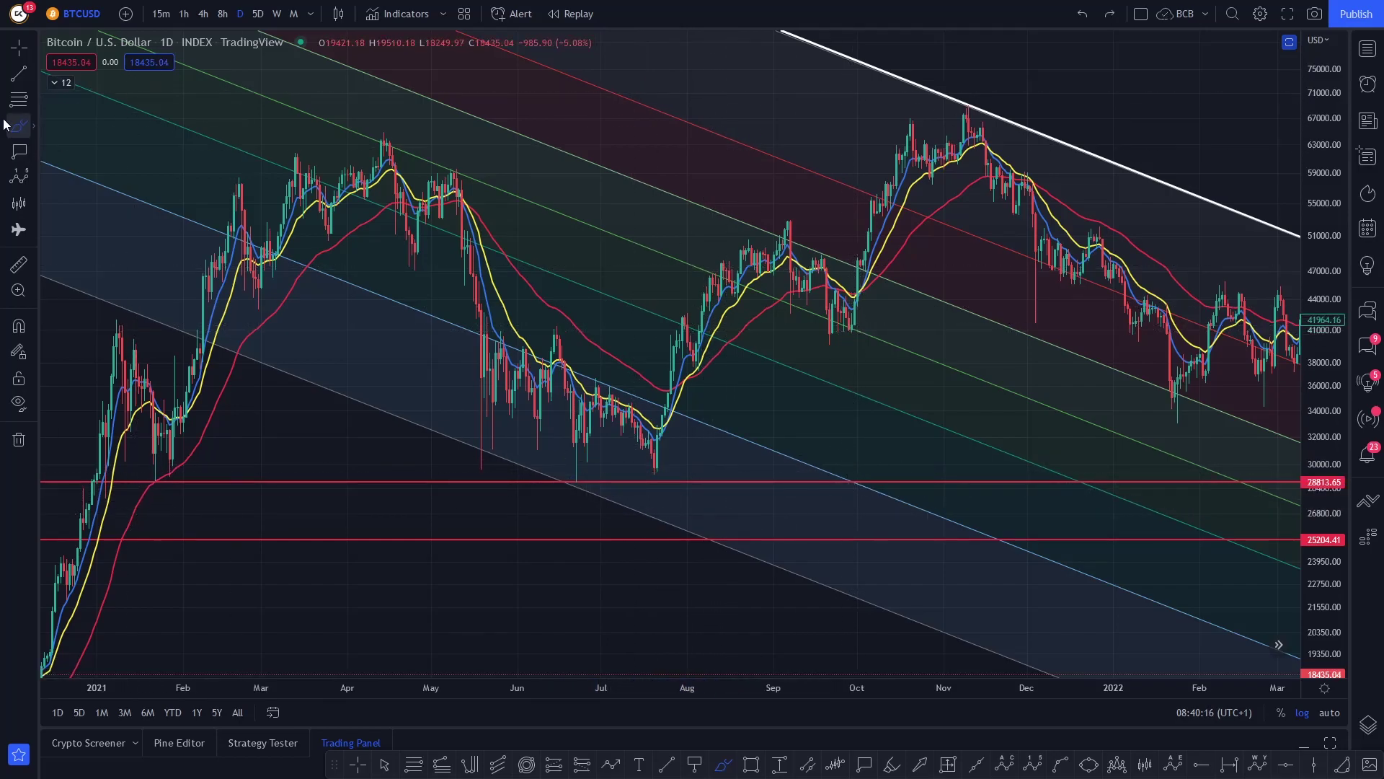
# - Draw a Fibonacci retracement over the mid-2021 range with level 0 at 28777.57 and level 1 at 41435.22
pyautogui.click(20, 102)
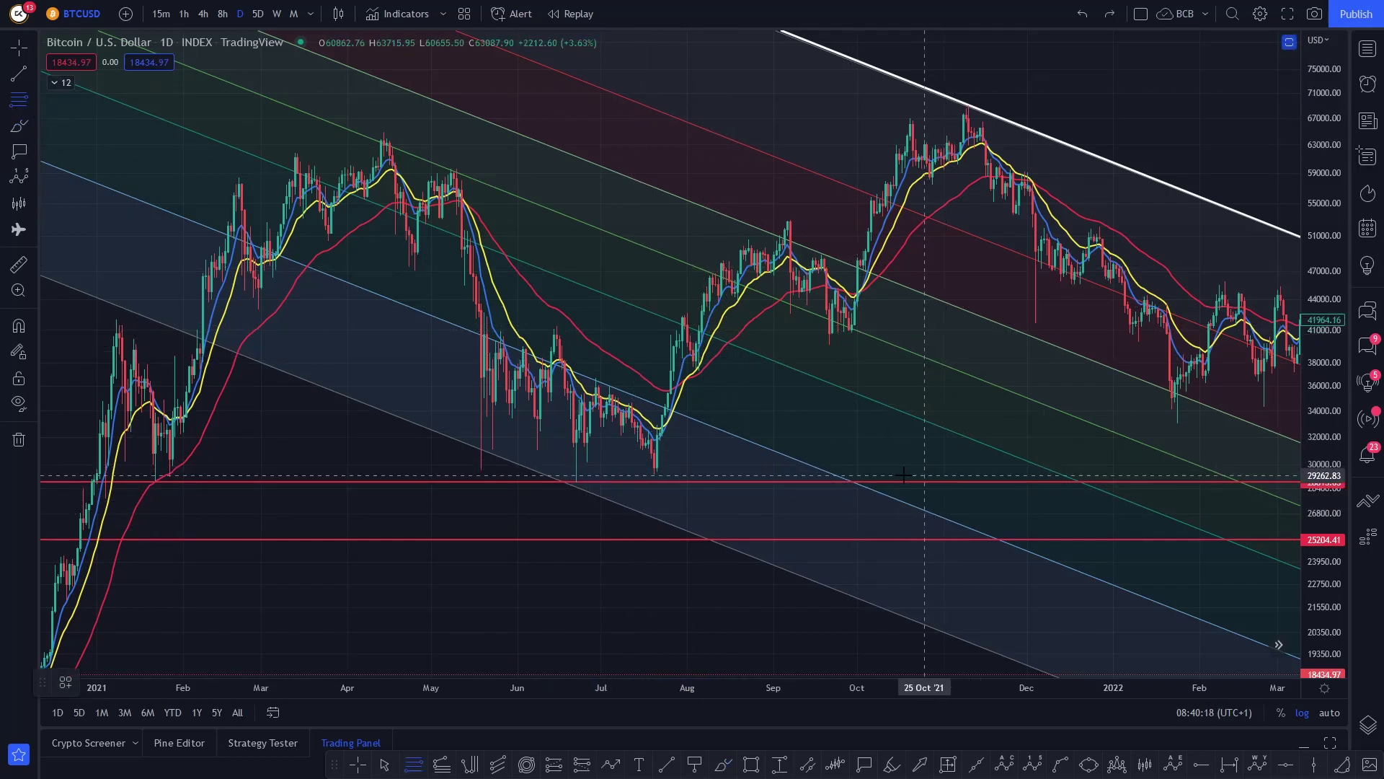
pyautogui.click(808, 481)
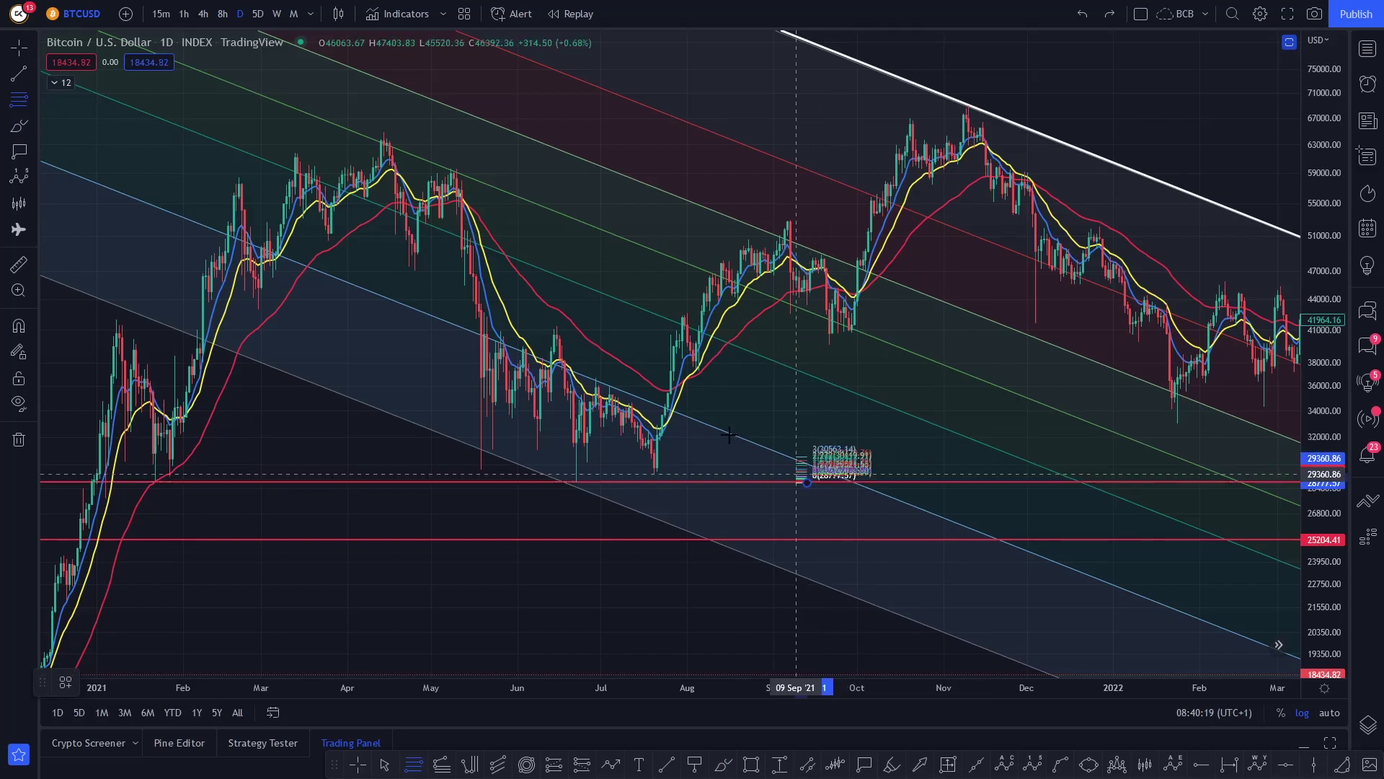
pyautogui.click(521, 326)
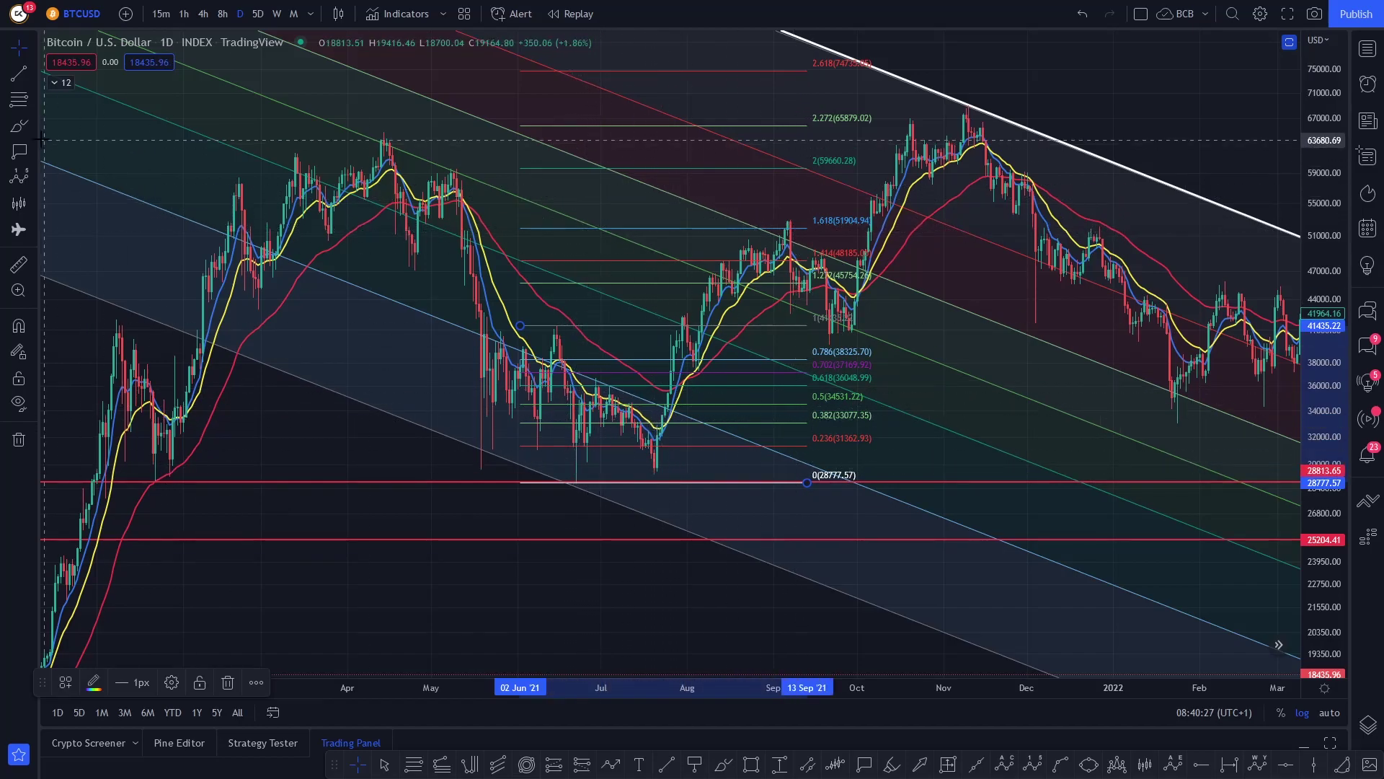
# - Measure the rally from the July 2021 low to the 1.618 Fibonacci level and clear the measurement
pyautogui.click(18, 265)
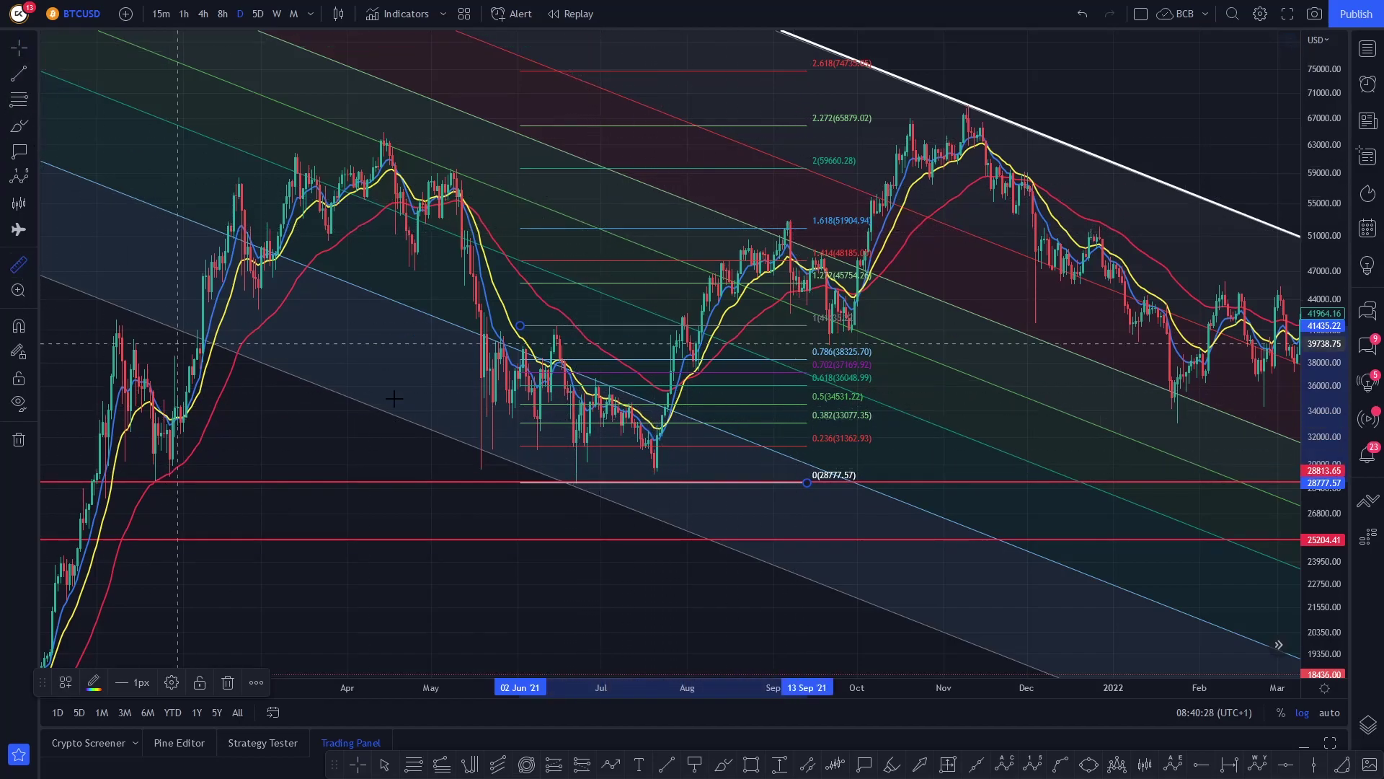
pyautogui.click(656, 470)
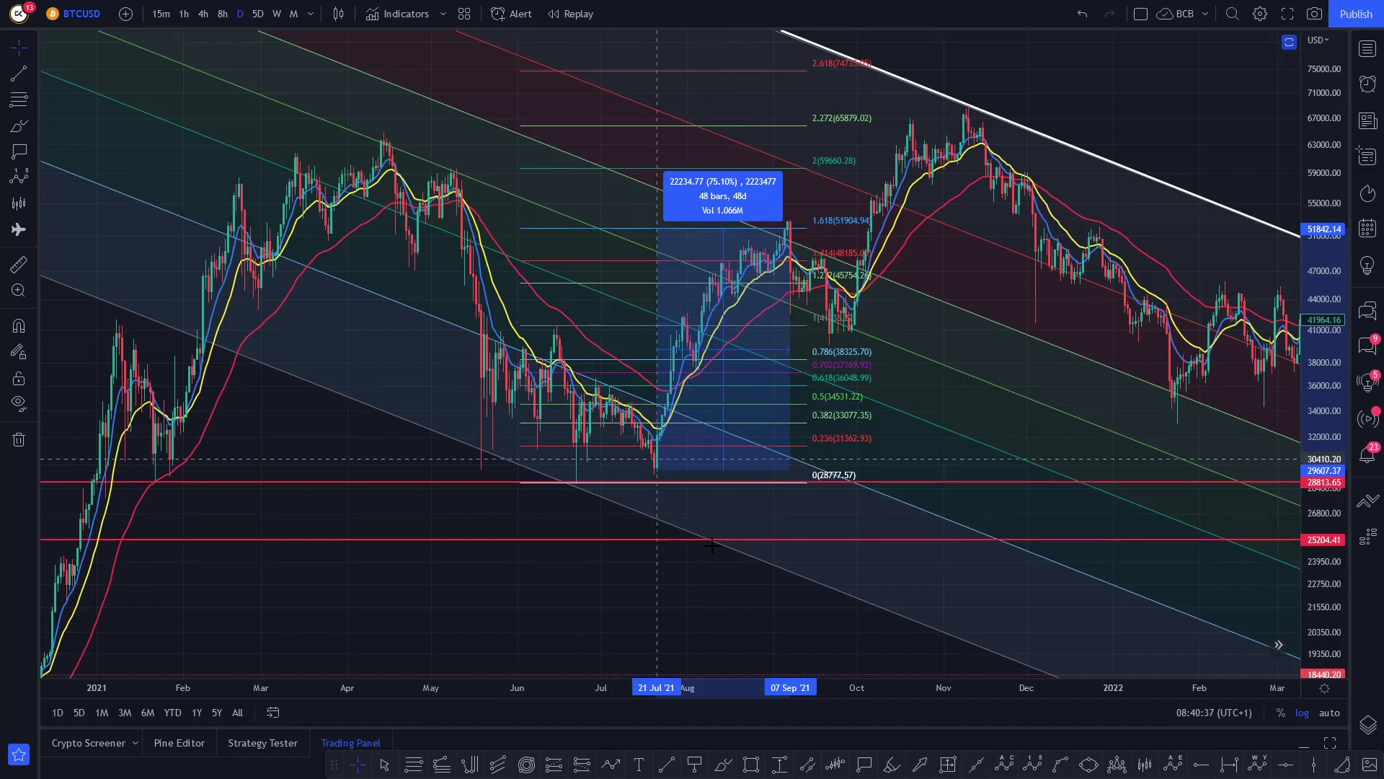
pyautogui.click(592, 656)
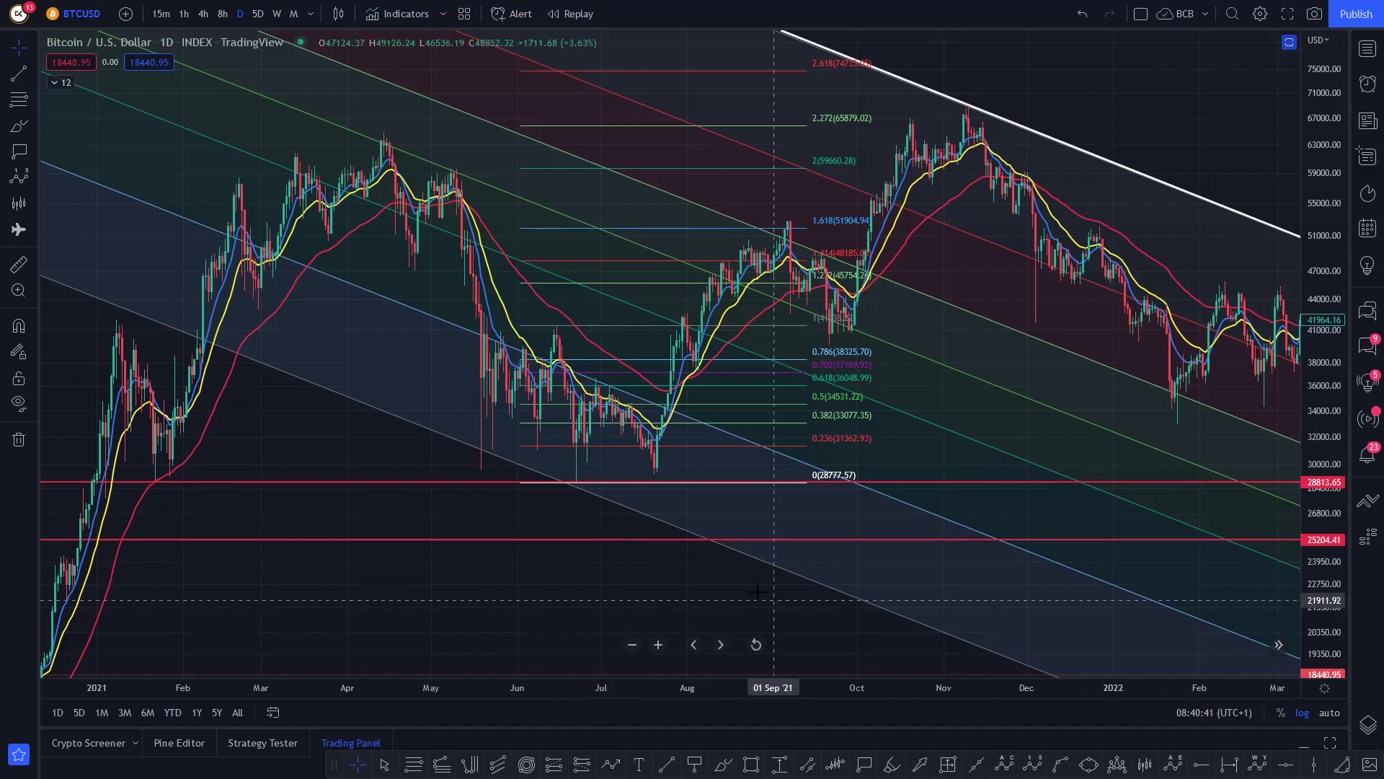
# - Examine the June to September 2022 price action around the June low and its Fibonacci levels
pyautogui.moveTo(772, 470); pyautogui.dragTo(479, 548)
pyautogui.moveTo(704, 547); pyautogui.dragTo(481, 550)
pyautogui.scroll(-3, 481, 550)
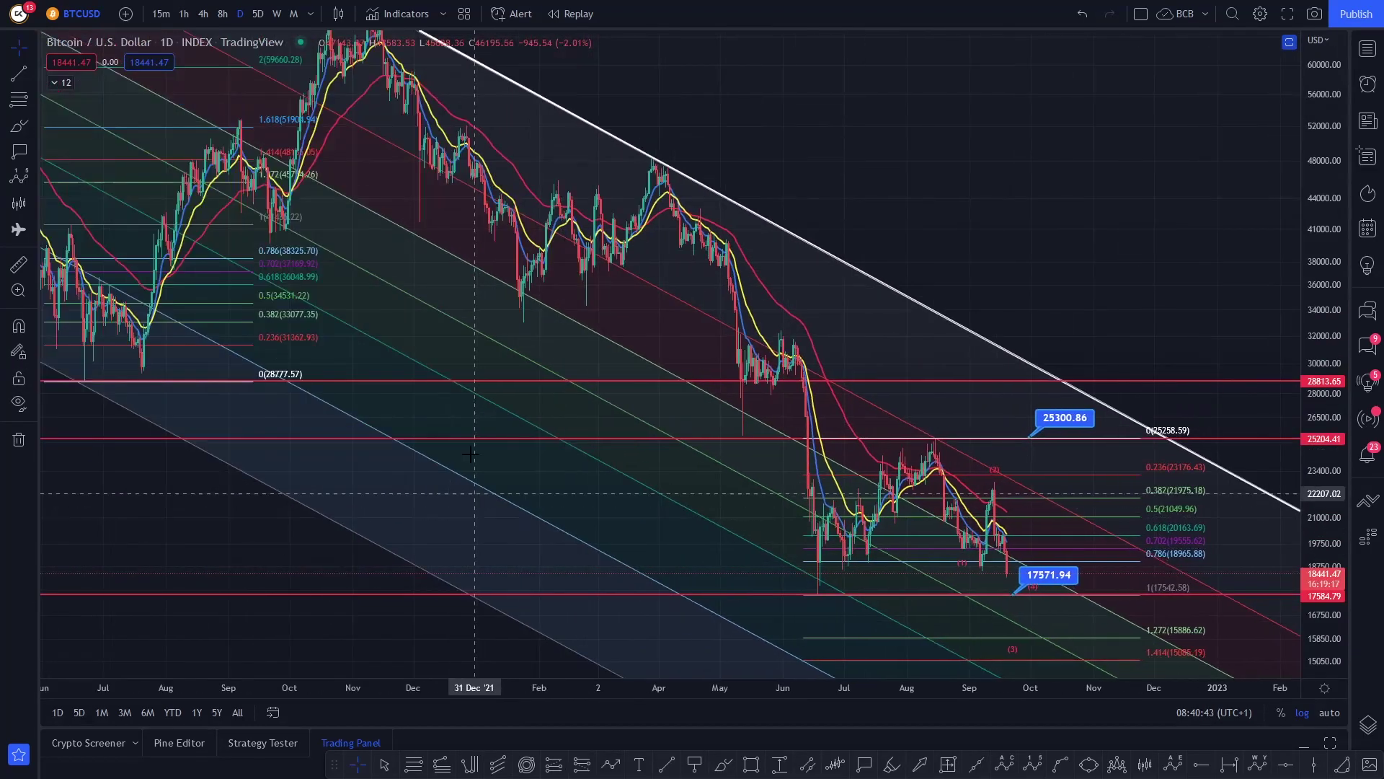
pyautogui.scroll(3, 800, 608)
pyautogui.scroll(1, 801, 608)
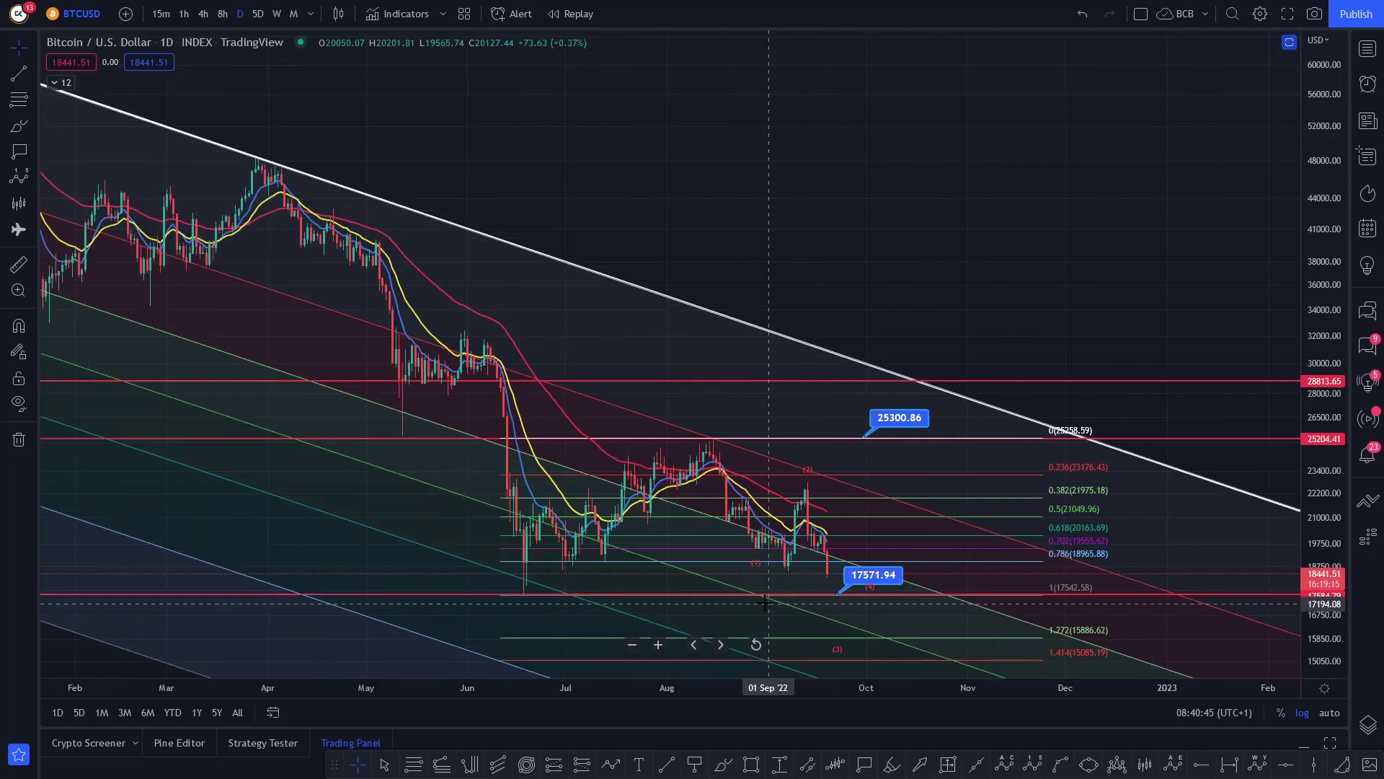
pyautogui.moveTo(412, 482); pyautogui.dragTo(384, 450)
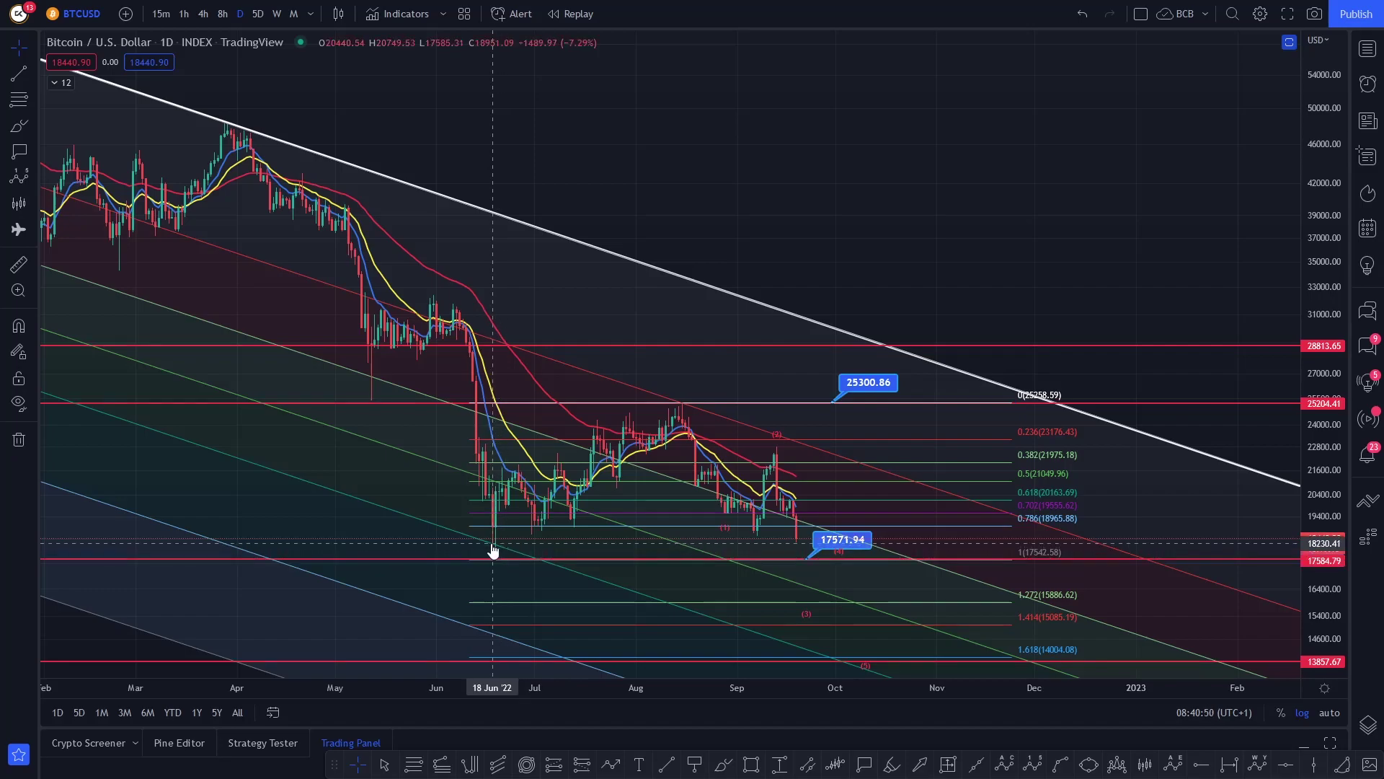
# - Sketch a curved brush arrow around the June 2022 low toward the July 2022 low, and undo it
pyautogui.moveTo(1010, 265); pyautogui.dragTo(904, 217)
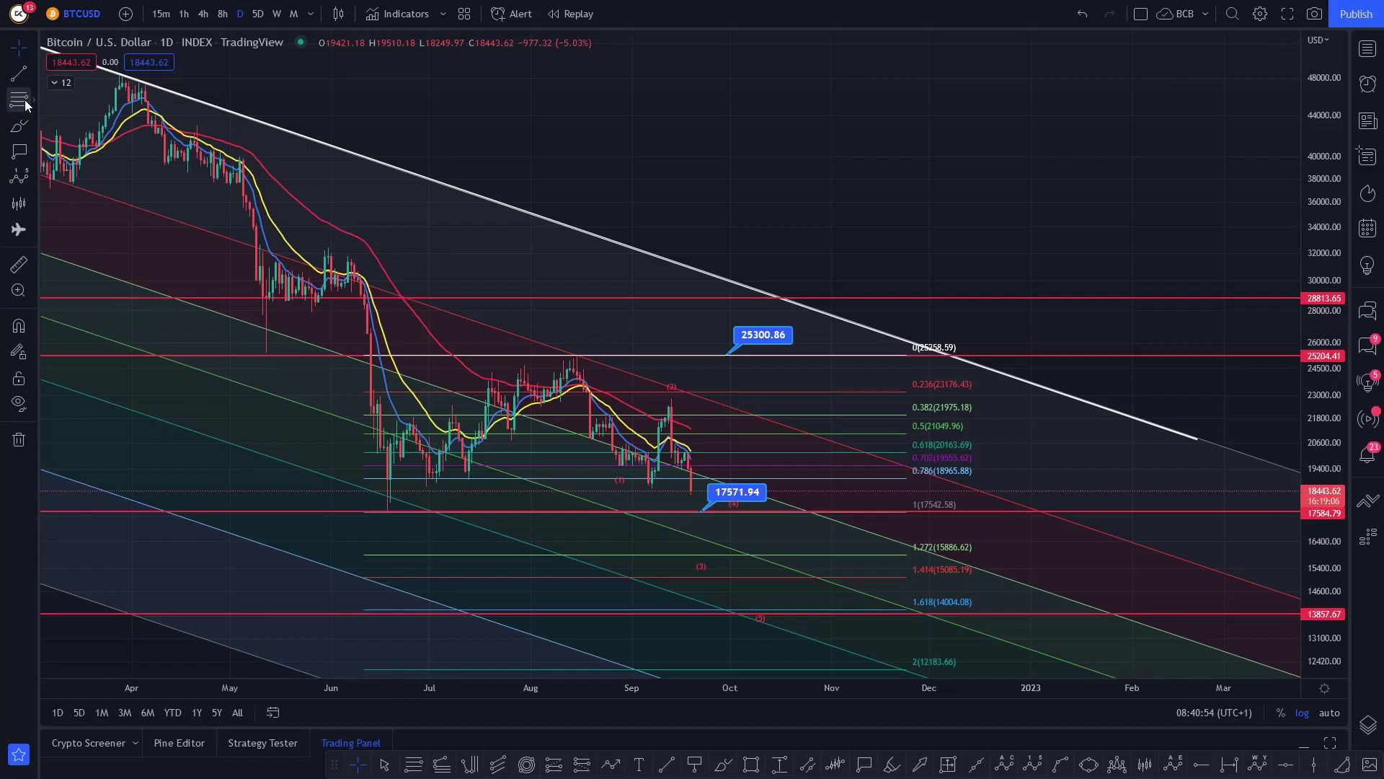
pyautogui.click(19, 127)
pyautogui.moveTo(375, 492)
pyautogui.mouseDown()
pyautogui.moveTo(424, 493)
pyautogui.moveTo(415, 484)
pyautogui.moveTo(588, 364)
pyautogui.moveTo(648, 459)
pyautogui.moveTo(701, 491)
pyautogui.moveTo(896, 340)
pyautogui.moveTo(1009, 90)
pyautogui.mouseUp()
pyautogui.hotkey('ctrl', 'z')
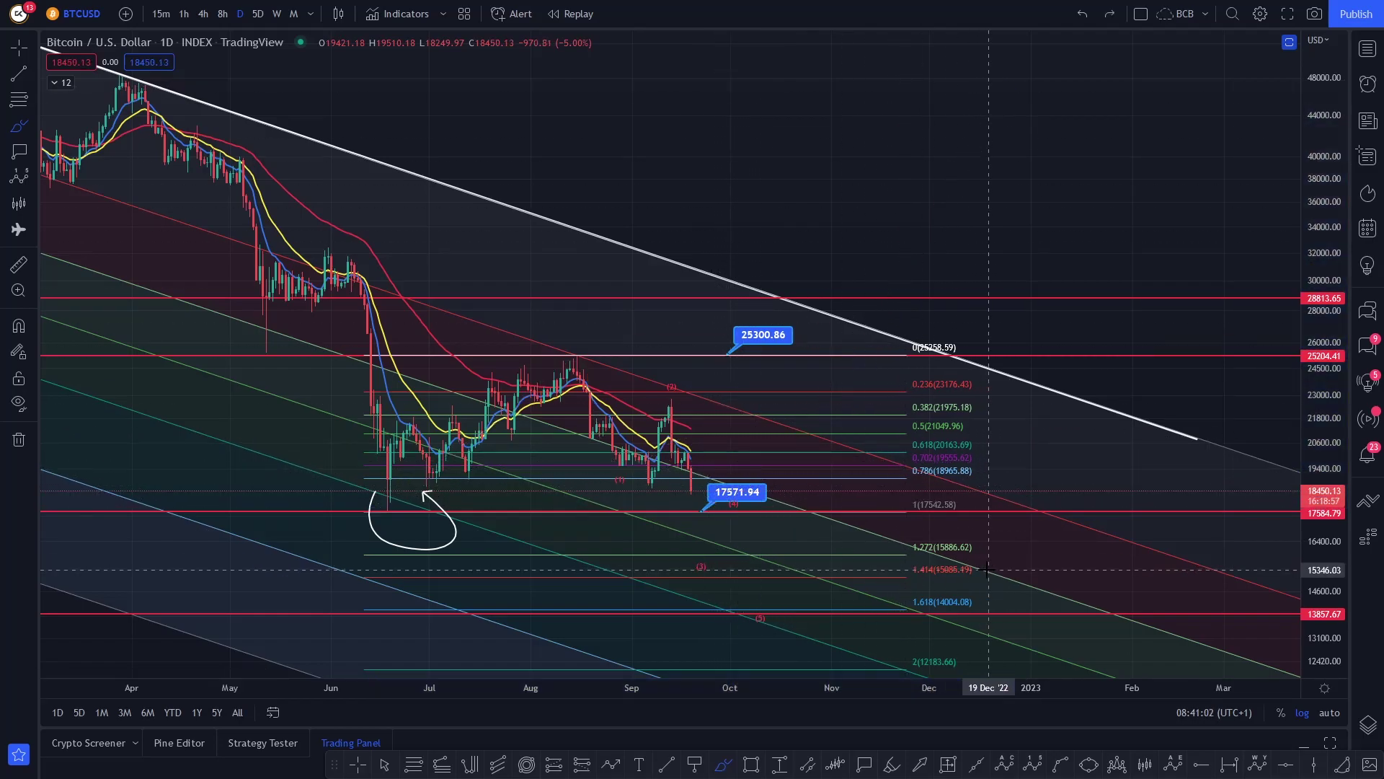
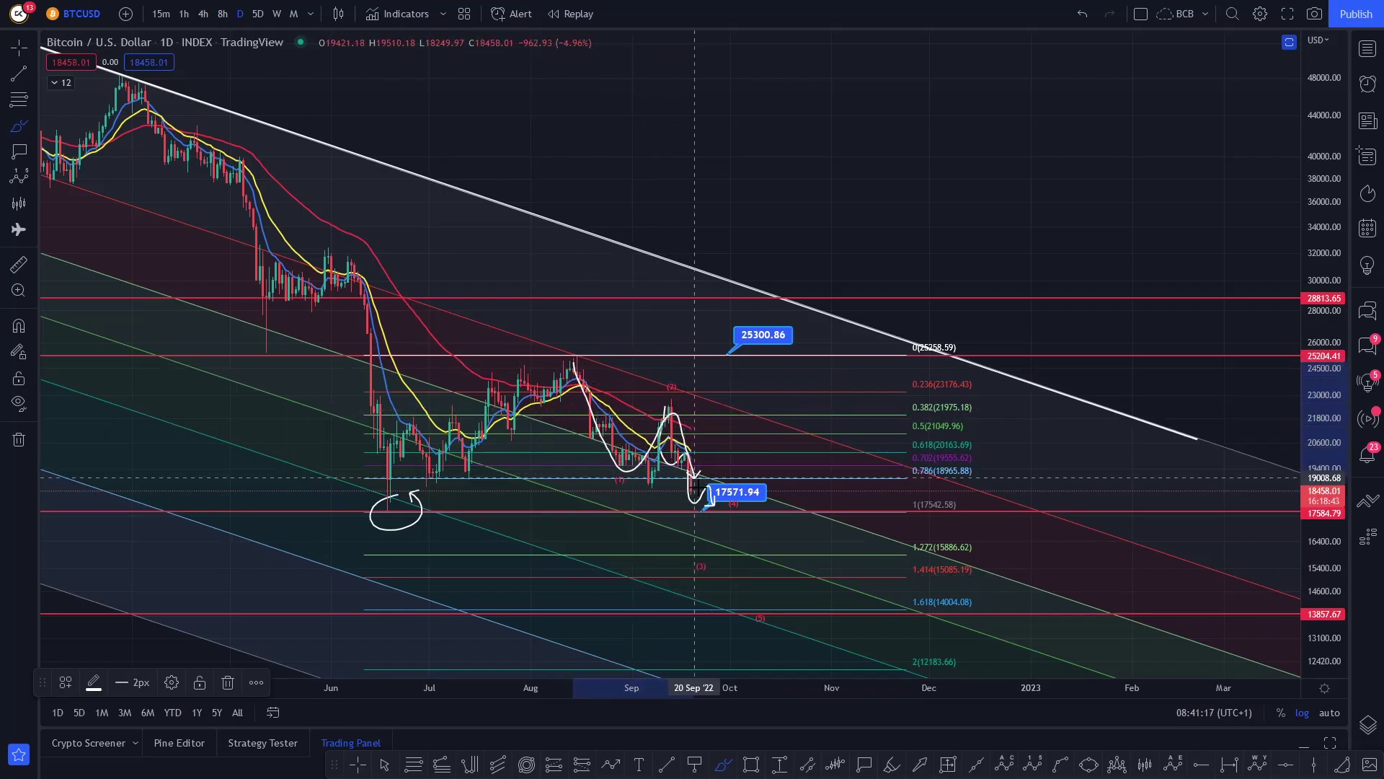
# - Sketch a brush path from the June 2022 low over the August high, down near 17571.94 and up to about 38000, and undo all marks
pyautogui.moveTo(361, 496)
pyautogui.mouseDown()
pyautogui.moveTo(571, 358)
pyautogui.moveTo(609, 475)
pyautogui.moveTo(677, 477)
pyautogui.moveTo(708, 504)
pyautogui.moveTo(838, 341)
pyautogui.mouseUp()
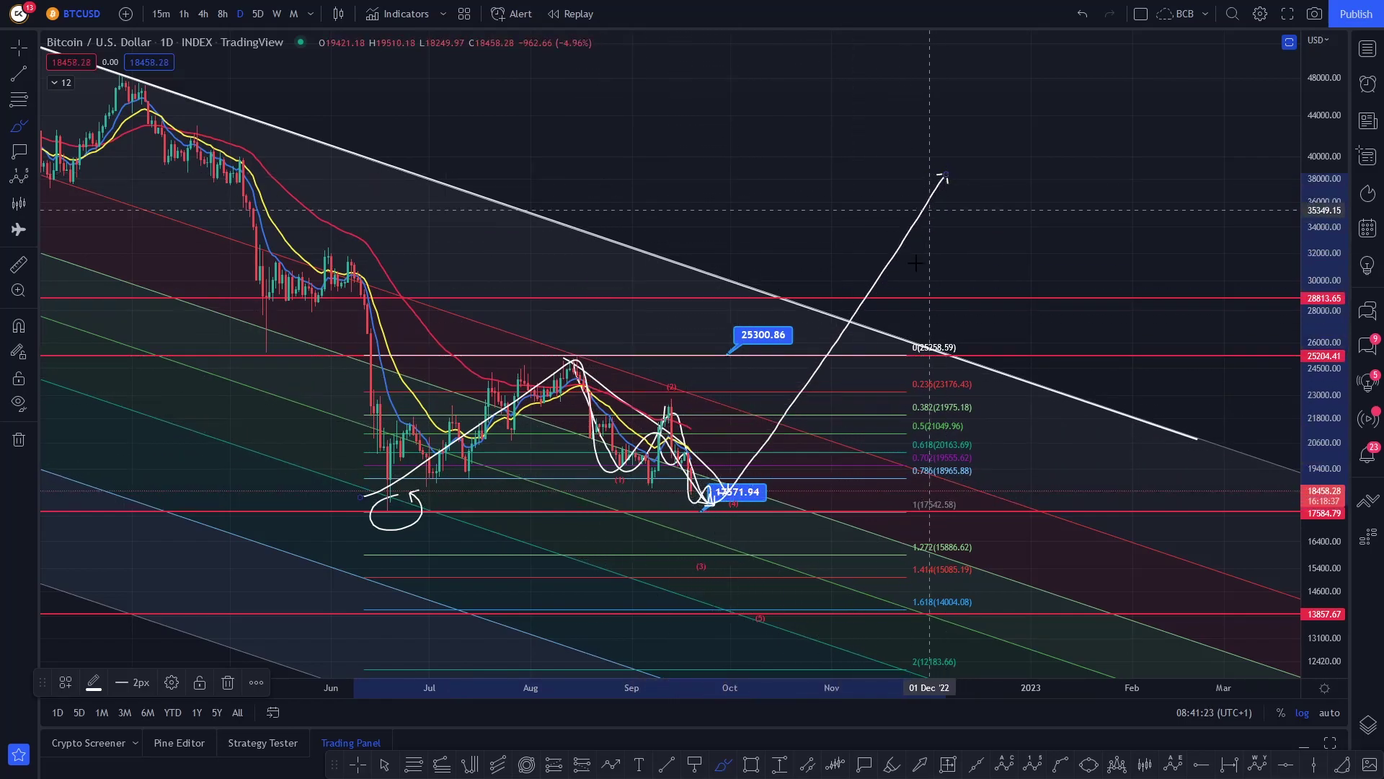
pyautogui.hotkey('ctrl', 'z')
pyautogui.hotkey('ctrl', 'z')
pyautogui.hotkey('ctrl', 'z')
pyautogui.hotkey('ctrl', 'z')
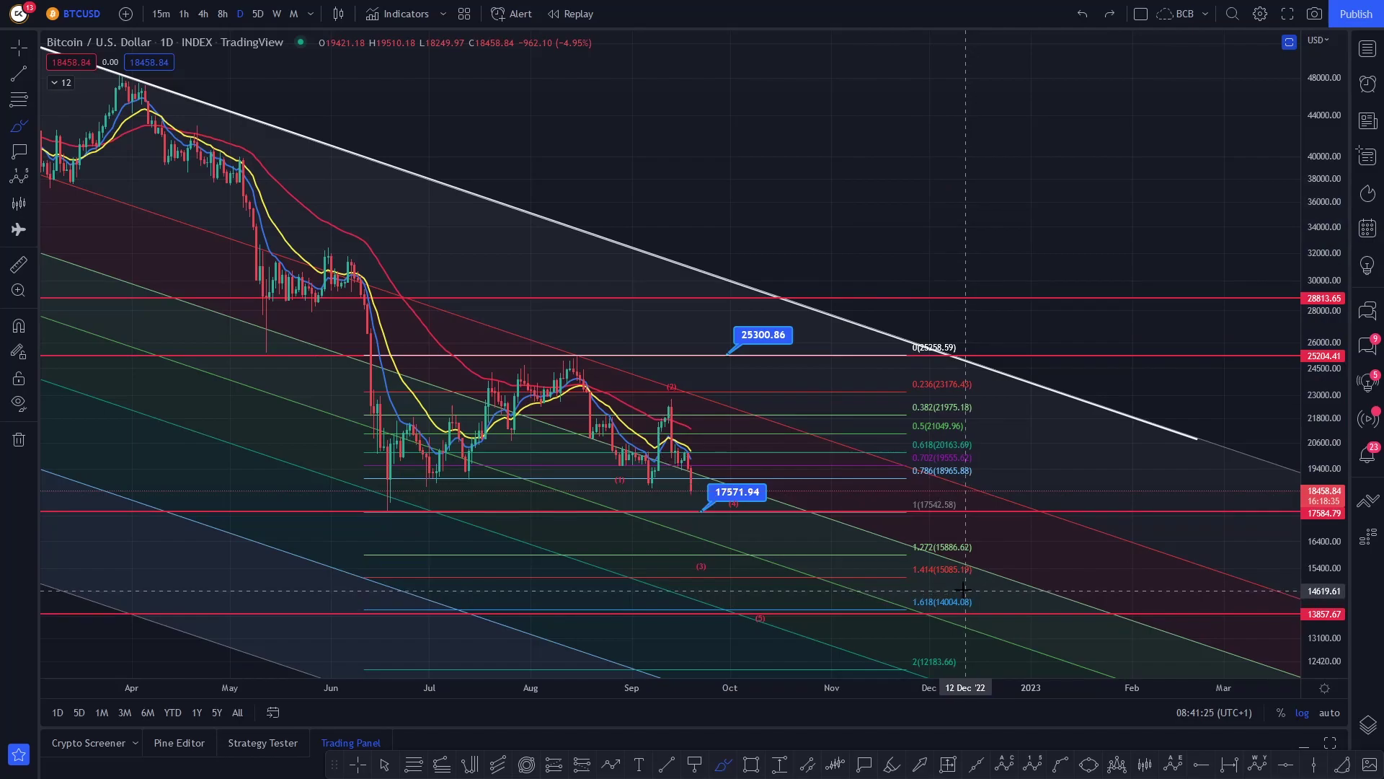
# - Draw a Fibonacci retracement over the 2022 range with level 0 at 17928.10 and level 1 at 25258.59
pyautogui.moveTo(969, 596); pyautogui.dragTo(1075, 595)
pyautogui.click(18, 99)
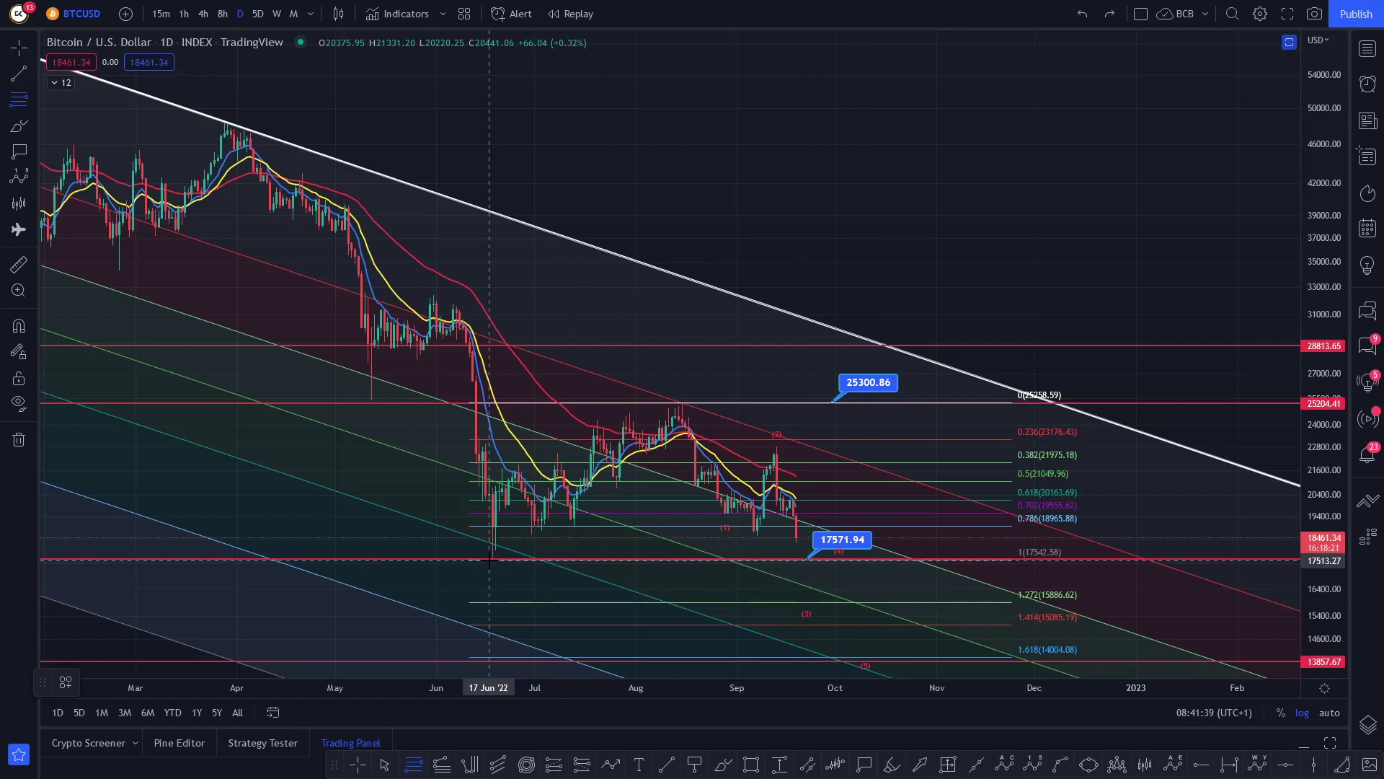
pyautogui.click(878, 550)
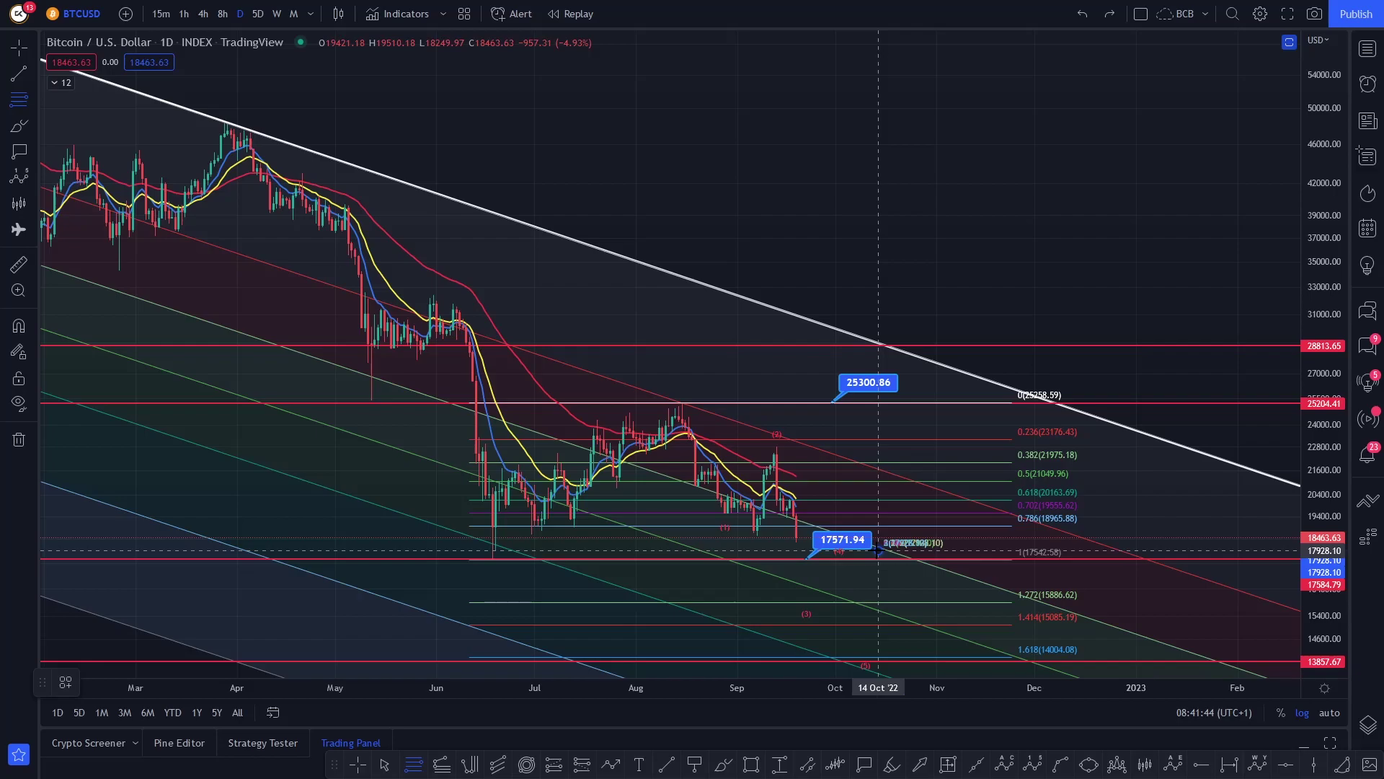
pyautogui.click(662, 401)
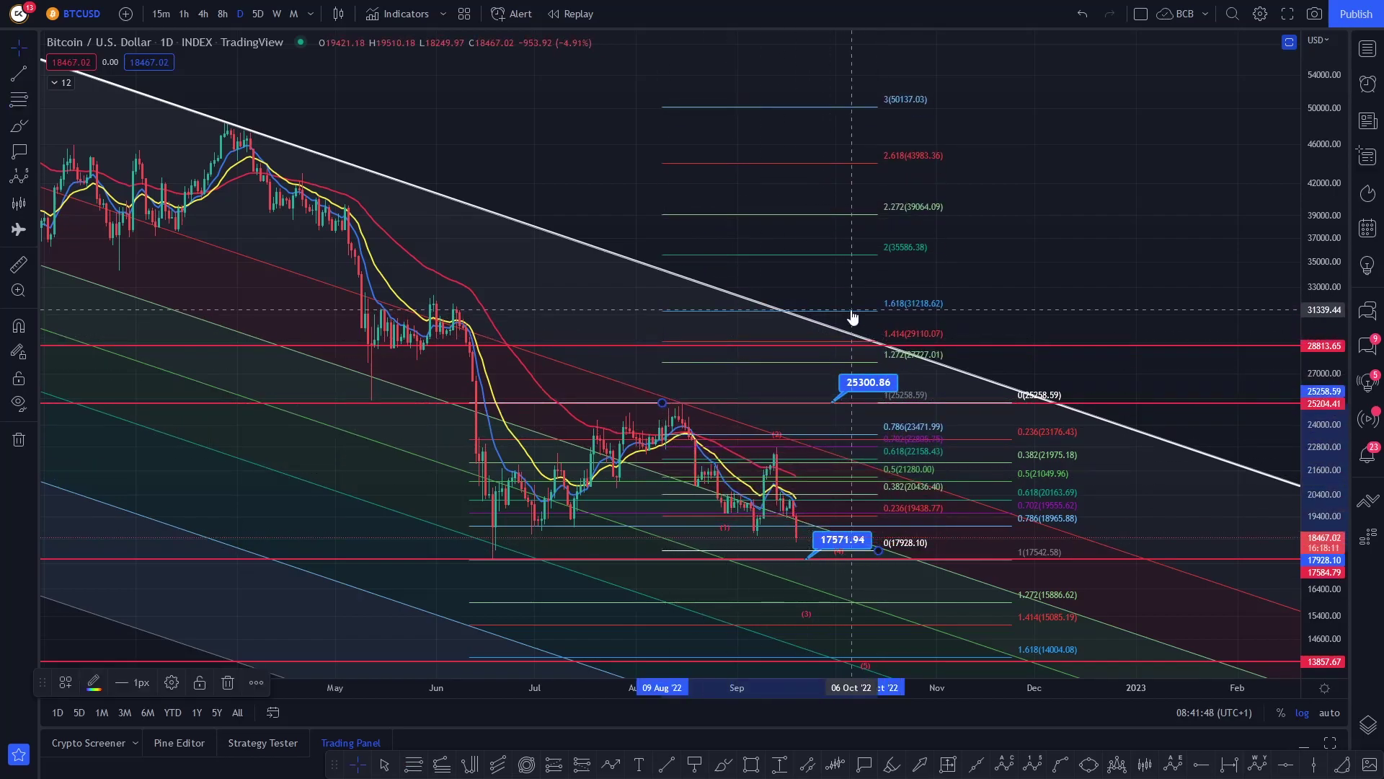
# - Measure the potential rally from level 0 at 17928.10 to the new retracement's 1.618 level
pyautogui.moveTo(840, 280); pyautogui.dragTo(731, 257)
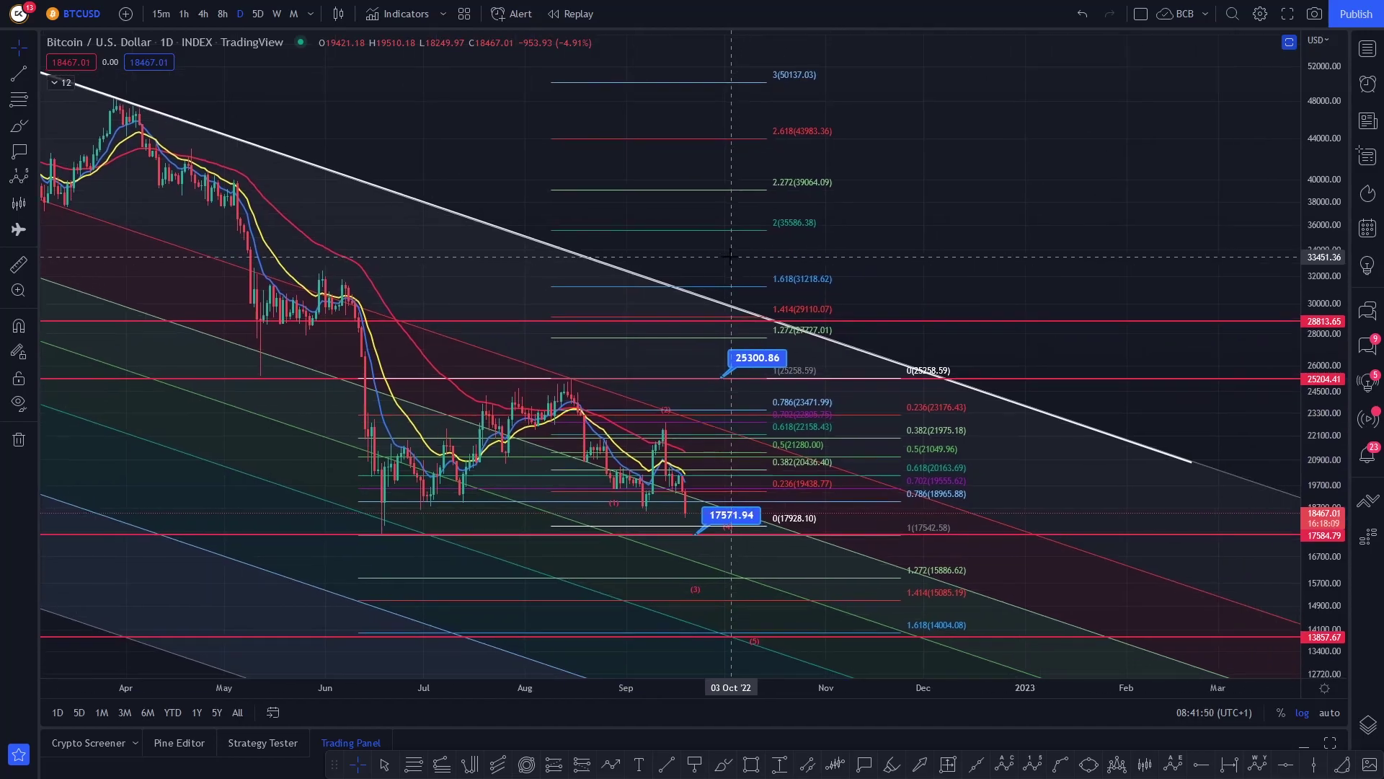
pyautogui.click(18, 264)
pyautogui.click(695, 527)
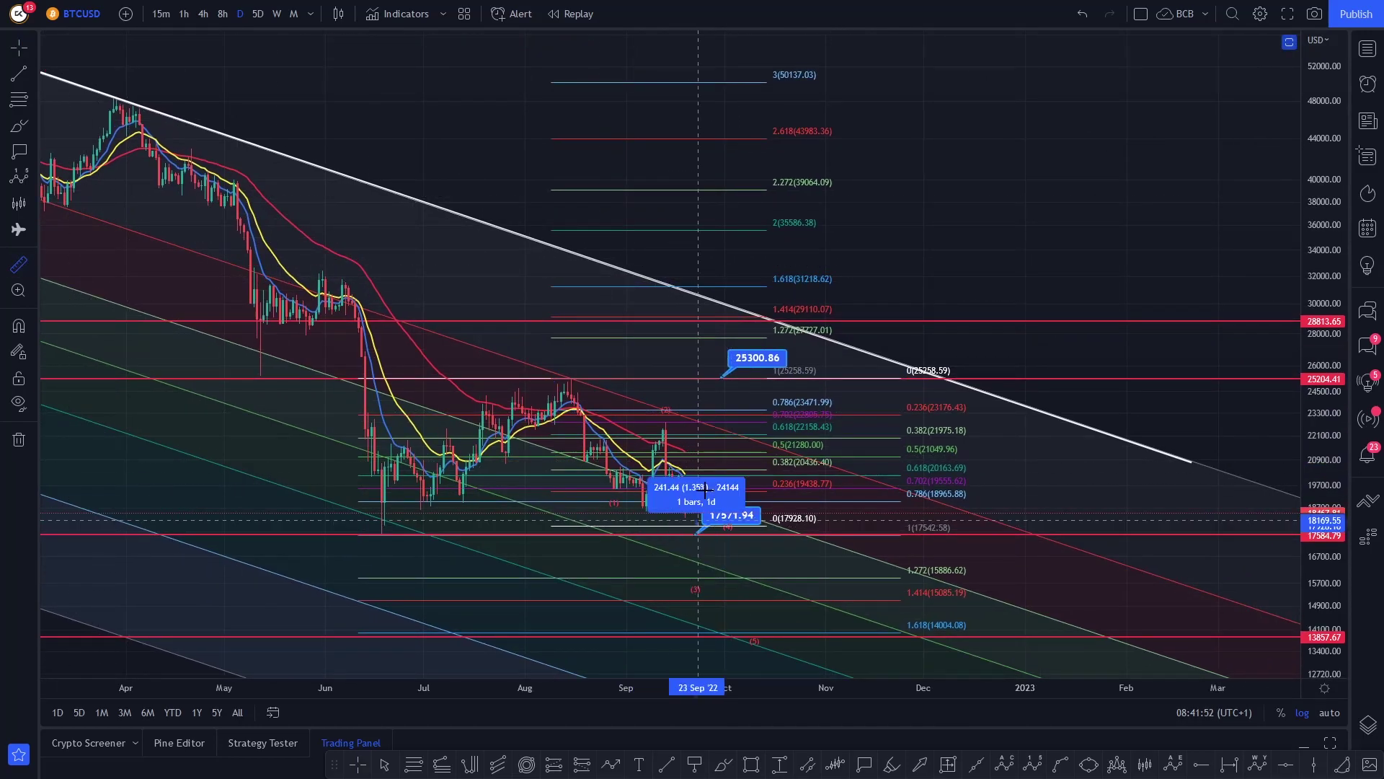
pyautogui.click(757, 286)
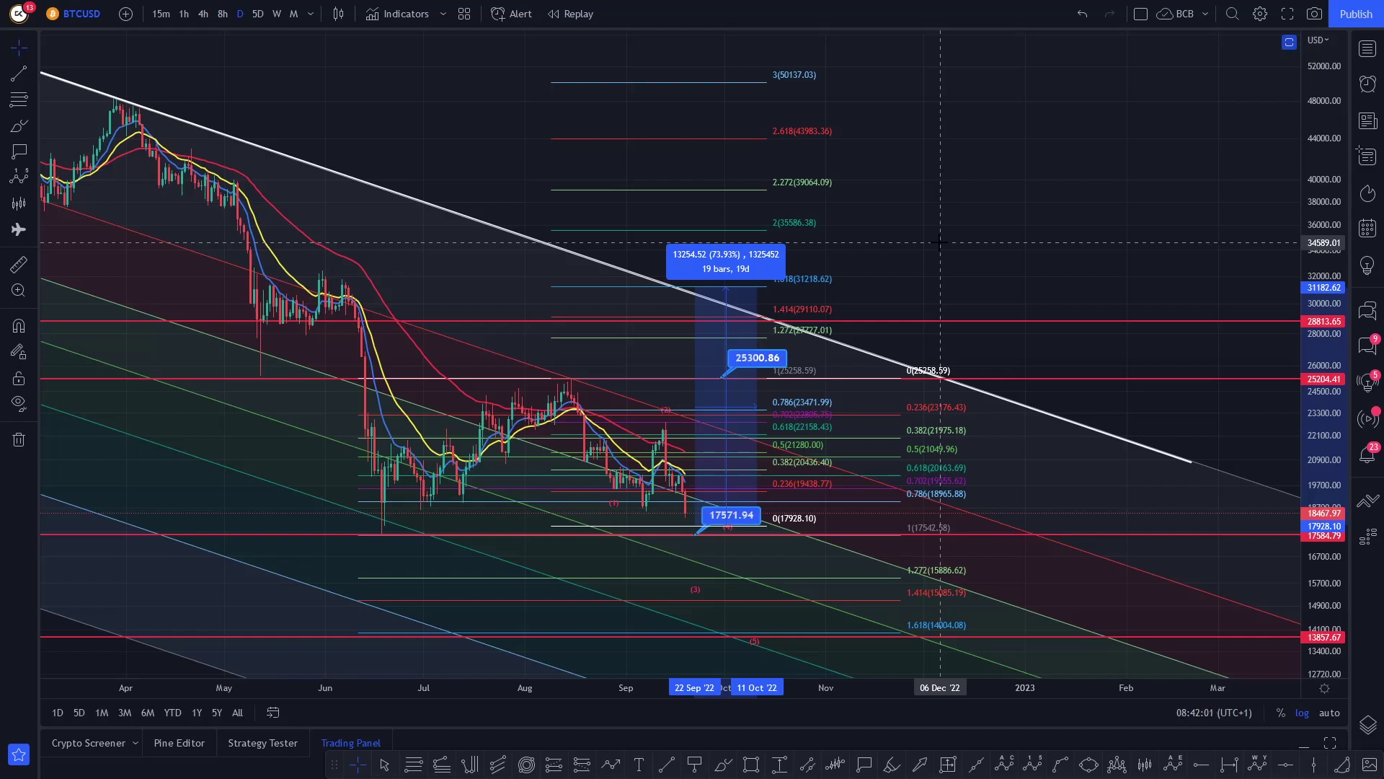
# - Compare the 2021 rally to its 1.618 Fibonacci level with the new 2022 retracement and its extension levels
pyautogui.scroll(-5, 331, 371)
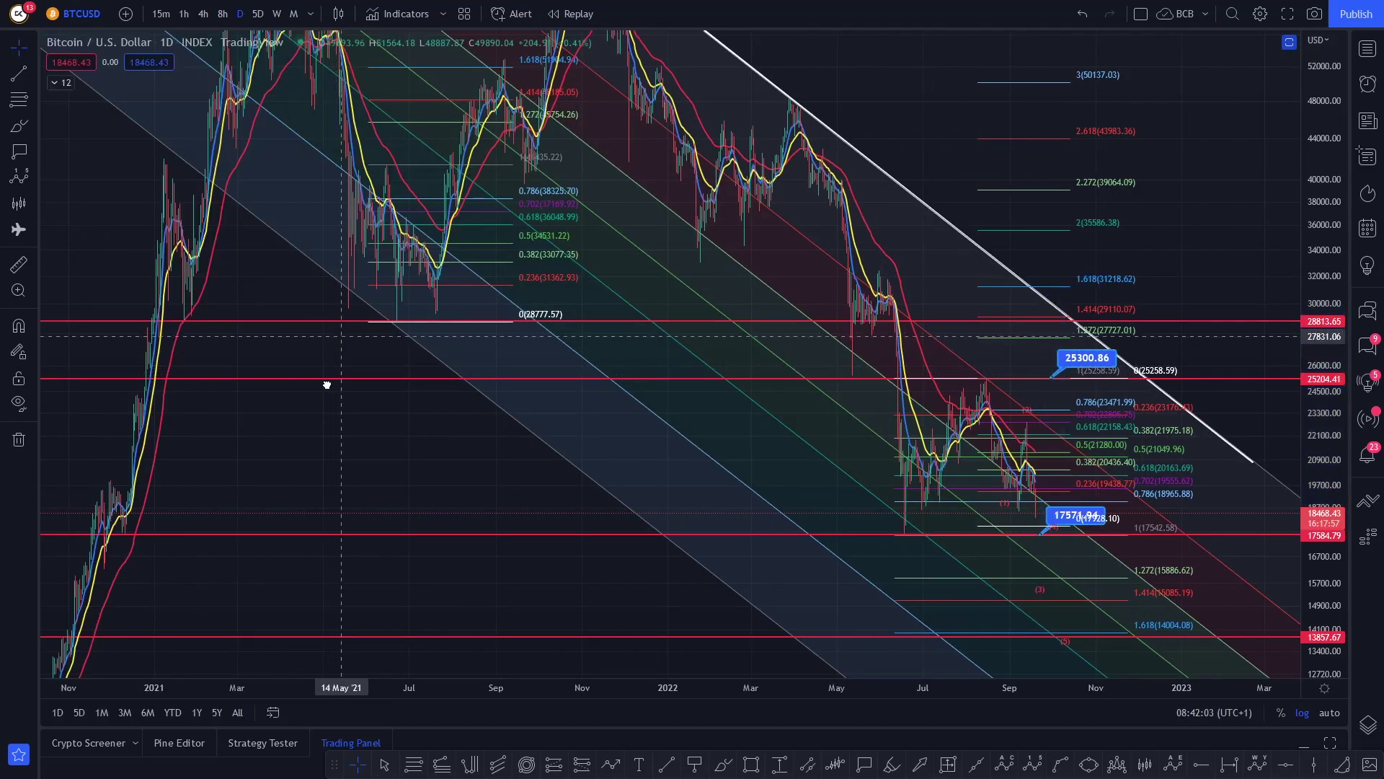
pyautogui.moveTo(332, 372); pyautogui.dragTo(314, 436)
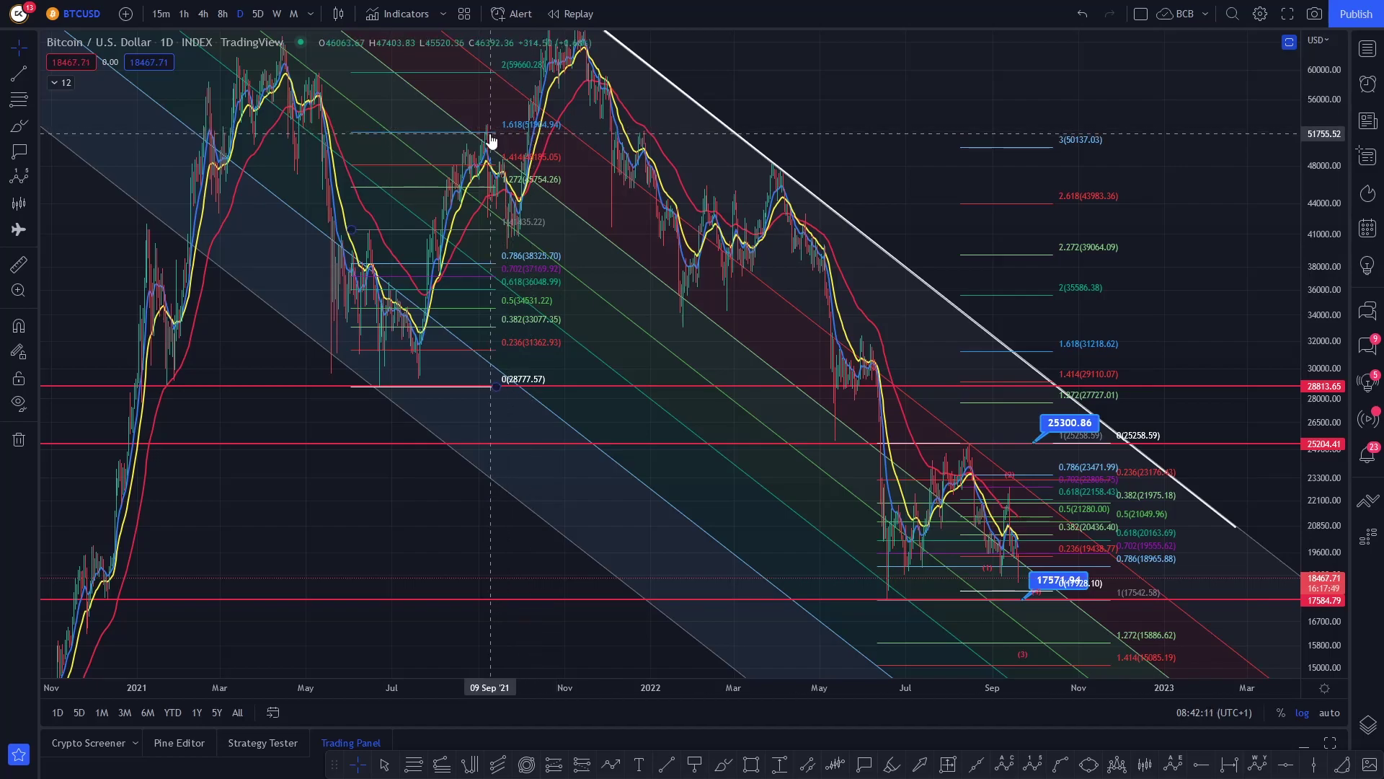
pyautogui.scroll(3, 1082, 287)
pyautogui.moveTo(1081, 287); pyautogui.dragTo(1029, 210)
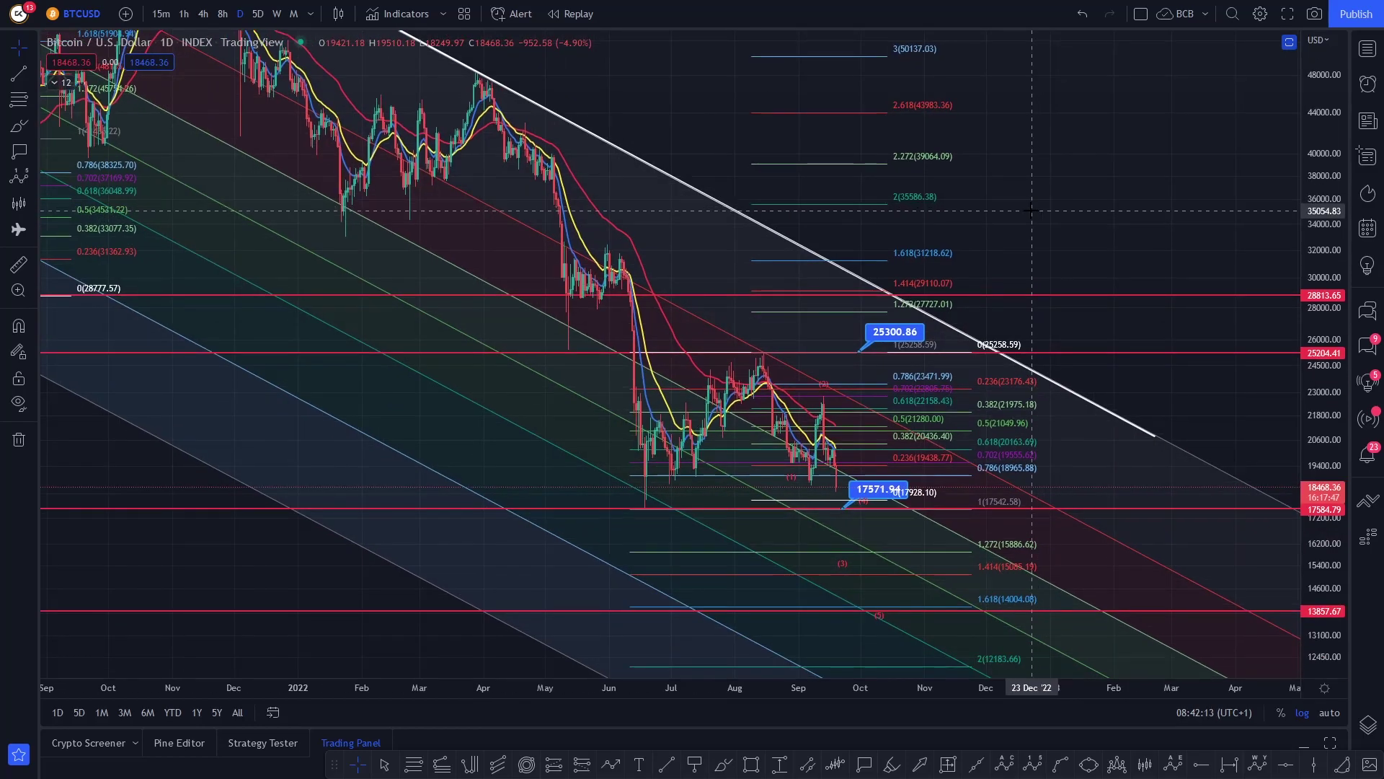
pyautogui.scroll(1, 1025, 216)
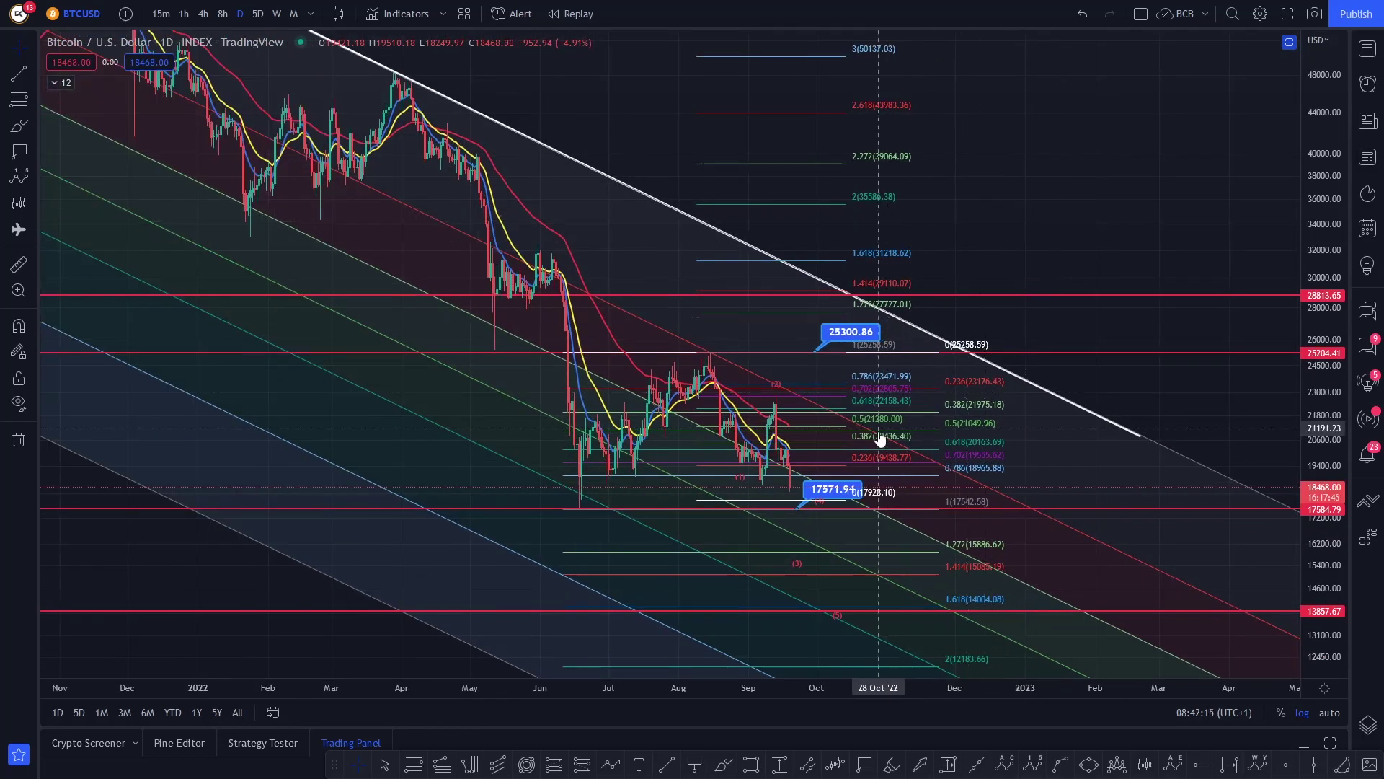
pyautogui.moveTo(1014, 246); pyautogui.dragTo(995, 231)
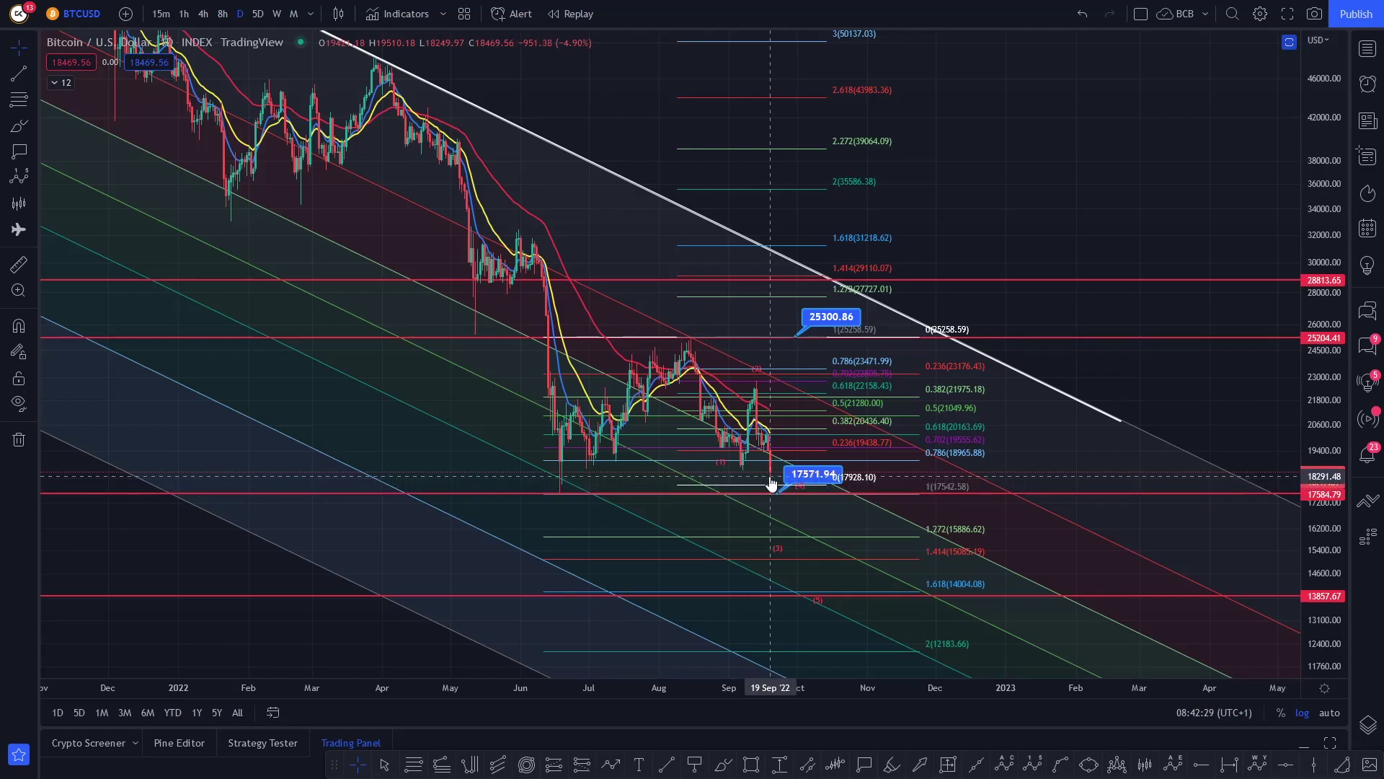
# - Measure the drop from the 2022 retracement's level 0 to the June 2022 low at 17542.58, and clear the measurement
pyautogui.click(19, 265)
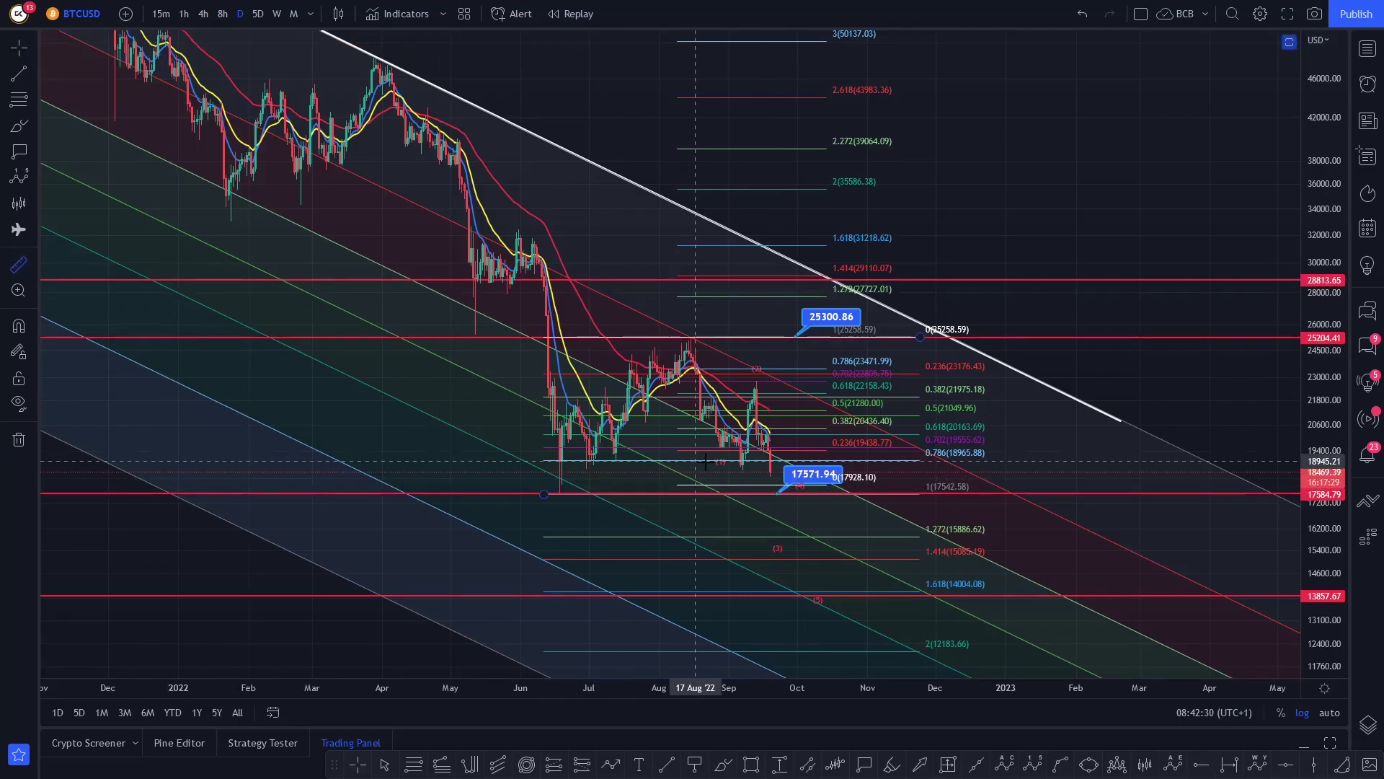
pyautogui.click(773, 487)
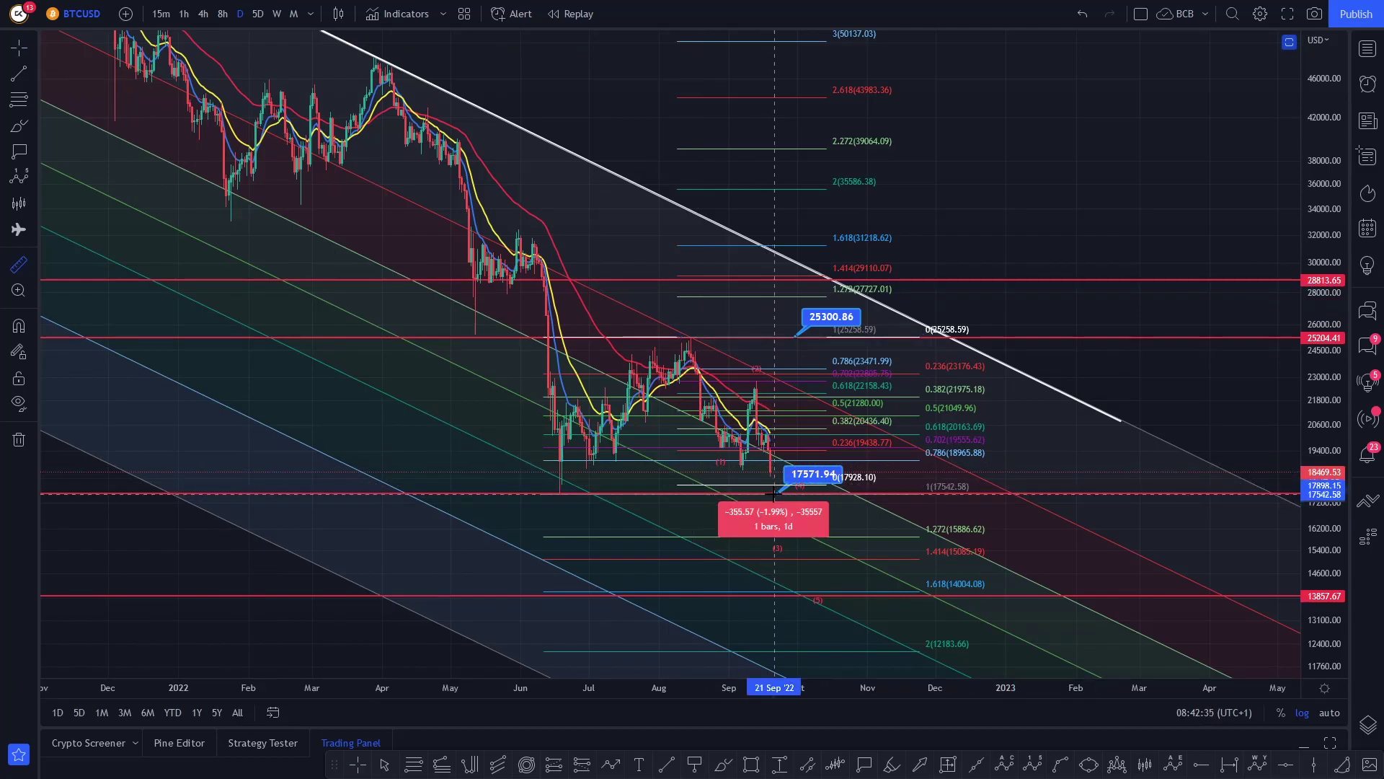
pyautogui.click(773, 494)
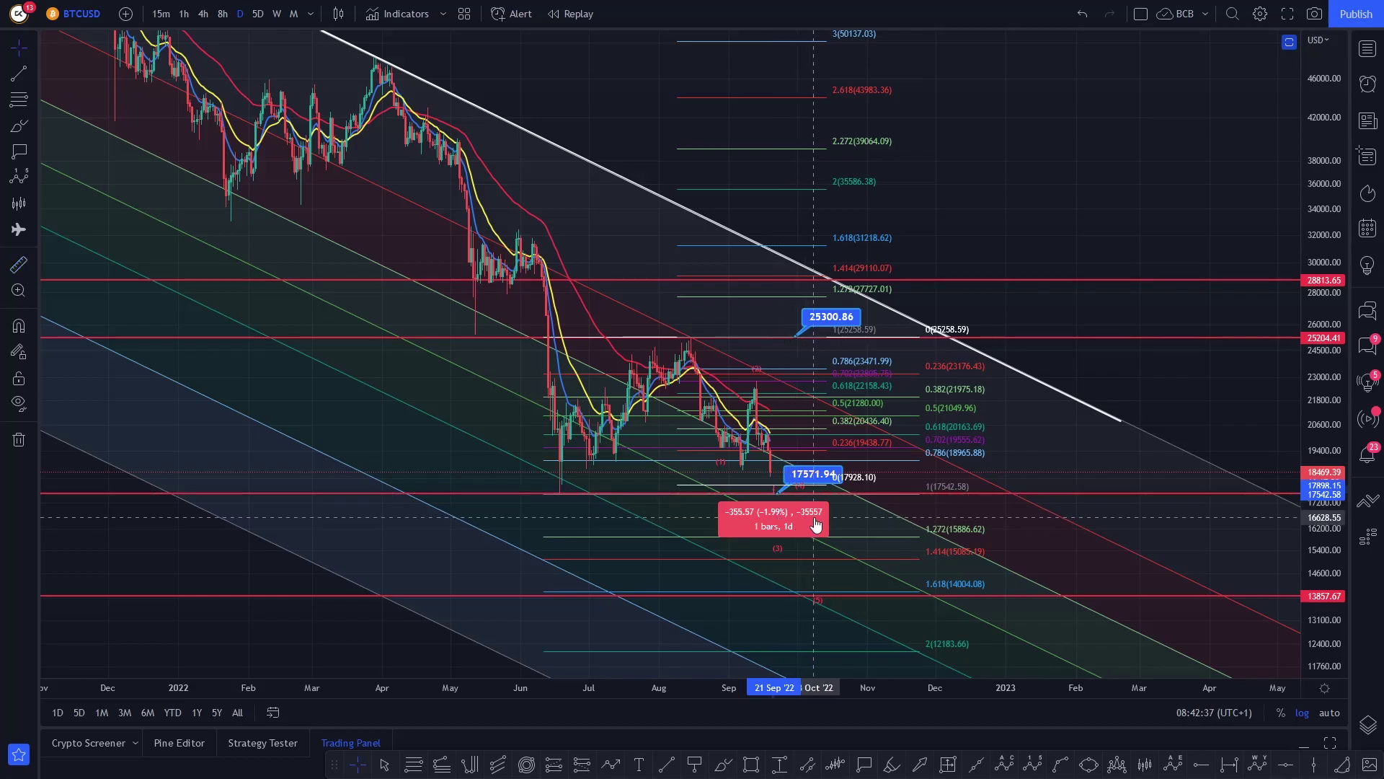
pyautogui.click(820, 254)
pyautogui.scroll(3, 706, 373)
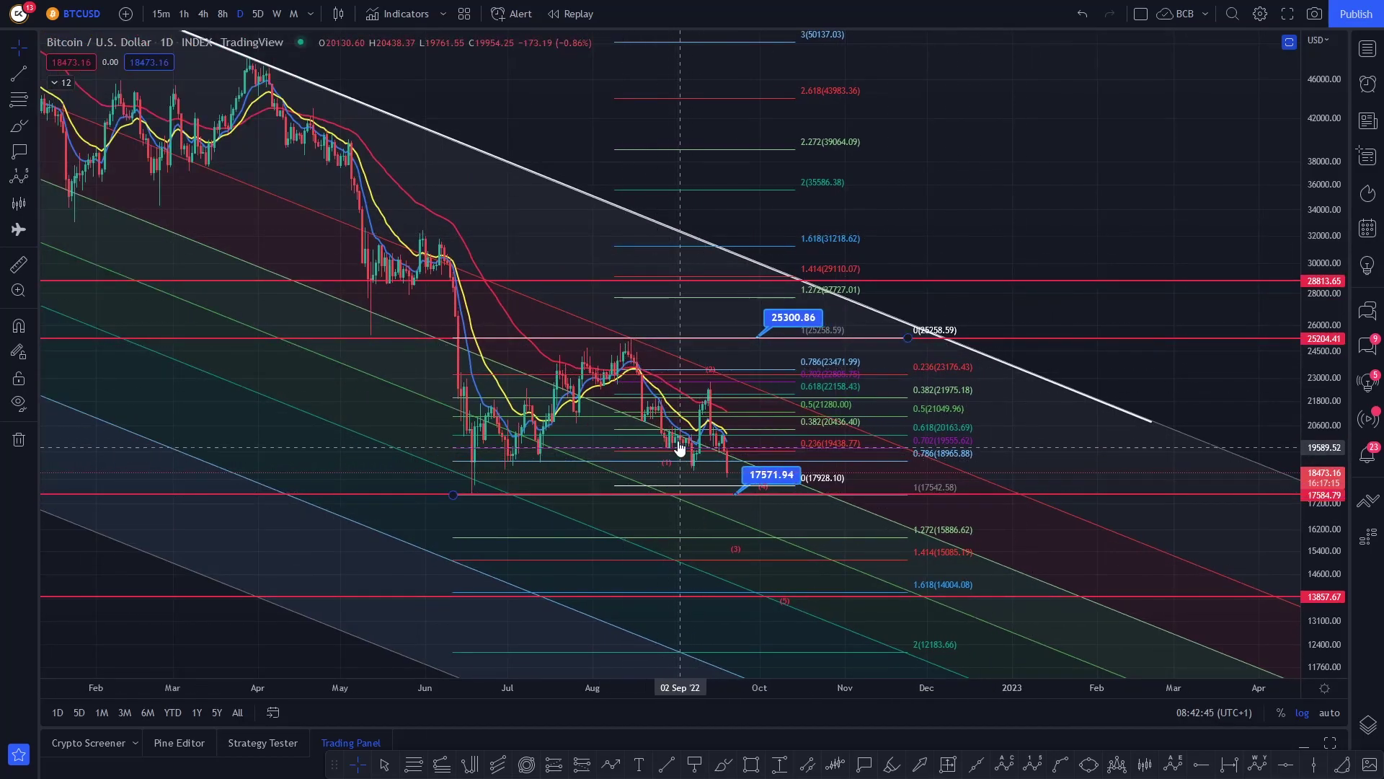
# - Brush a bearish path from the June 2022 low to about 14500 and a bullish one to about 35000, circling the 1.618 level and adding a horizontal arrow
pyautogui.hotkey('alt', 'b')
pyautogui.moveTo(444, 479)
pyautogui.mouseDown()
pyautogui.moveTo(634, 357)
pyautogui.moveTo(802, 576)
pyautogui.mouseUp()
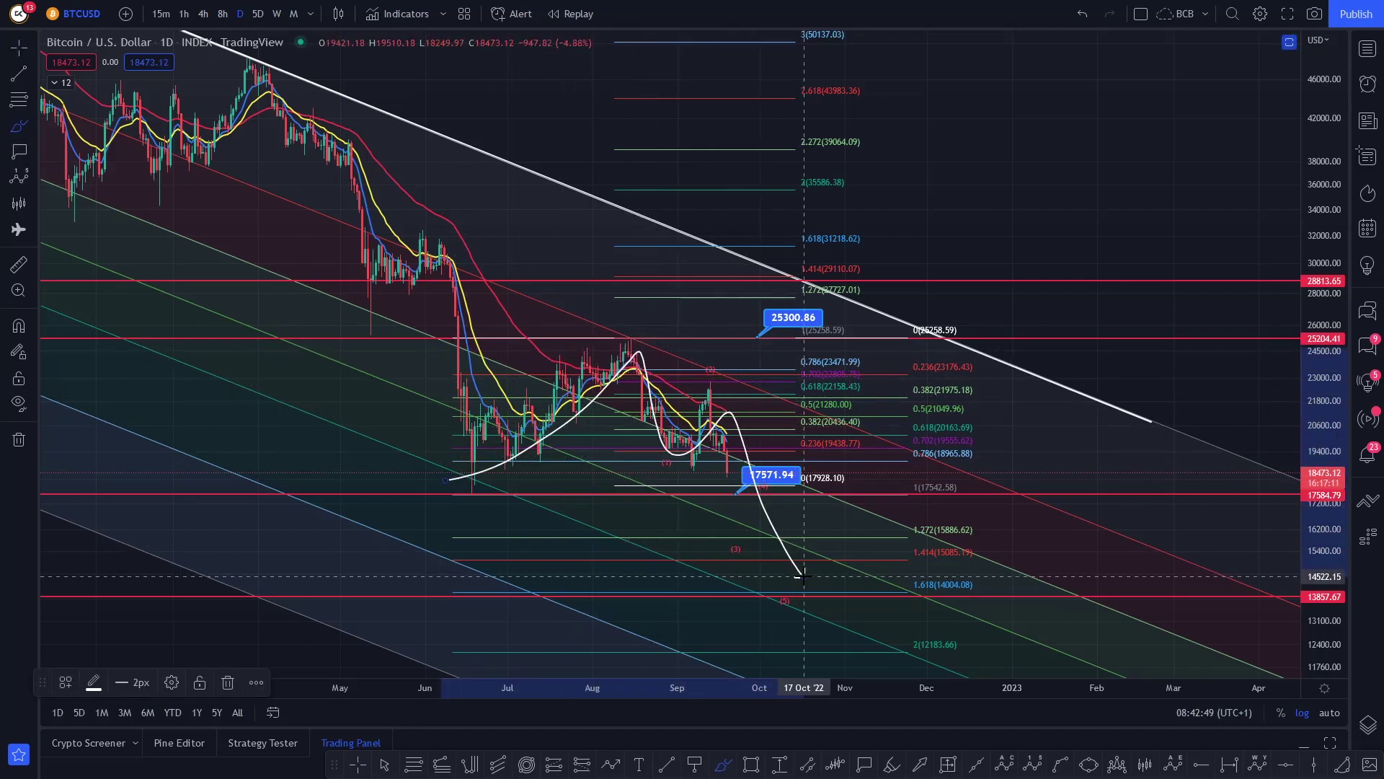
pyautogui.moveTo(445, 480)
pyautogui.mouseDown()
pyautogui.moveTo(636, 338)
pyautogui.moveTo(750, 474)
pyautogui.moveTo(947, 196)
pyautogui.mouseUp()
pyautogui.moveTo(865, 222); pyautogui.dragTo(881, 209)
pyautogui.moveTo(755, 264); pyautogui.dragTo(1056, 264)
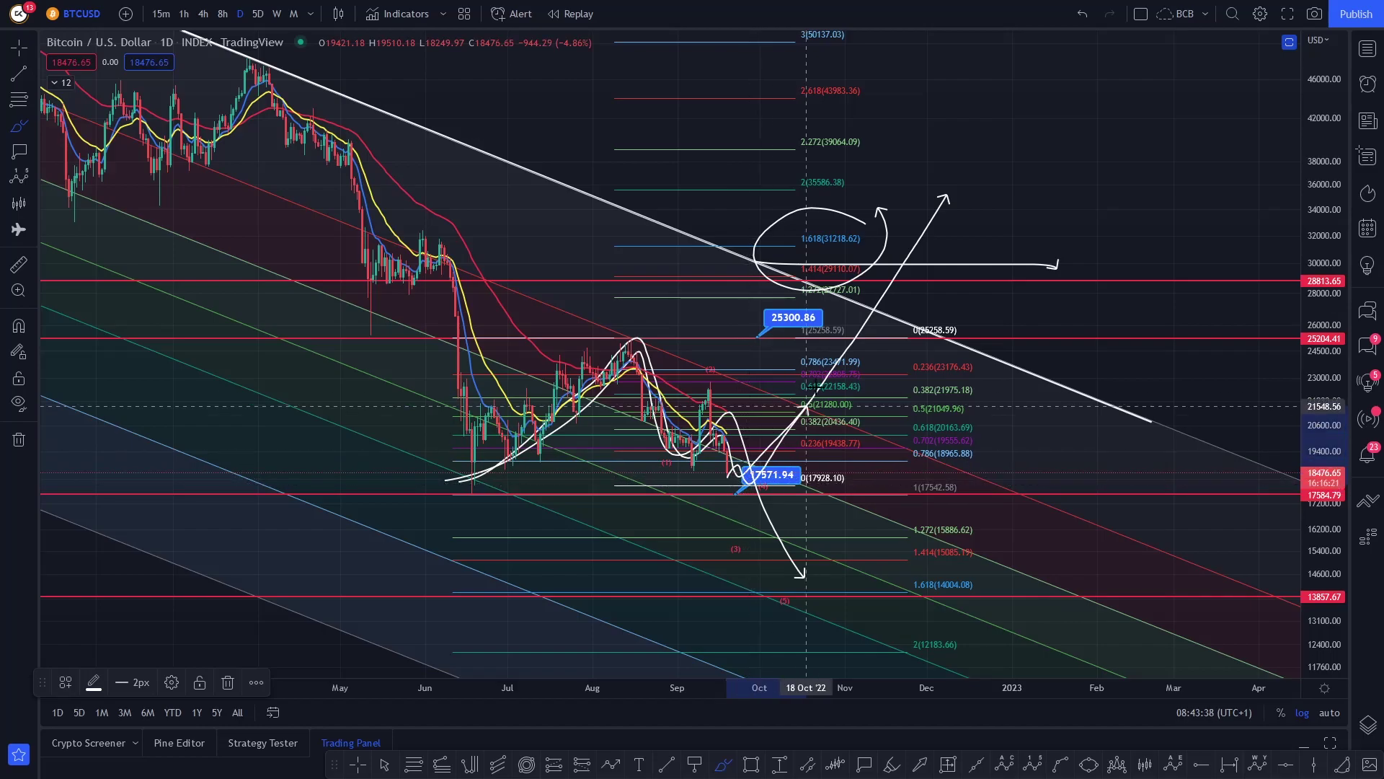
# - Sketch a brush arrow along the mid-2021 rally and mark the matching upward scenario for late 2022
pyautogui.scroll(-5, 898, 245)
pyautogui.moveTo(382, 274)
pyautogui.mouseDown()
pyautogui.moveTo(422, 101)
pyautogui.moveTo(448, 54)
pyautogui.mouseUp()
pyautogui.moveTo(1127, 258)
pyautogui.mouseDown()
pyautogui.moveTo(920, 332)
pyautogui.moveTo(1105, 209)
pyautogui.mouseUp()
pyautogui.scroll(3, 1105, 209)
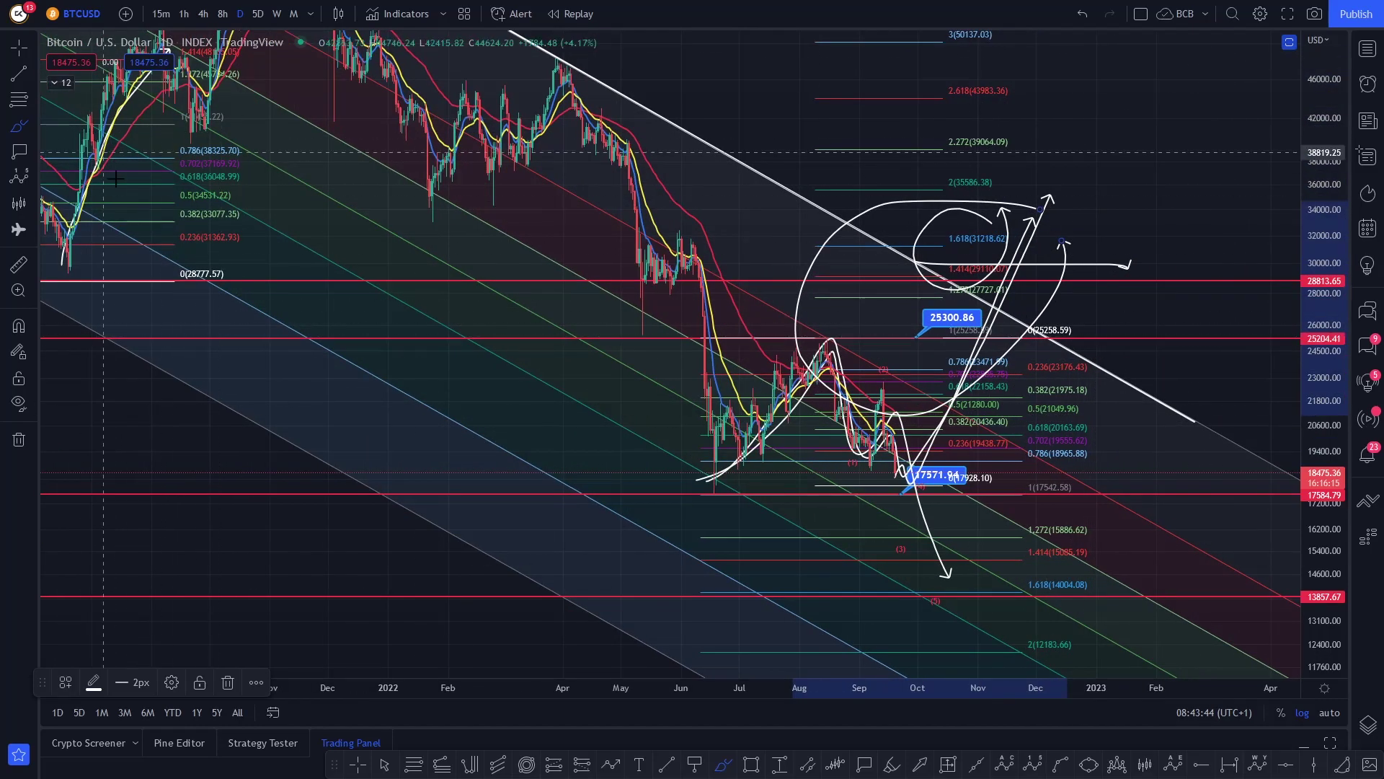
pyautogui.scroll(3, 503, 382)
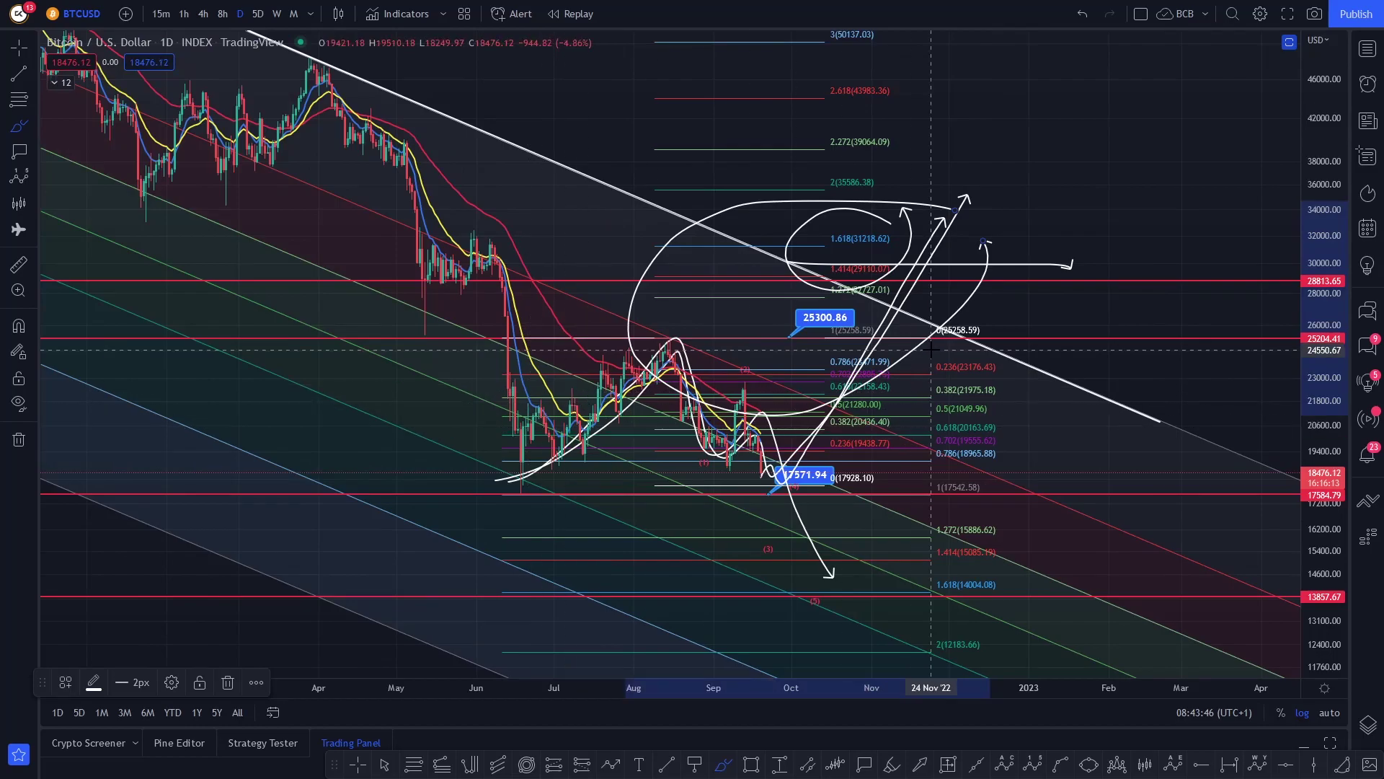
# - Undo all the brush sketches of the 2021 rally and the 2022 scenarios
pyautogui.hotkey('ctrl', 'z')
pyautogui.hotkey('ctrl', 'z')
pyautogui.hotkey('ctrl', 'z')
pyautogui.hotkey('ctrl', 'z')
pyautogui.hotkey('ctrl', 'z')
pyautogui.hotkey('ctrl', 'z')
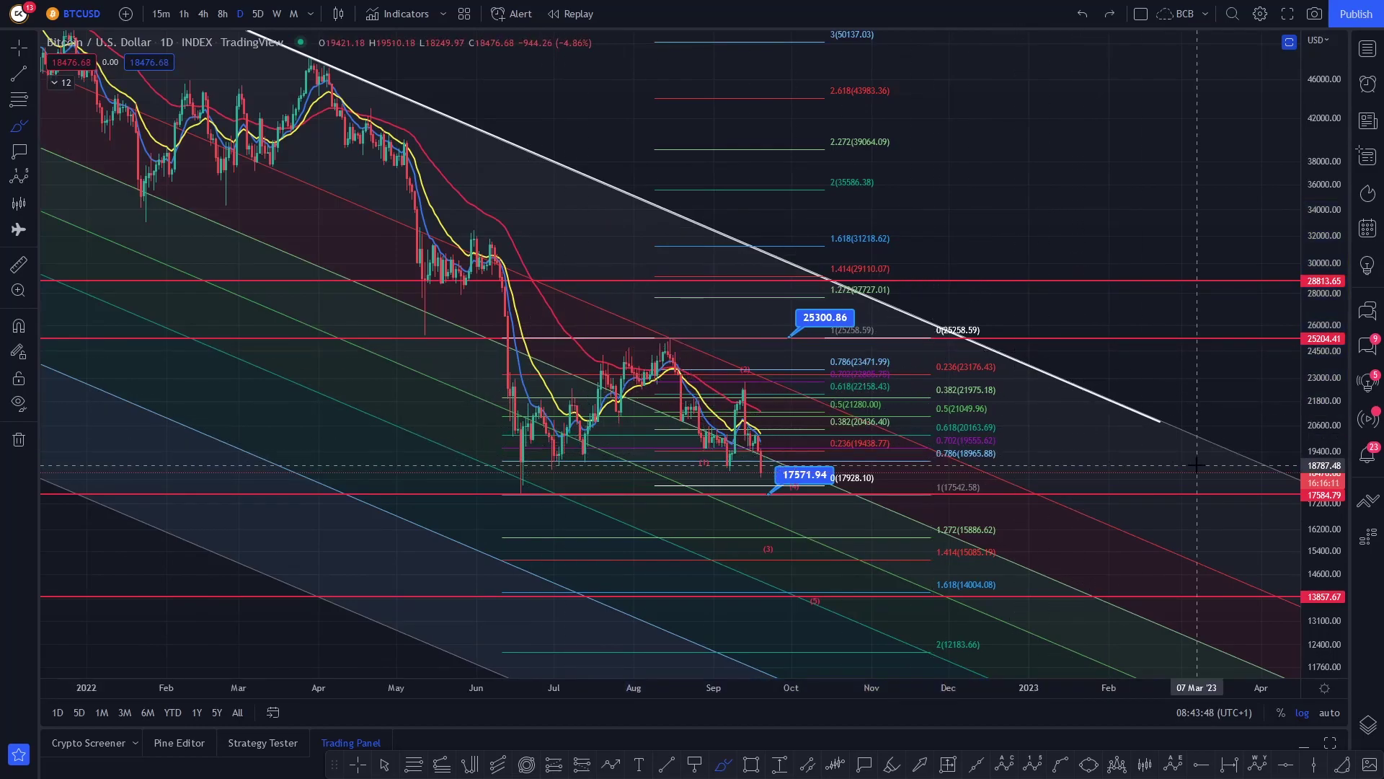
pyautogui.scroll(3, 846, 491)
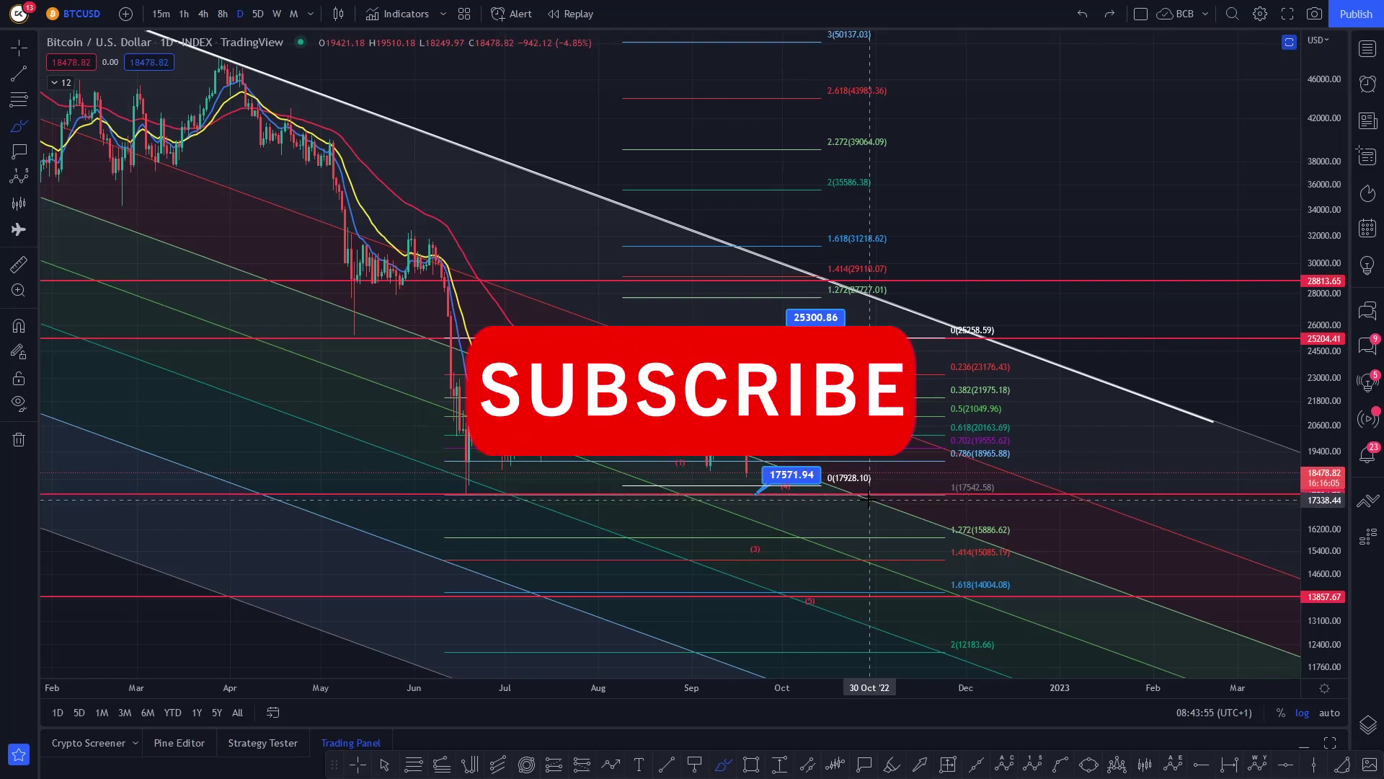
pyautogui.moveTo(1311, 606); pyautogui.dragTo(1310, 634)
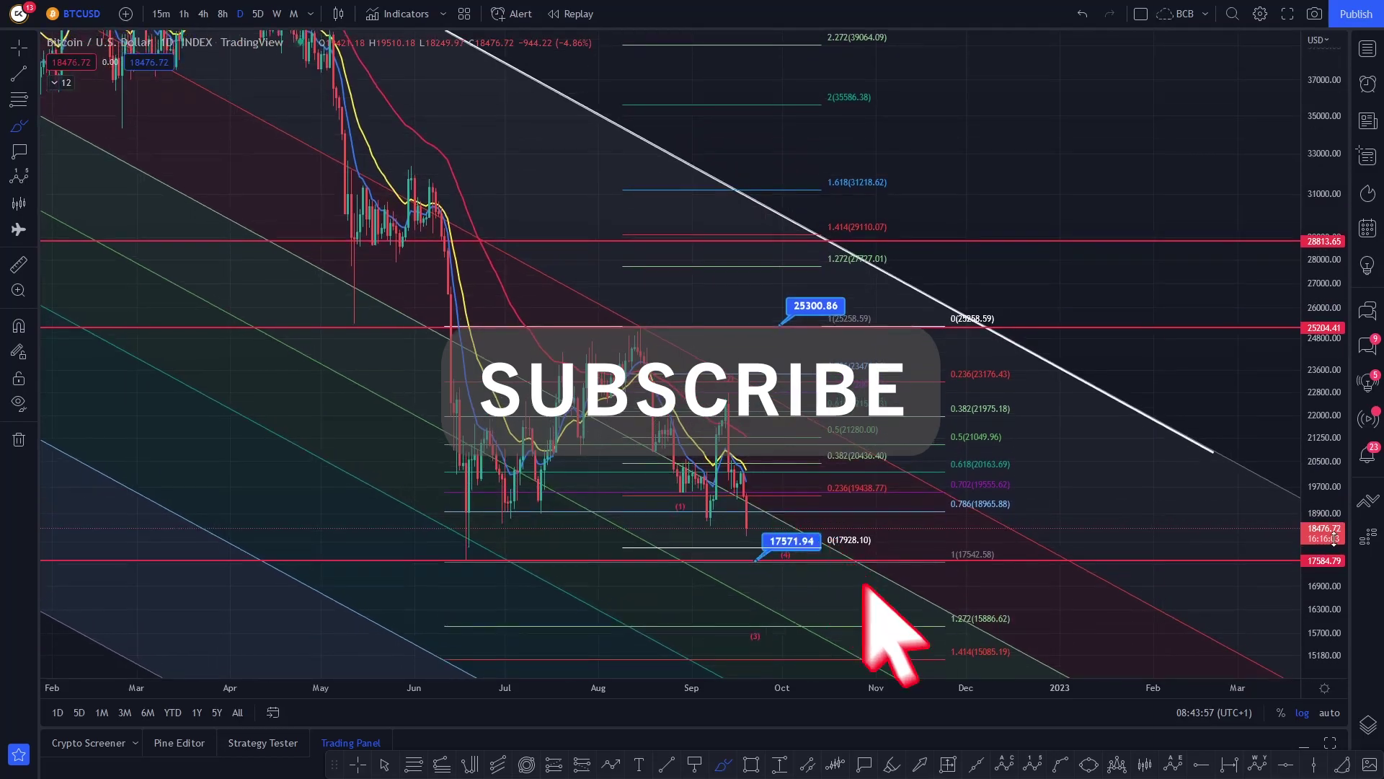